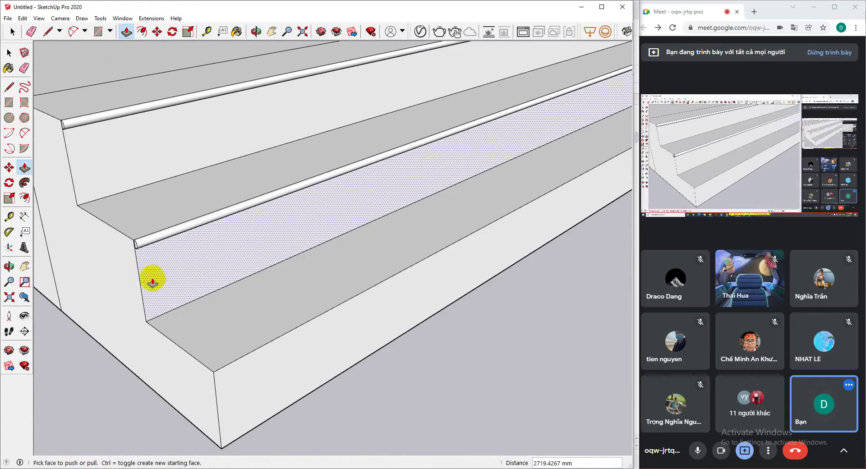
# Undo the last nosing extrusions along the upper steps
pyautogui.press('z')
pyautogui.moveTo(470, 135); pyautogui.dragTo(497, 128, button='middle')
pyautogui.press('p')
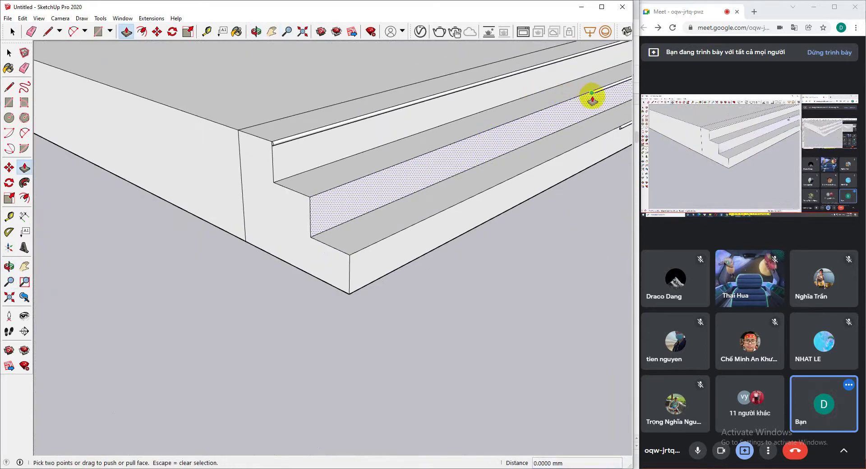
# Push/pull the end face of the middle step's short nosing to the far end of the step, about 2720.76 mm
pyautogui.scroll(5, 590, 95)
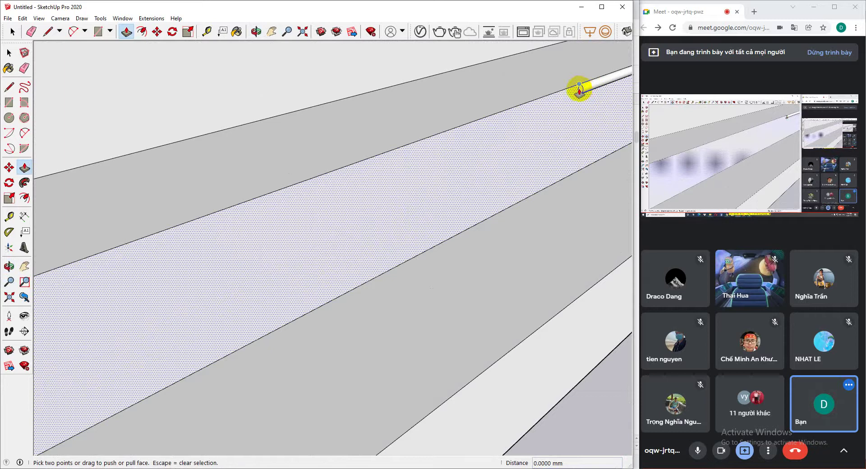
pyautogui.scroll(2, 580, 93)
pyautogui.scroll(2, 583, 90)
pyautogui.moveTo(537, 138)
pyautogui.mouseDown(button='middle')
pyautogui.moveTo(525, 148)
pyautogui.moveTo(547, 116)
pyautogui.moveTo(540, 112)
pyautogui.moveTo(314, 58)
pyautogui.mouseUp(button='middle')
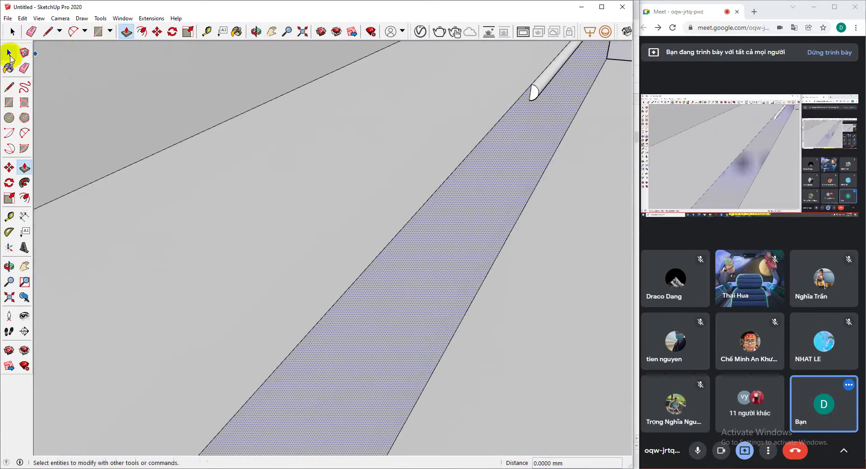
pyautogui.click(8, 54)
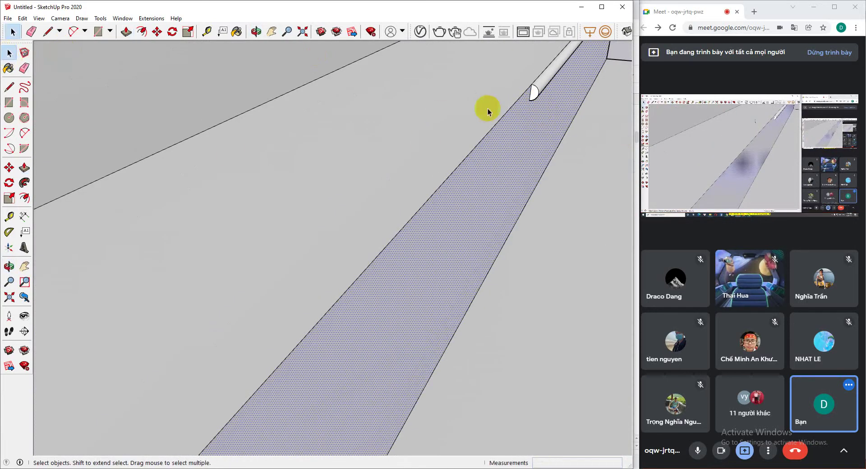
pyautogui.click(25, 170)
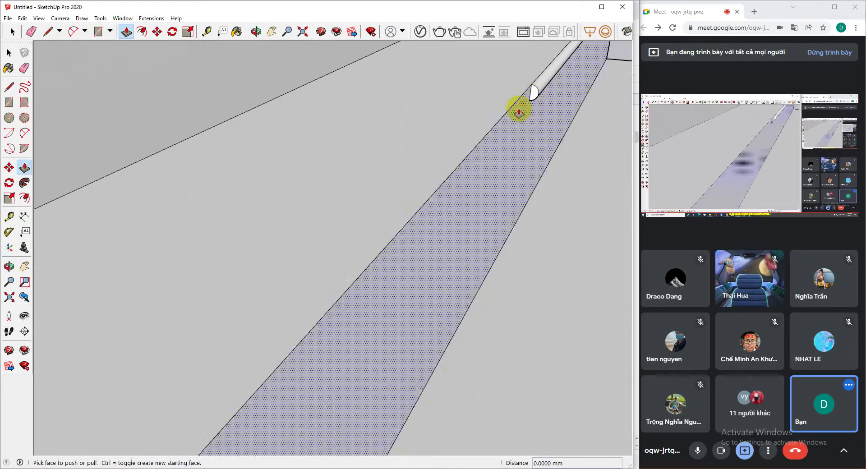
pyautogui.moveTo(518, 112); pyautogui.dragTo(367, 110, button='middle')
pyautogui.moveTo(441, 126); pyautogui.dragTo(387, 145)
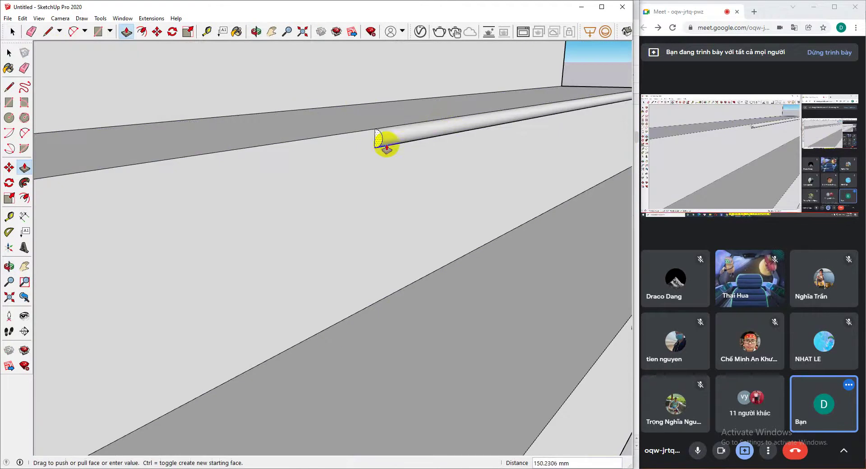
pyautogui.scroll(-3, 387, 145)
pyautogui.moveTo(354, 162); pyautogui.dragTo(291, 221, button='middle')
pyautogui.scroll(-2, 441, 174)
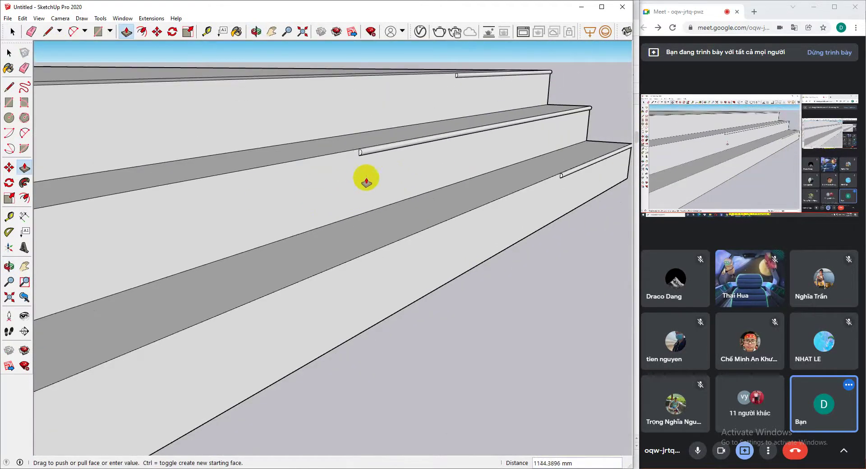
pyautogui.scroll(-2, 366, 182)
pyautogui.keyDown('shift'); pyautogui.moveTo(224, 257); pyautogui.dragTo(273, 226, button='middle'); pyautogui.keyUp('shift')
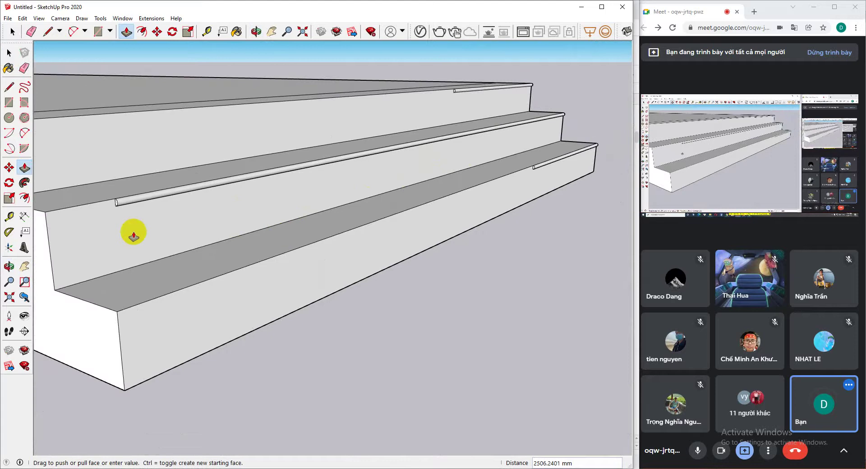
pyautogui.click(57, 289)
# Push/pull the top step's nosing end face about 2720.76 mm so it reaches the far end of the step
pyautogui.moveTo(436, 103); pyautogui.dragTo(456, 114, button='middle')
pyautogui.scroll(6, 464, 91)
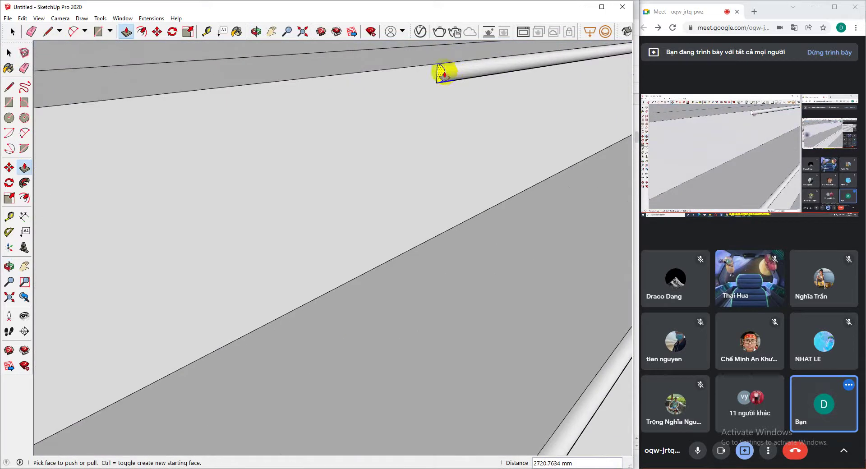
pyautogui.click(439, 76)
pyautogui.scroll(-5, 369, 159)
pyautogui.keyDown('shift'); pyautogui.moveTo(207, 316); pyautogui.dragTo(325, 249, button='middle'); pyautogui.keyUp('shift')
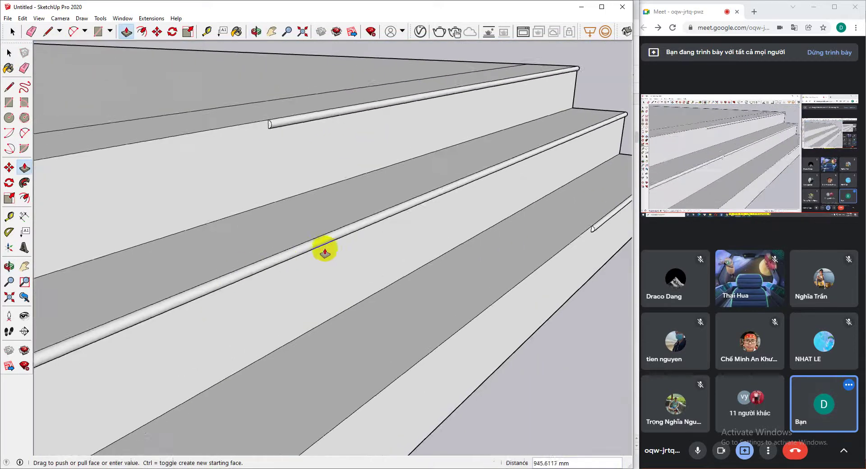
pyautogui.scroll(-5, 325, 252)
pyautogui.click(180, 244)
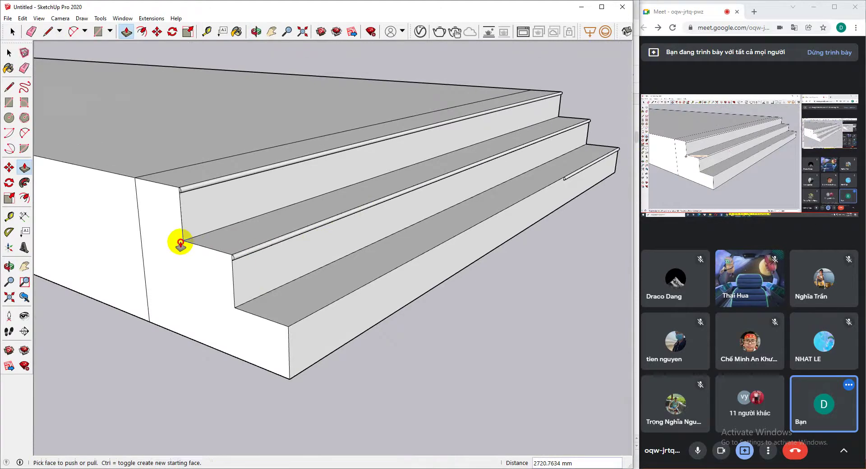
# Push/pull the bottom step's nosing end face about 2711.56 mm to reach the far end of the step
pyautogui.scroll(6, 580, 203)
pyautogui.click(547, 151)
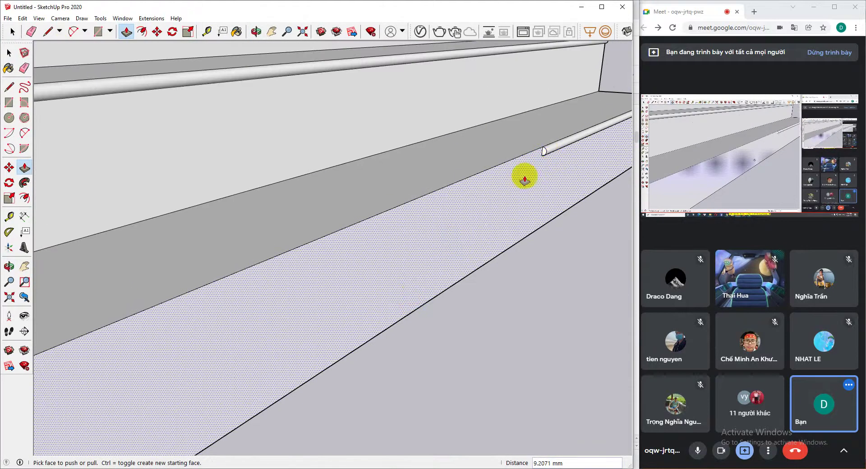
pyautogui.click(545, 153)
pyautogui.scroll(-4, 442, 241)
pyautogui.keyDown('shift'); pyautogui.moveTo(316, 310); pyautogui.dragTo(446, 159, button='middle'); pyautogui.keyUp('shift')
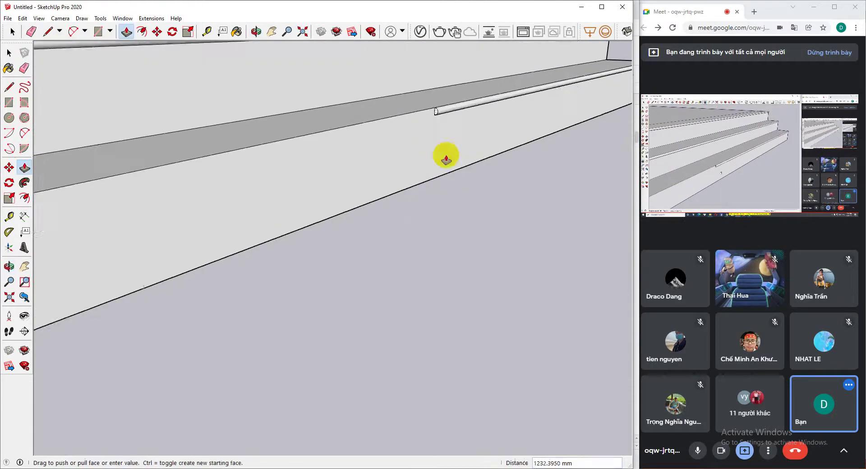
pyautogui.scroll(-5, 446, 159)
pyautogui.click(153, 288)
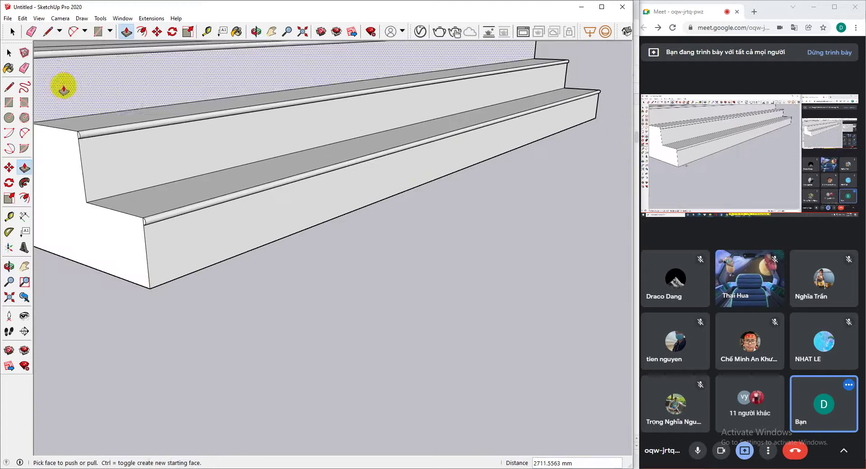
# Open the Stone material collection and pick Granite Dark Gray for painting
pyautogui.click(9, 53)
pyautogui.moveTo(235, 293); pyautogui.dragTo(368, 266, button='middle')
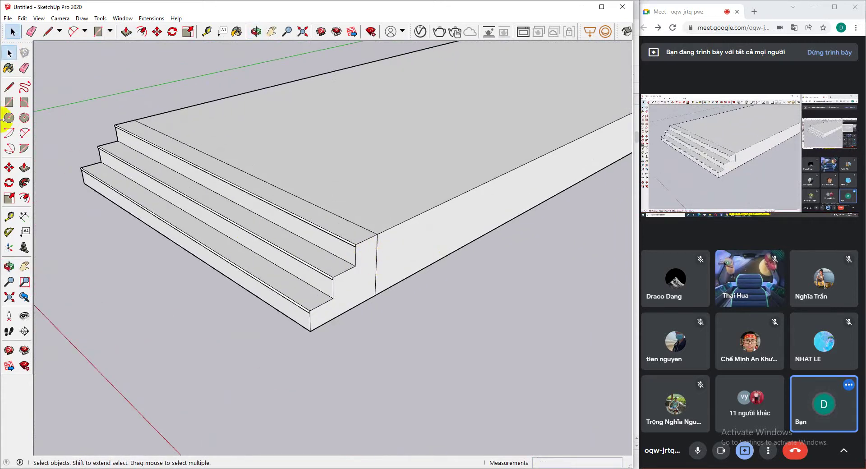
pyautogui.click(8, 68)
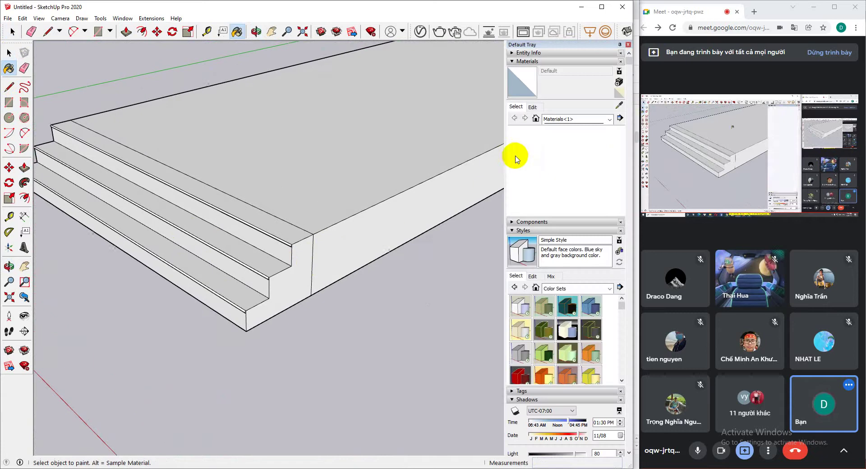
pyautogui.click(524, 231)
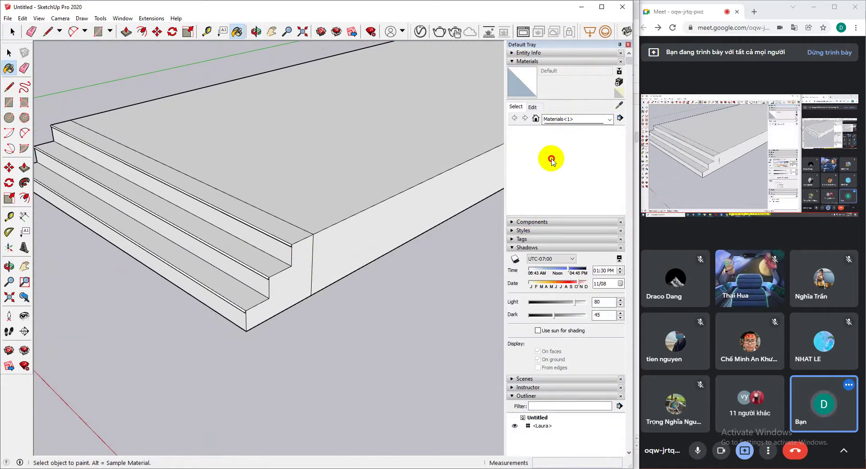
pyautogui.click(536, 119)
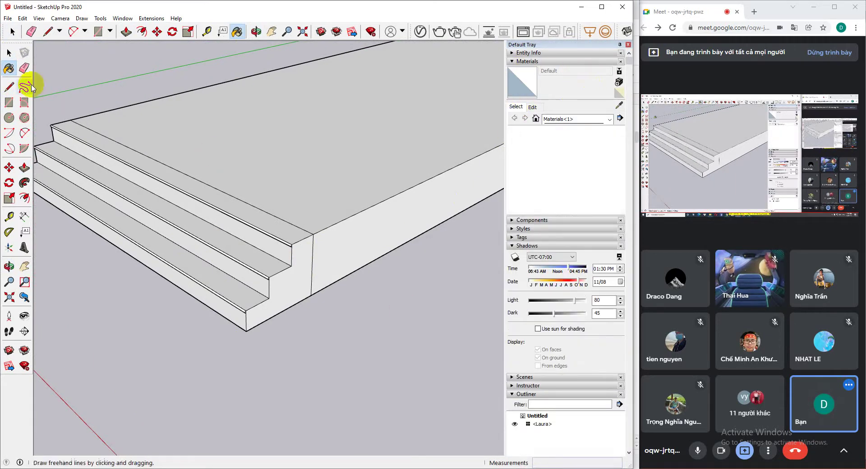
pyautogui.click(10, 54)
pyautogui.click(571, 119)
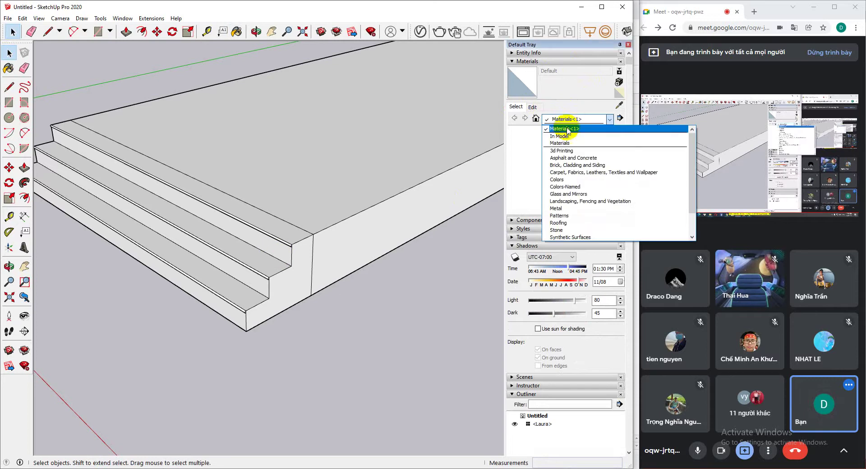
pyautogui.click(559, 135)
pyautogui.click(579, 118)
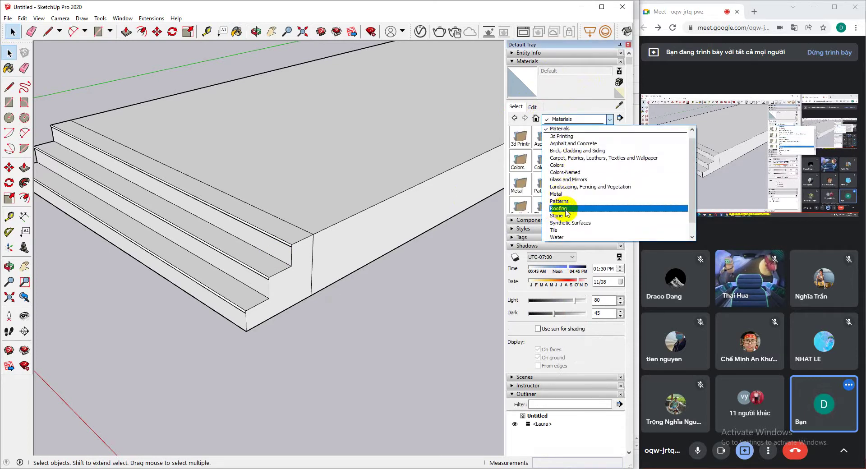
pyautogui.click(559, 215)
pyautogui.click(566, 137)
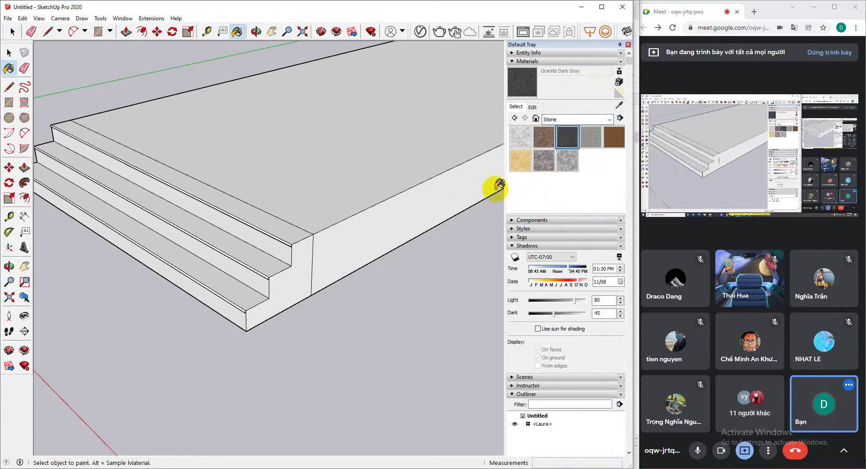
# Paint the three step treads and the bottom step's nosing with Granite Dark Gray
pyautogui.click(243, 297)
pyautogui.scroll(2, 236, 302)
pyautogui.click(241, 296)
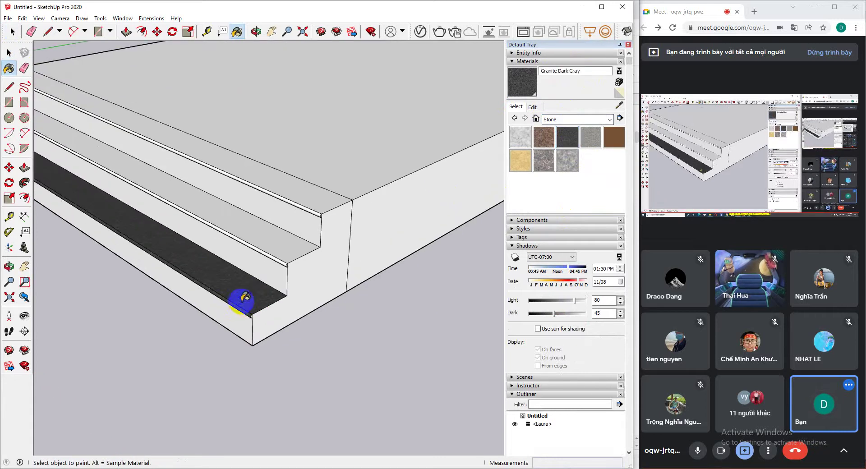
pyautogui.click(285, 248)
pyautogui.click(280, 259)
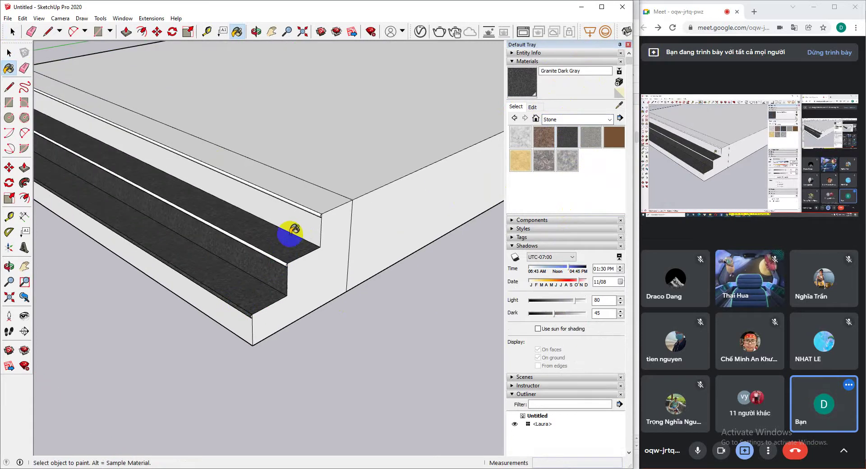
pyautogui.click(311, 205)
# Paint the rounded nosings of the top and middle steps with Granite Dark Gray
pyautogui.scroll(2, 314, 206)
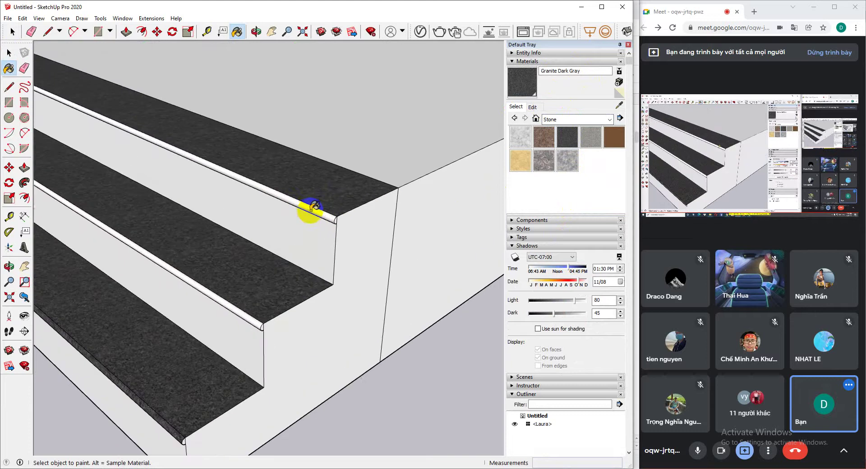
pyautogui.click(315, 209)
pyautogui.click(237, 315)
pyautogui.scroll(-2, 252, 301)
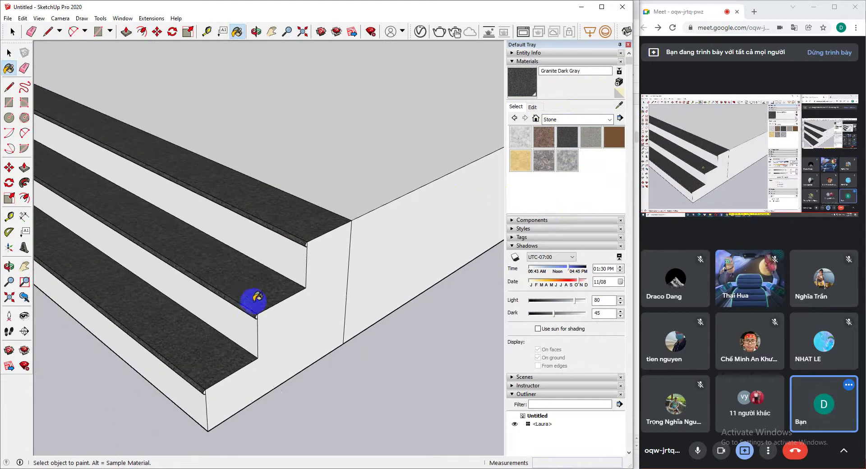
# Paint the small end faces of the middle and bottom nosings with Granite Dark Gray
pyautogui.scroll(5, 301, 259)
pyautogui.scroll(-3, 293, 271)
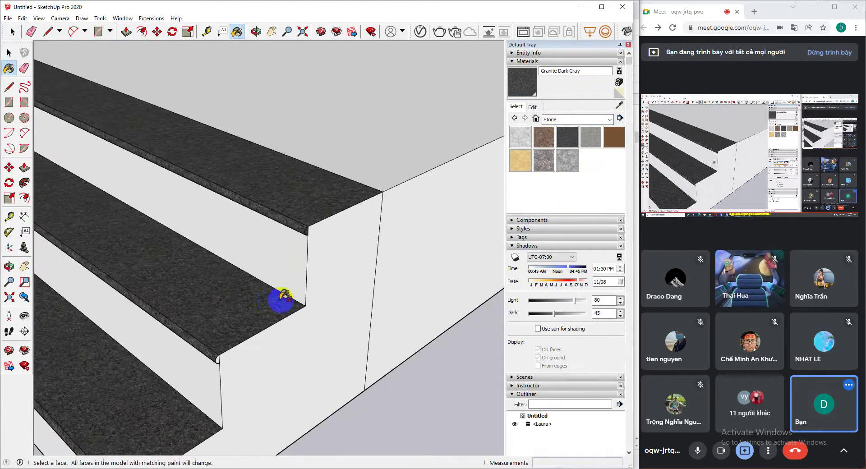
pyautogui.scroll(5, 293, 195)
pyautogui.click(289, 222)
pyautogui.scroll(-5, 276, 225)
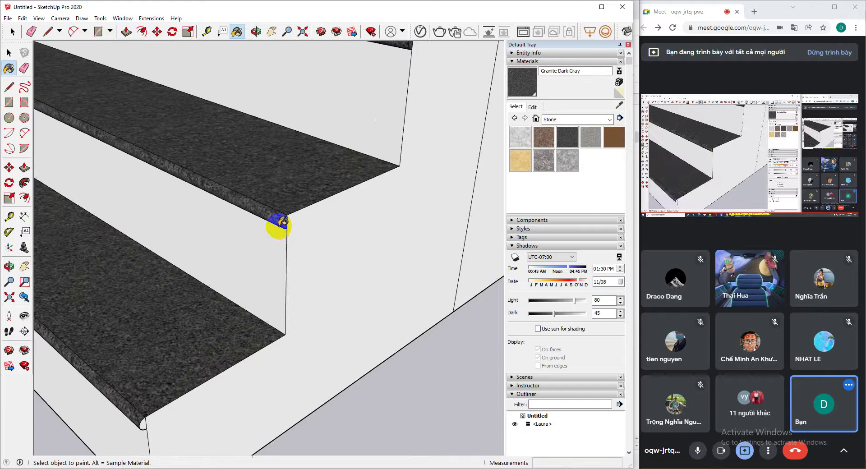
pyautogui.keyDown('shift'); pyautogui.moveTo(226, 321); pyautogui.dragTo(278, 188, button='middle'); pyautogui.keyUp('shift')
pyautogui.scroll(4, 238, 215)
pyautogui.scroll(-4, 251, 214)
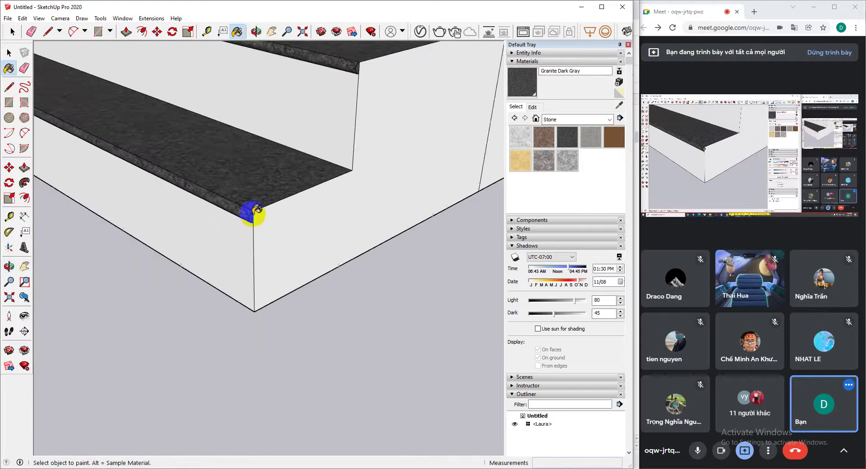
pyautogui.click(9, 53)
# Examine the painted steps and the adjoining platform from several angles and distances
pyautogui.scroll(4, 246, 269)
pyautogui.scroll(-3, 245, 270)
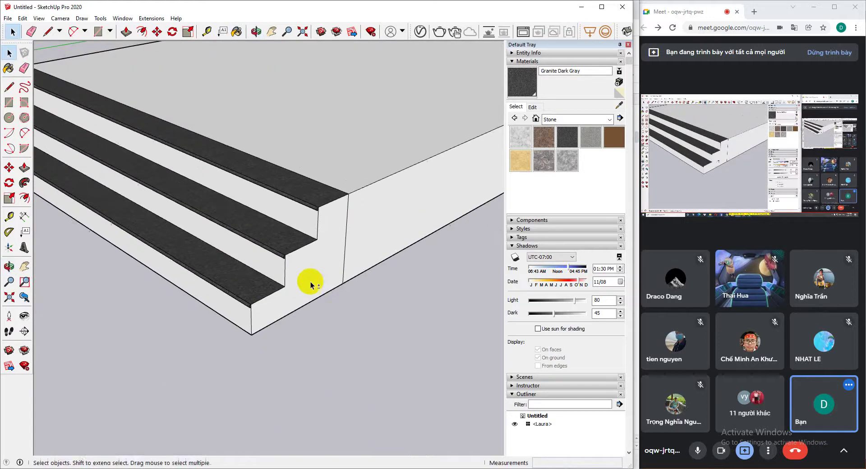
pyautogui.moveTo(310, 284); pyautogui.dragTo(298, 229, button='middle')
pyautogui.scroll(3, 306, 248)
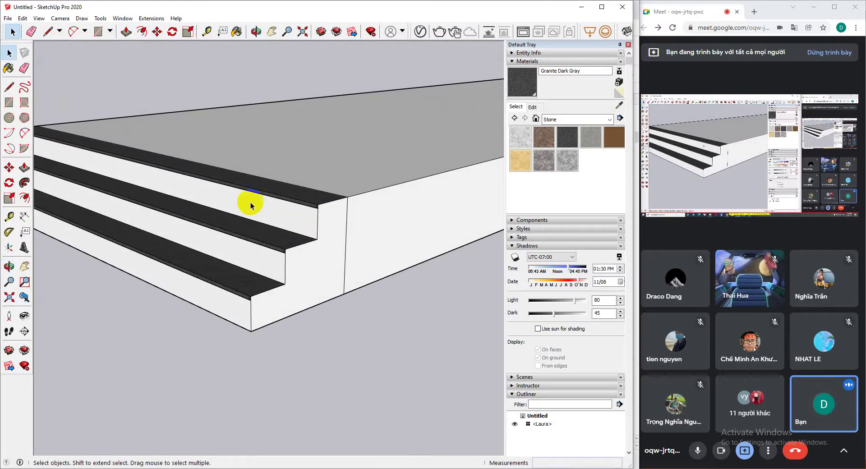
pyautogui.scroll(-2, 256, 202)
pyautogui.scroll(1, 261, 201)
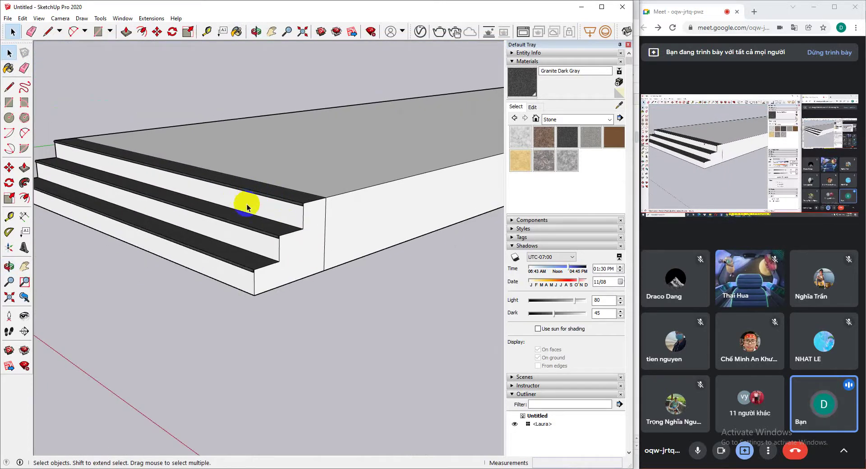
pyautogui.moveTo(261, 221)
pyautogui.mouseDown(button='middle')
pyautogui.moveTo(257, 272)
pyautogui.moveTo(257, 263)
pyautogui.moveTo(323, 251)
pyautogui.moveTo(286, 246)
pyautogui.mouseUp(button='middle')
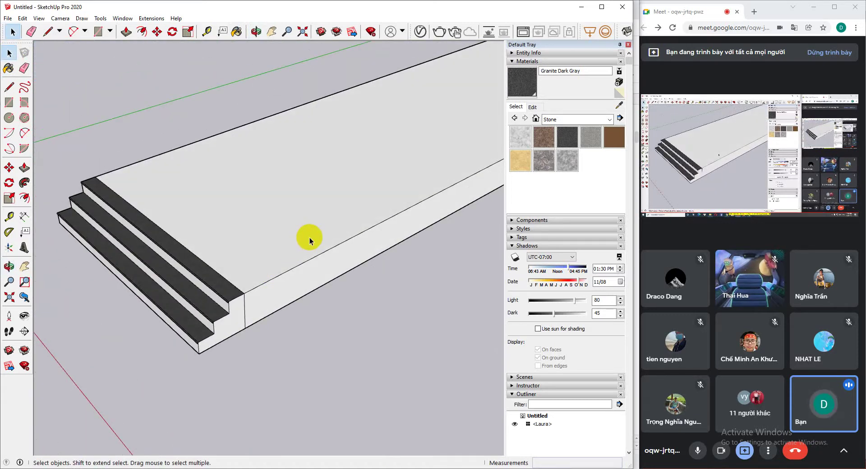
pyautogui.scroll(-5, 246, 255)
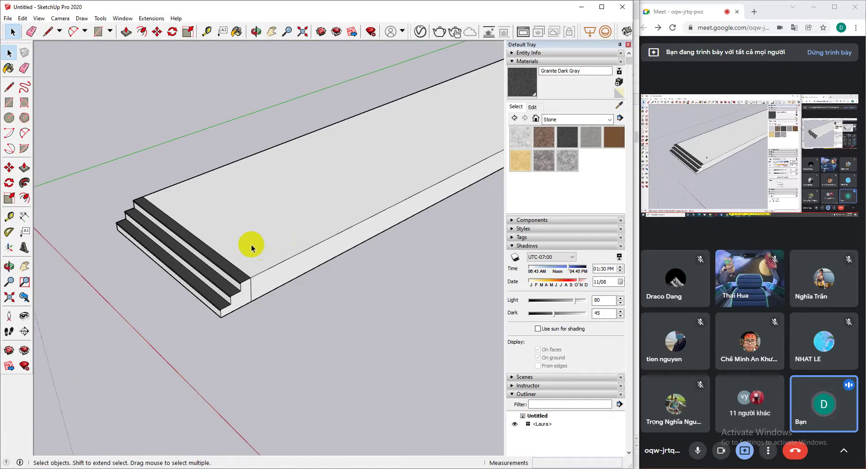
pyautogui.scroll(1, 205, 286)
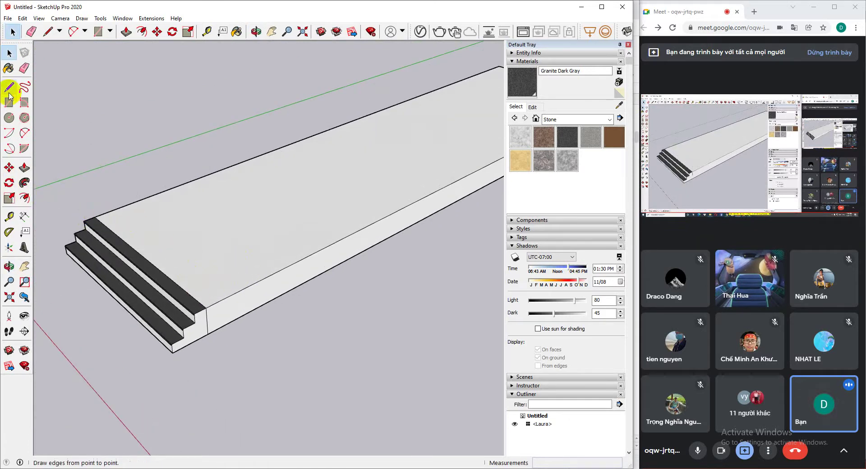
pyautogui.click(126, 248)
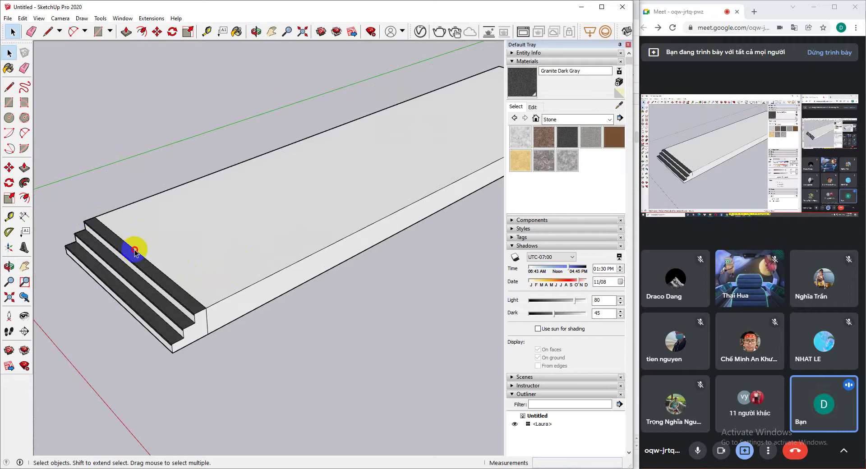
# Copy the platform edge behind the top tread 200 mm inward across the platform's upper face
pyautogui.click(9, 167)
pyautogui.scroll(2, 222, 315)
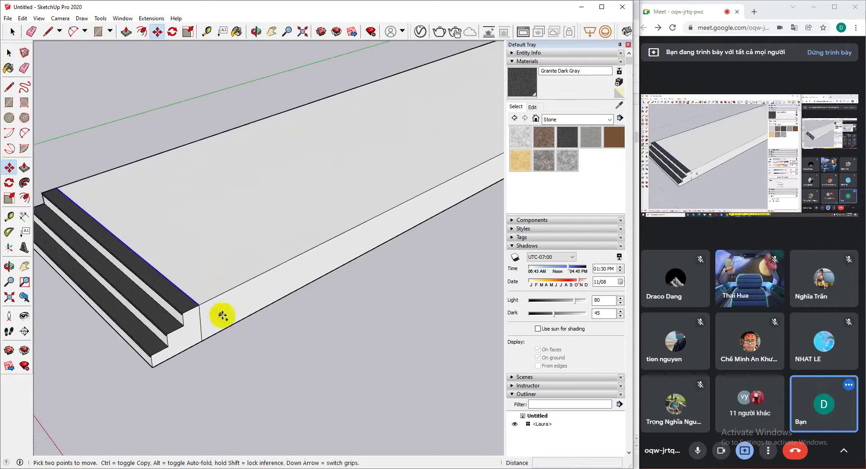
pyautogui.click(199, 305)
pyautogui.press('ctrl')
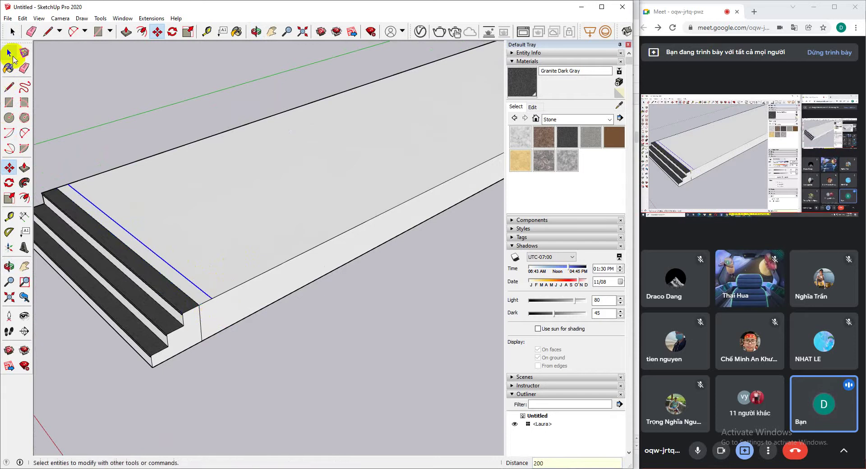
pyautogui.click(9, 53)
pyautogui.moveTo(116, 151); pyautogui.dragTo(96, 223, button='middle')
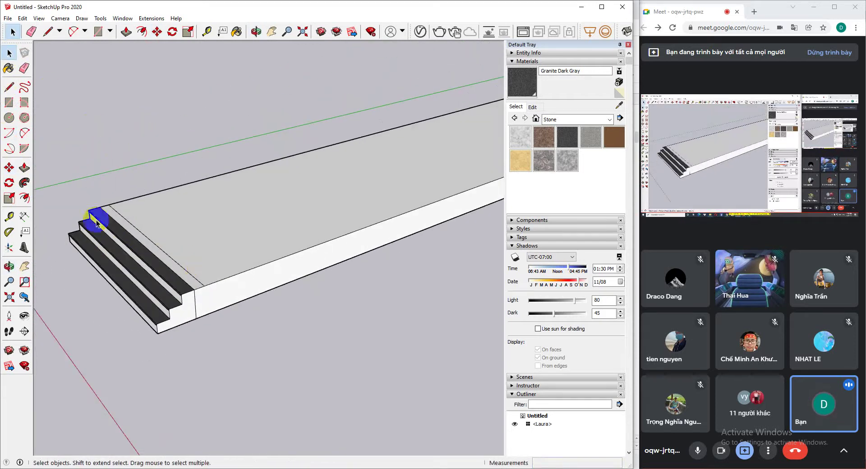
# Pull the large platform face behind the 200 mm strip up 3300 mm to form the ground floor
pyautogui.click(24, 167)
pyautogui.click(188, 228)
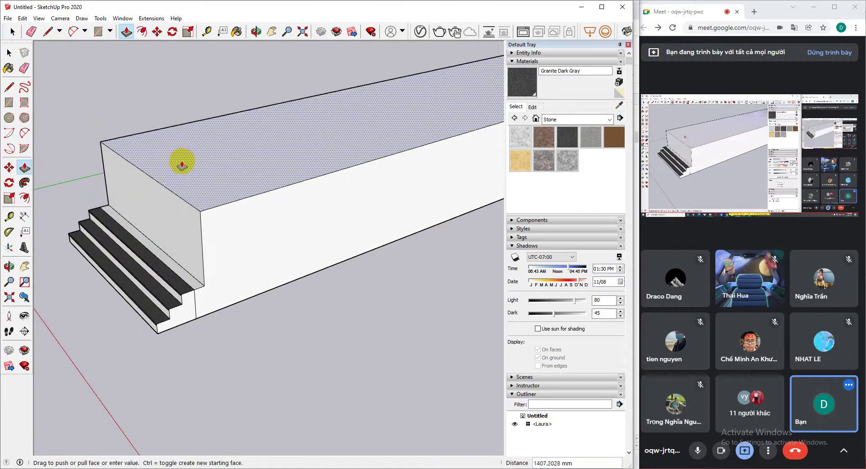
pyautogui.moveTo(189, 156); pyautogui.dragTo(205, 118, button='middle')
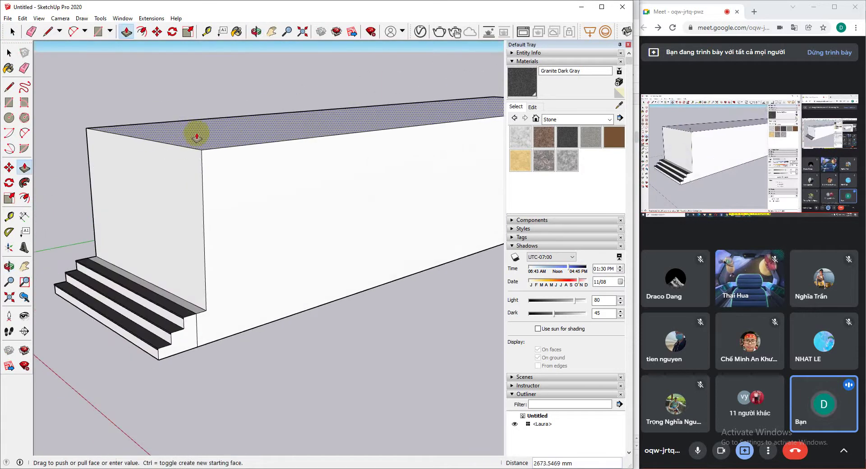
pyautogui.click(202, 112)
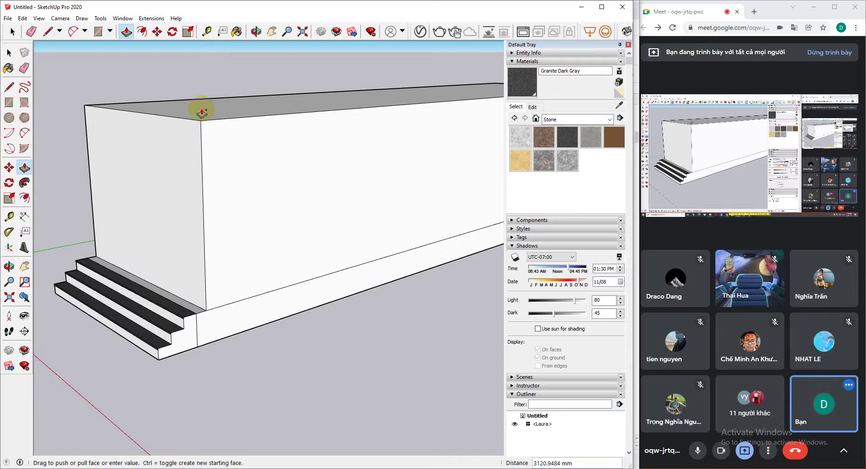
pyautogui.press('Return')
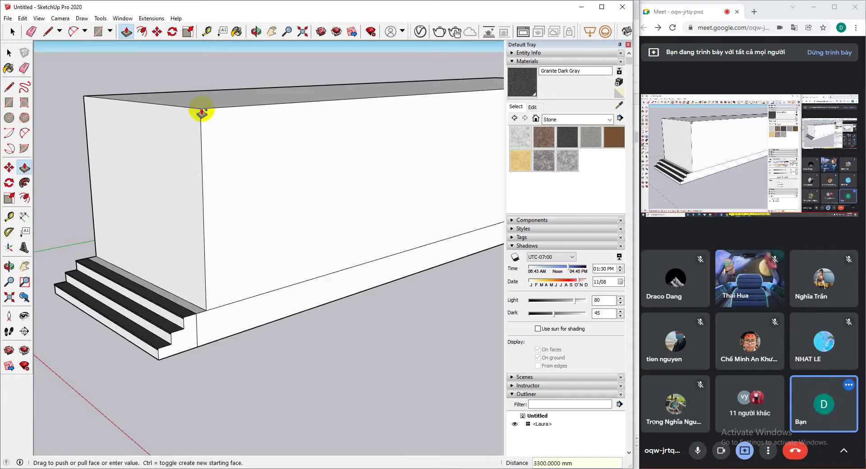
pyautogui.click(9, 53)
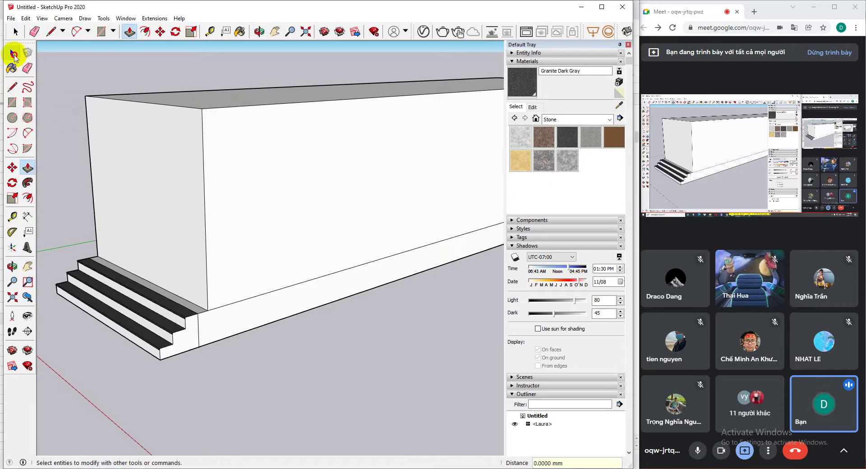
# Resize the modeling window to fill the space beside the video call window
pyautogui.moveTo(163, 10); pyautogui.dragTo(0, 85)
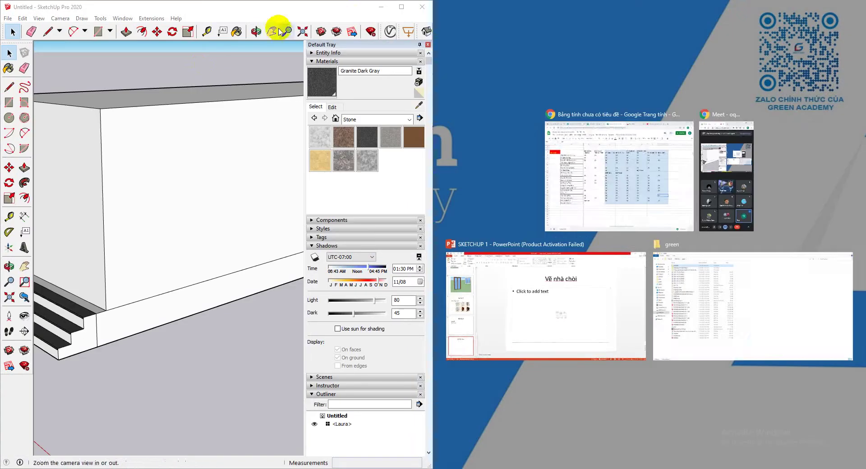
pyautogui.click(358, 182)
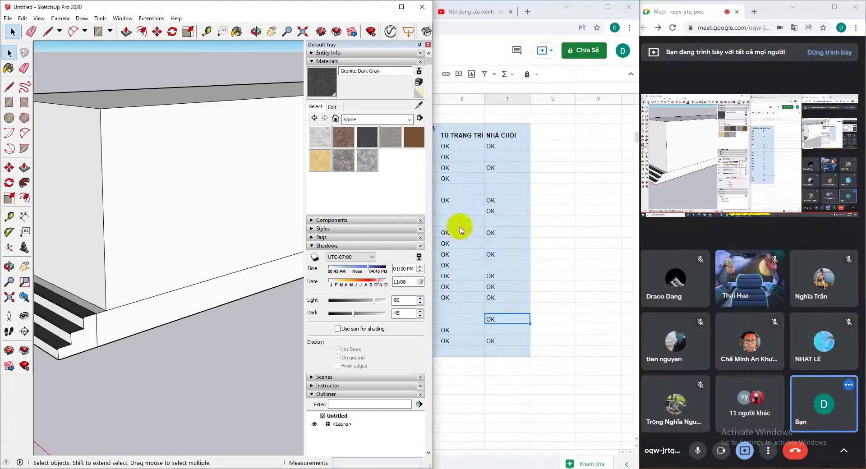
pyautogui.moveTo(432, 219); pyautogui.dragTo(641, 229)
# Extrude the ground-floor block's upper face another 300 mm as a new starting face to form a floor slab
pyautogui.moveTo(358, 252); pyautogui.dragTo(224, 289, button='middle')
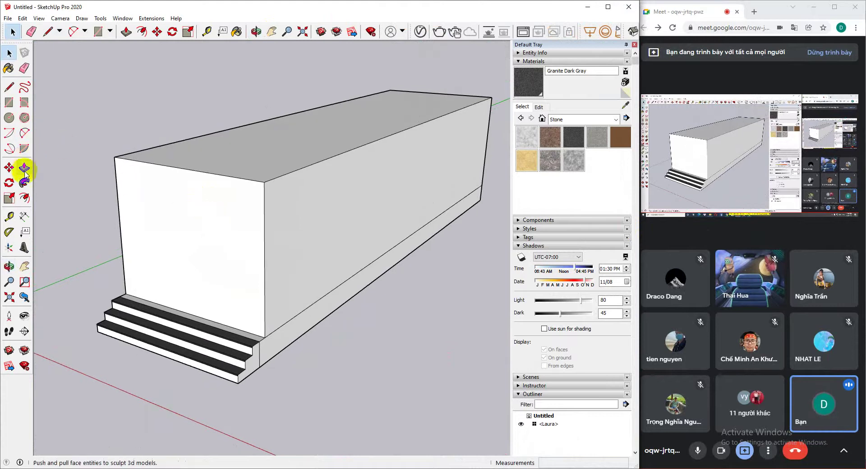
pyautogui.click(24, 167)
pyautogui.moveTo(239, 154); pyautogui.dragTo(238, 144)
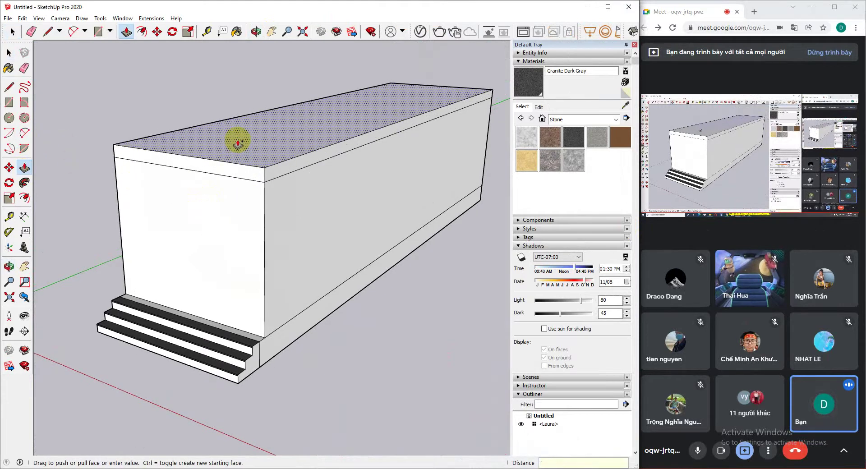
pyautogui.click(238, 143)
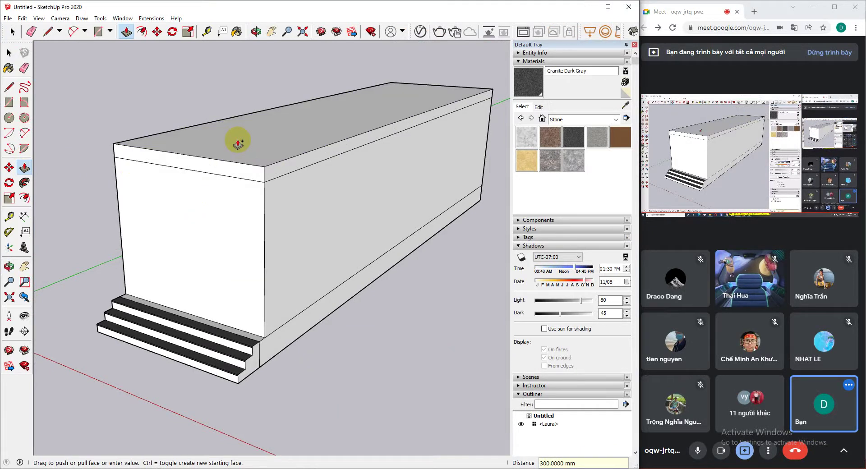
# Pull the front face of the floor slab out 1200 mm over the entrance steps to form a balcony
pyautogui.click(9, 53)
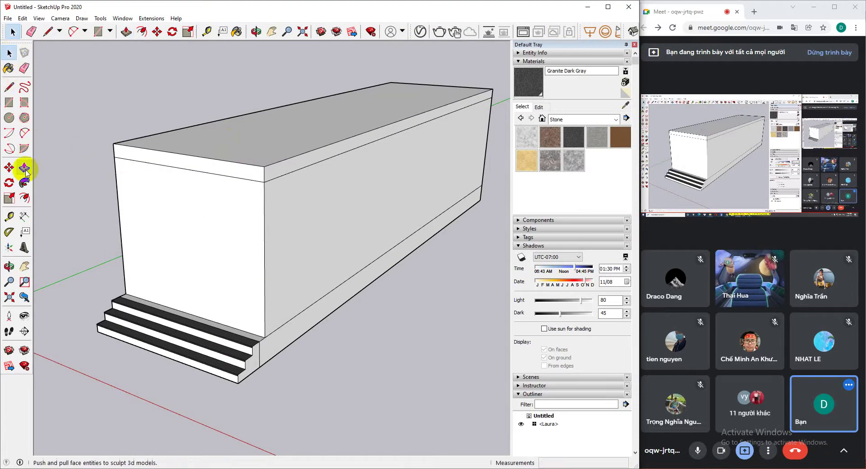
pyautogui.click(25, 167)
pyautogui.moveTo(142, 161); pyautogui.dragTo(125, 167)
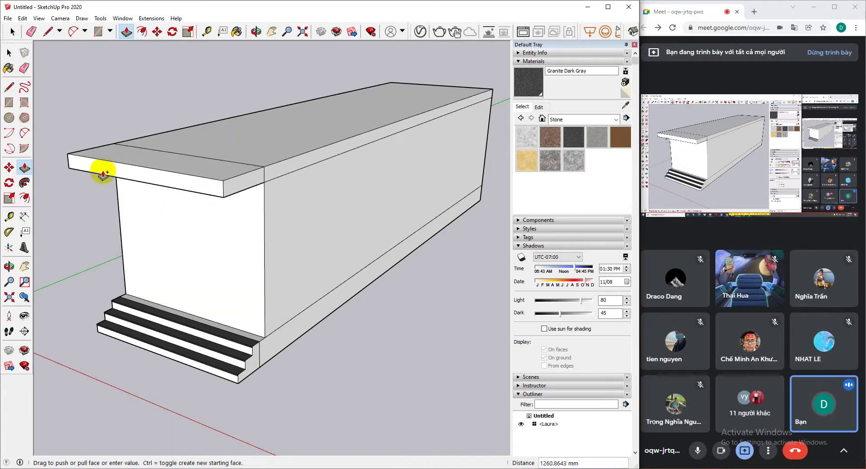
pyautogui.moveTo(103, 173); pyautogui.dragTo(72, 188, button='middle')
pyautogui.moveTo(120, 180); pyautogui.dragTo(121, 179)
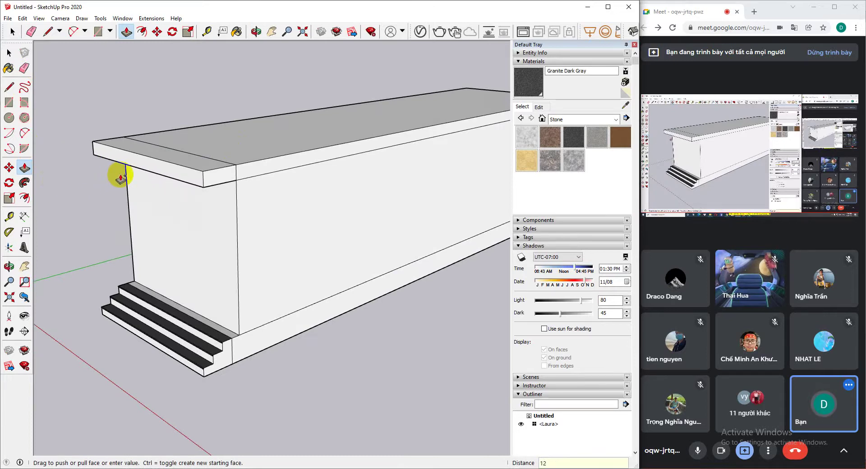
pyautogui.press('Return')
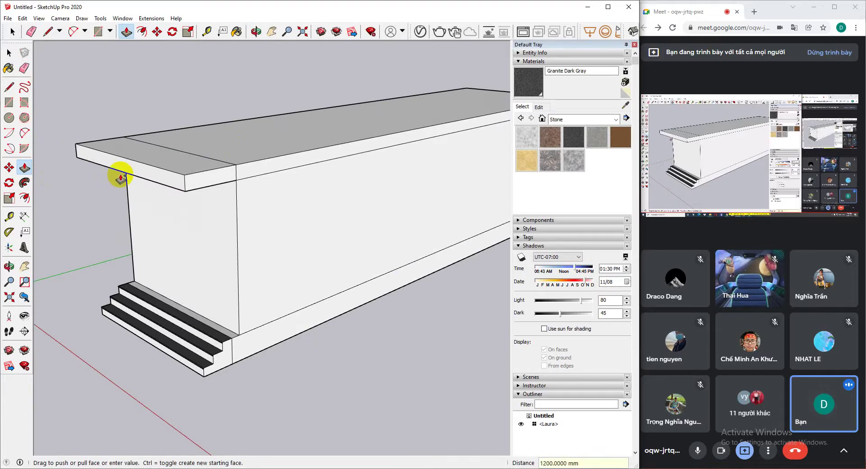
# Pull the slab's upper face behind the balcony up 3300 mm to form the second floor
pyautogui.moveTo(135, 203); pyautogui.dragTo(194, 263, button='middle')
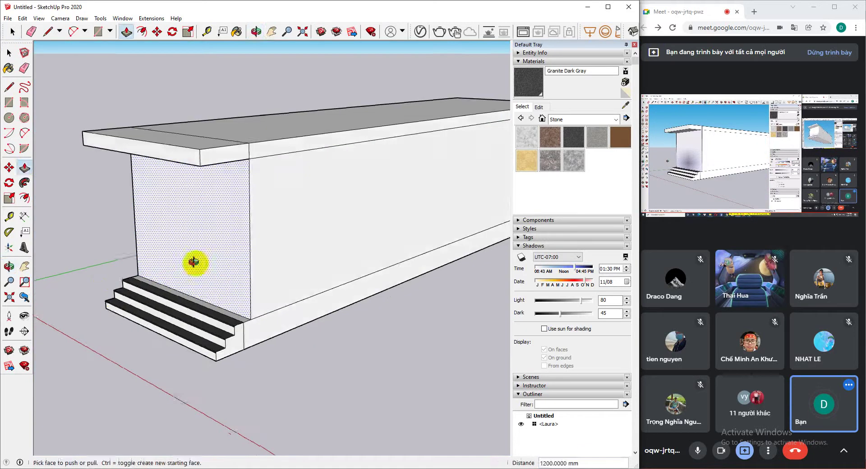
pyautogui.scroll(1, 194, 262)
pyautogui.click(13, 32)
pyautogui.keyDown('shift'); pyautogui.moveTo(148, 163); pyautogui.dragTo(134, 209, button='middle'); pyautogui.keyUp('shift')
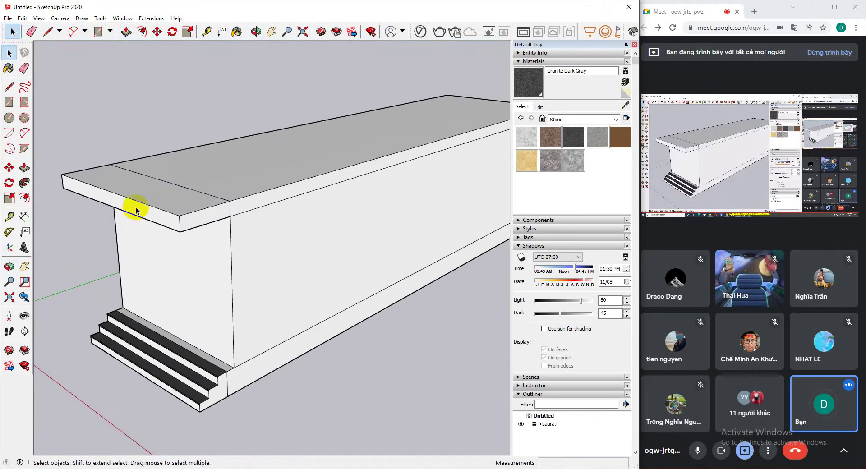
pyautogui.click(24, 167)
pyautogui.click(206, 183)
pyautogui.moveTo(205, 152); pyautogui.dragTo(203, 81)
pyautogui.write('3300')
pyautogui.press('Return')
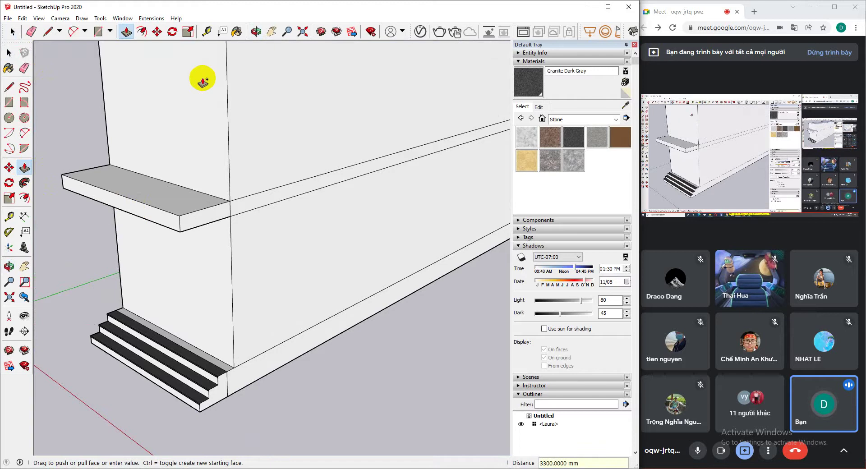
pyautogui.scroll(-3, 221, 176)
pyautogui.click(22, 68)
pyautogui.click(10, 54)
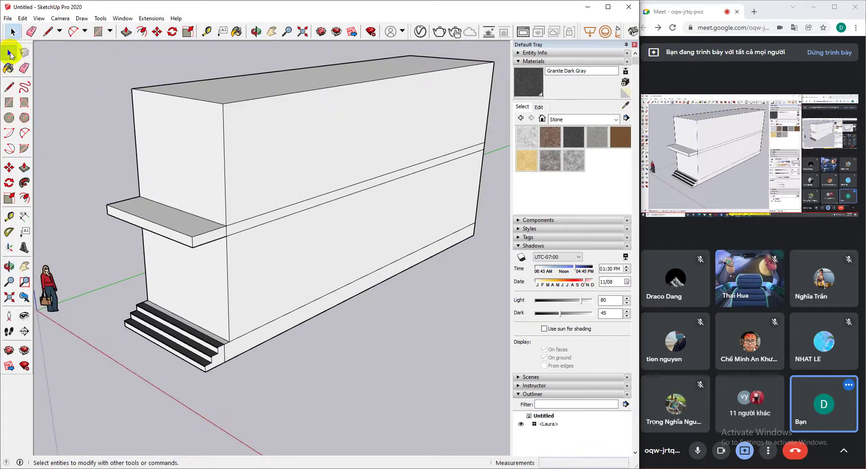
# Copy the right vertical edge of the ground-floor front wall 600 mm inward
pyautogui.moveTo(138, 208)
pyautogui.mouseDown(button='middle')
pyautogui.moveTo(213, 150)
pyautogui.moveTo(193, 190)
pyautogui.moveTo(183, 183)
pyautogui.moveTo(163, 204)
pyautogui.moveTo(164, 243)
pyautogui.moveTo(197, 265)
pyautogui.moveTo(228, 261)
pyautogui.moveTo(215, 279)
pyautogui.moveTo(160, 270)
pyautogui.moveTo(282, 290)
pyautogui.moveTo(201, 301)
pyautogui.moveTo(203, 316)
pyautogui.moveTo(219, 309)
pyautogui.moveTo(218, 269)
pyautogui.moveTo(208, 290)
pyautogui.moveTo(251, 311)
pyautogui.moveTo(236, 296)
pyautogui.mouseUp(button='middle')
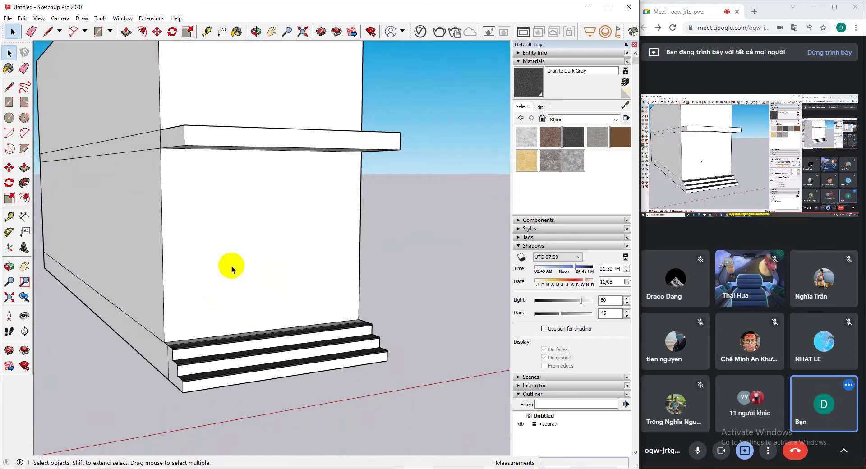
pyautogui.moveTo(230, 266)
pyautogui.mouseDown(button='middle')
pyautogui.moveTo(209, 290)
pyautogui.moveTo(226, 282)
pyautogui.moveTo(222, 228)
pyautogui.moveTo(147, 276)
pyautogui.moveTo(232, 329)
pyautogui.moveTo(333, 286)
pyautogui.moveTo(328, 254)
pyautogui.moveTo(228, 276)
pyautogui.mouseUp(button='middle')
pyautogui.scroll(1, 218, 277)
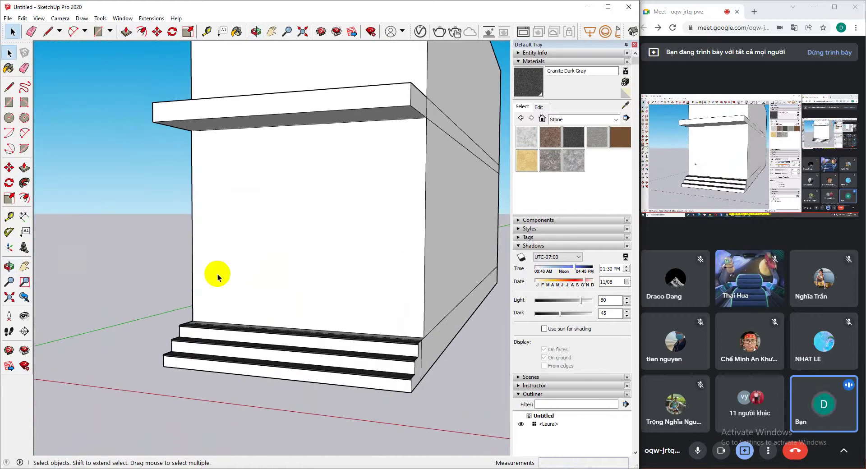
pyautogui.click(9, 167)
pyautogui.click(393, 259)
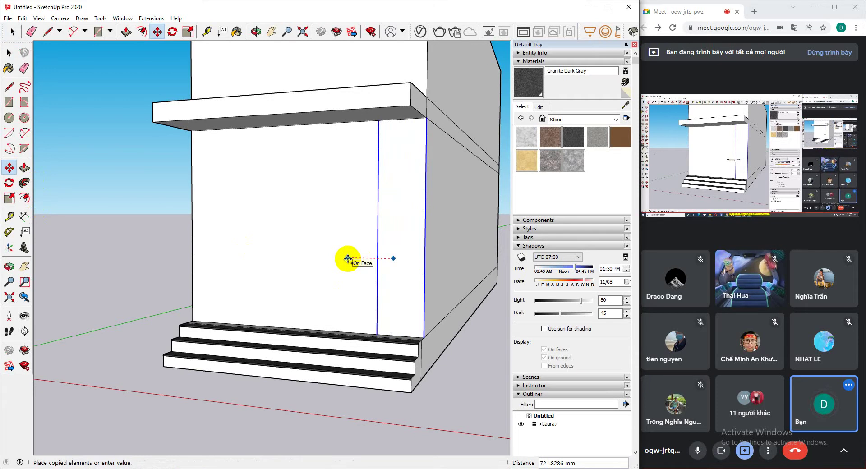
pyautogui.press('Return')
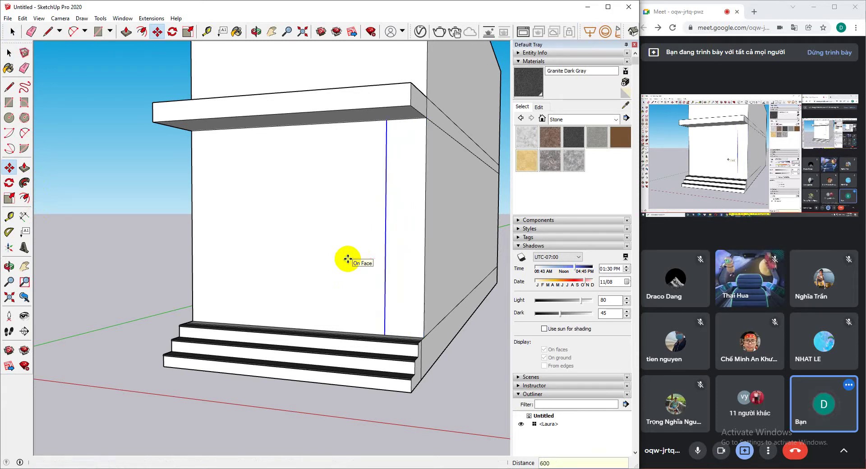
# Try copying the front wall's right vertical edge 1000 mm inward, and undo the copy
pyautogui.moveTo(344, 258); pyautogui.dragTo(369, 305, button='middle')
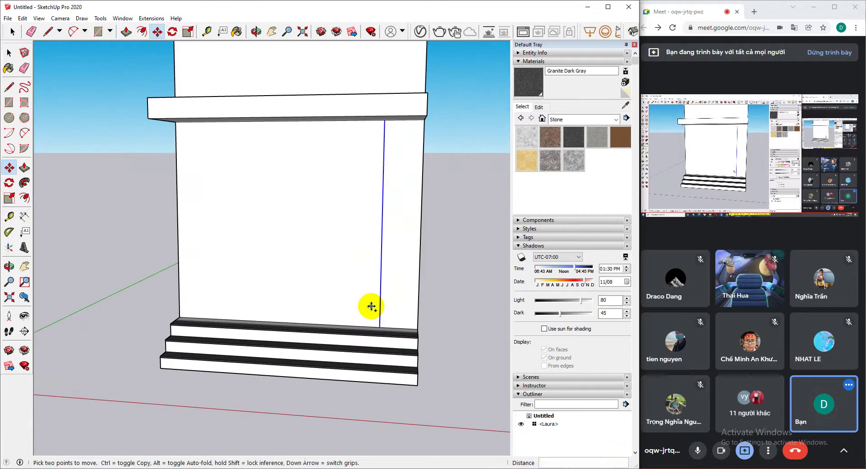
pyautogui.moveTo(411, 284); pyautogui.dragTo(382, 298, button='middle')
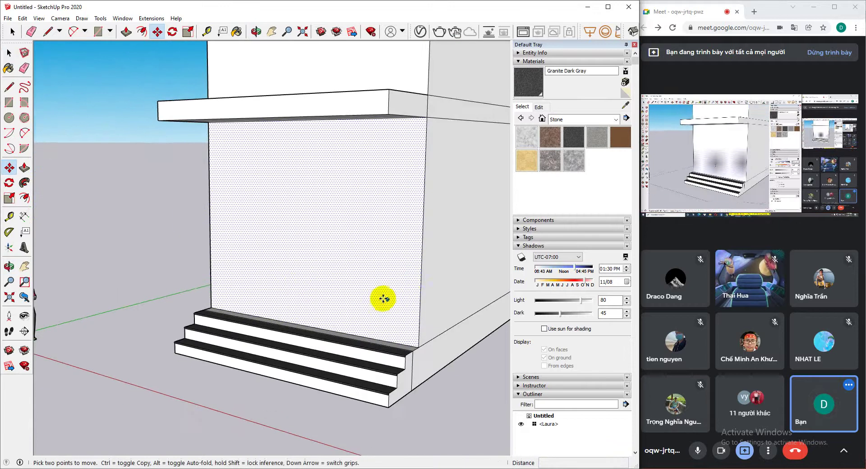
pyautogui.click(420, 298)
pyautogui.write('10')
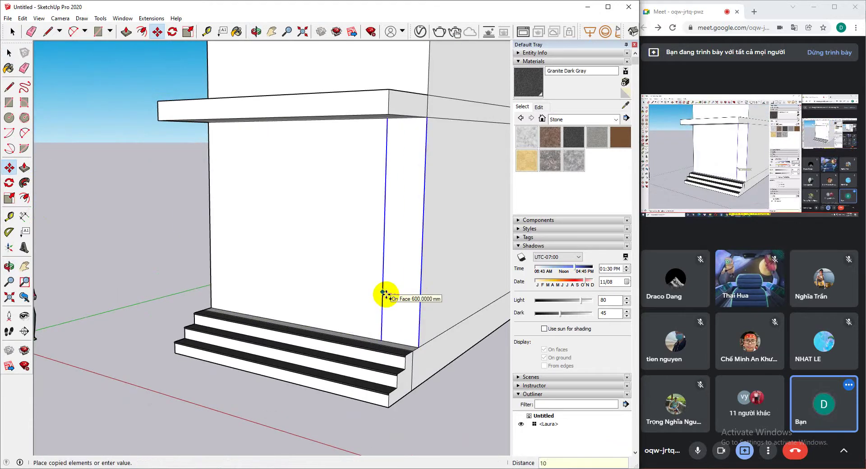
pyautogui.write('00')
pyautogui.press('Return')
pyautogui.hotkey('ctrl', 'z')
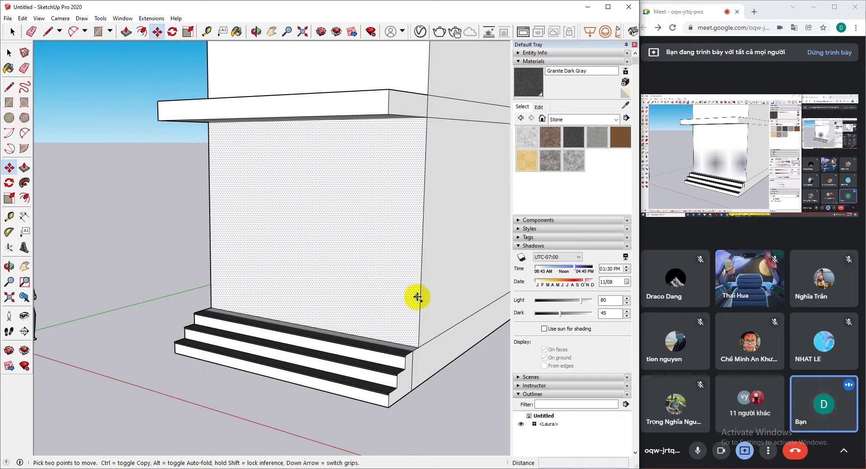
# Copy both vertical edges of the ground-floor front wall inward, offsetting the right one by 700 mm
pyautogui.click(420, 297)
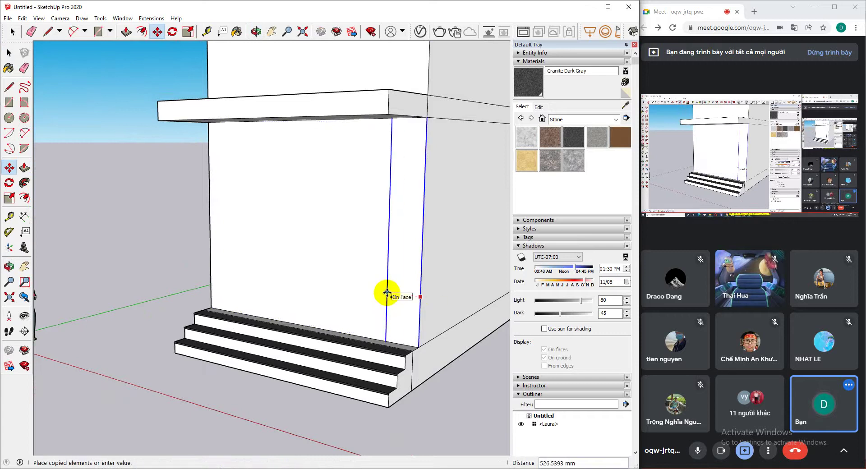
pyautogui.press('Return')
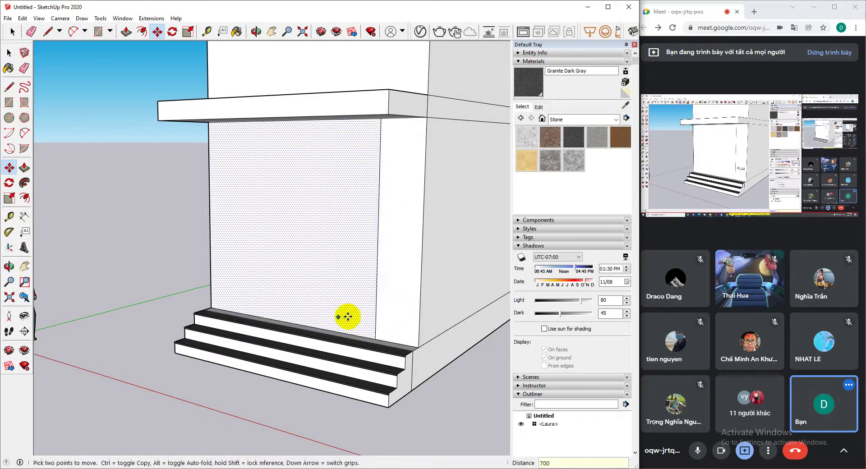
pyautogui.moveTo(344, 315); pyautogui.dragTo(219, 283, button='middle')
pyautogui.press('ctrl')
pyautogui.click(193, 283)
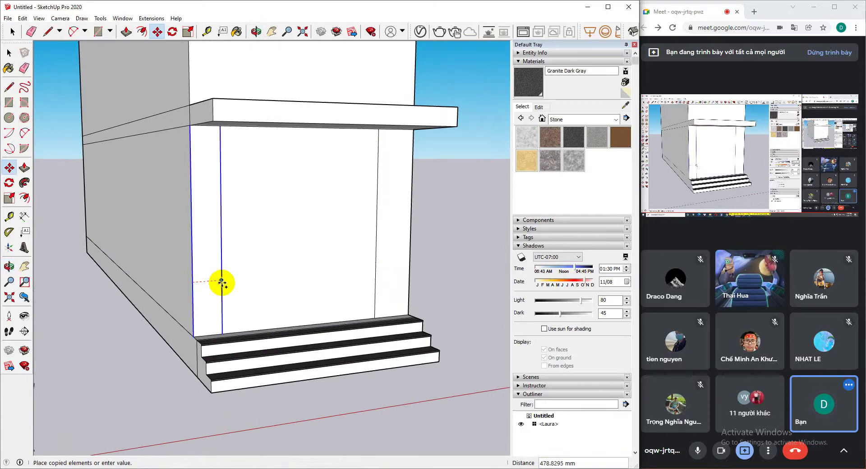
pyautogui.press('Return')
pyautogui.moveTo(227, 284); pyautogui.dragTo(246, 292, button='middle')
# Copy the front wall's upper edge between the two vertical lines 700 mm down to outline the door opening
pyautogui.click(9, 53)
pyautogui.click(82, 258)
pyautogui.moveTo(276, 199); pyautogui.dragTo(284, 158, button='middle')
pyautogui.scroll(2, 281, 158)
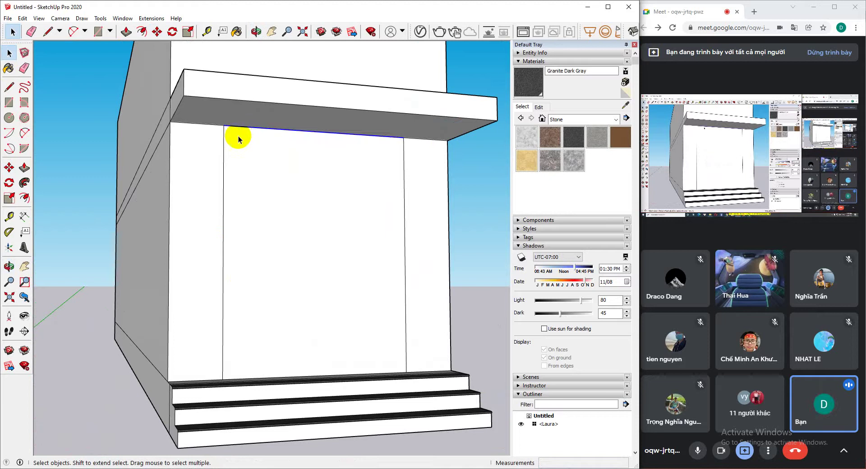
pyautogui.click(9, 168)
pyautogui.press('ctrl')
pyautogui.click(258, 160)
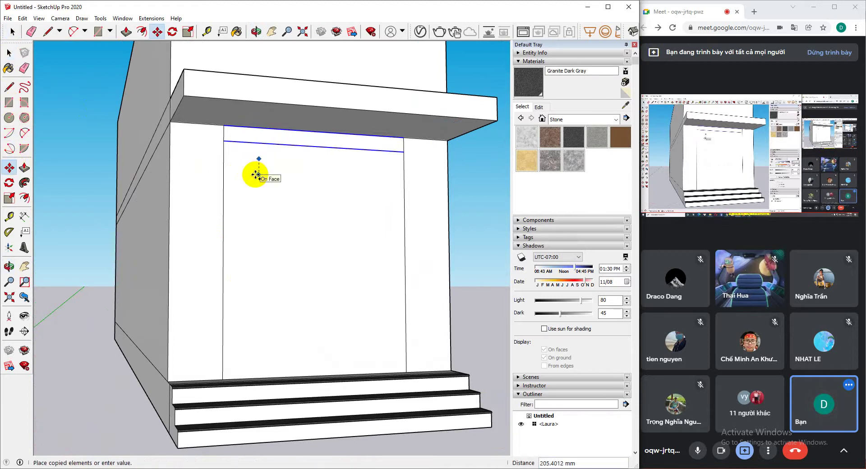
pyautogui.write('700')
pyautogui.press('Return')
pyautogui.click(9, 53)
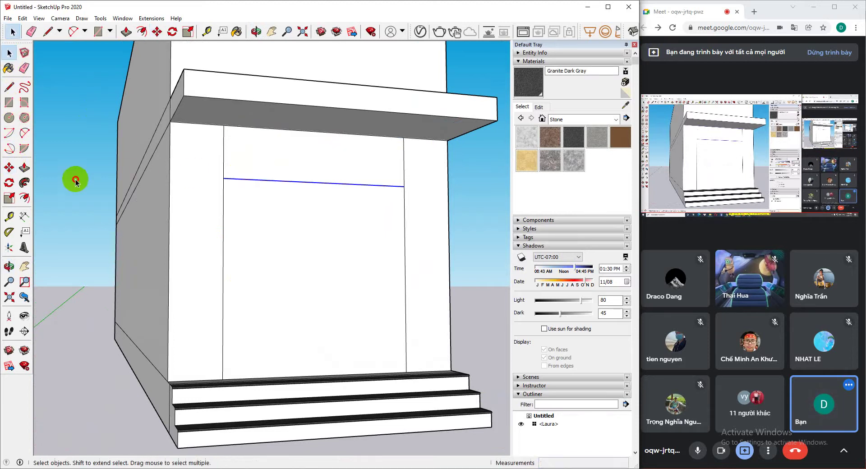
# Pull the wall strip left of the door outline outward, using Push/Pull distances of 20 mm and 25 mm
pyautogui.moveTo(74, 180); pyautogui.dragTo(291, 300, button='middle')
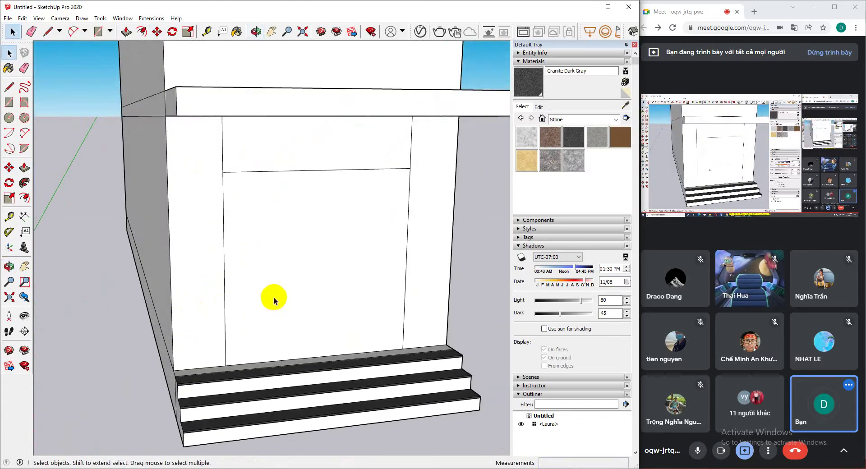
pyautogui.moveTo(239, 270); pyautogui.dragTo(287, 289, button='middle')
pyautogui.moveTo(228, 276); pyautogui.dragTo(205, 299, button='middle')
pyautogui.click(24, 168)
pyautogui.click(174, 276)
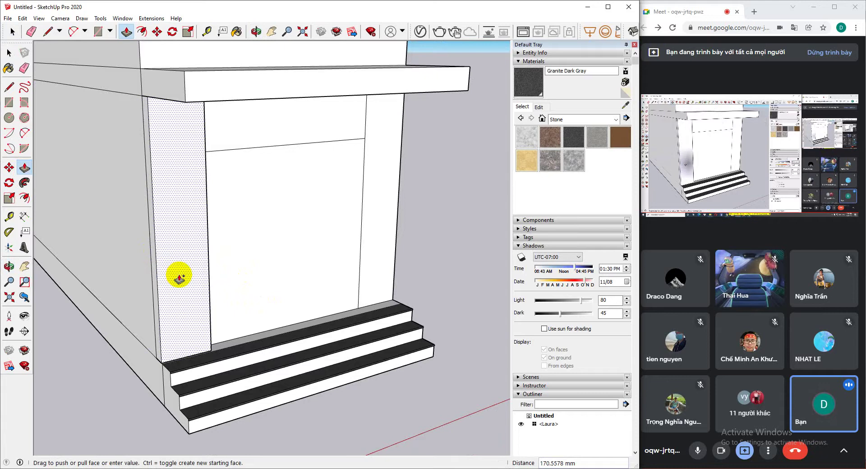
pyautogui.write('20')
pyautogui.press('Return')
pyautogui.scroll(3, 192, 338)
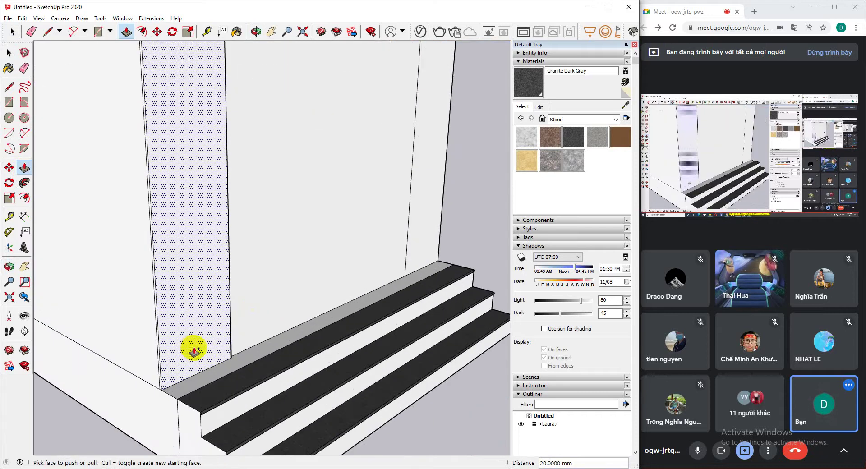
pyautogui.click(178, 336)
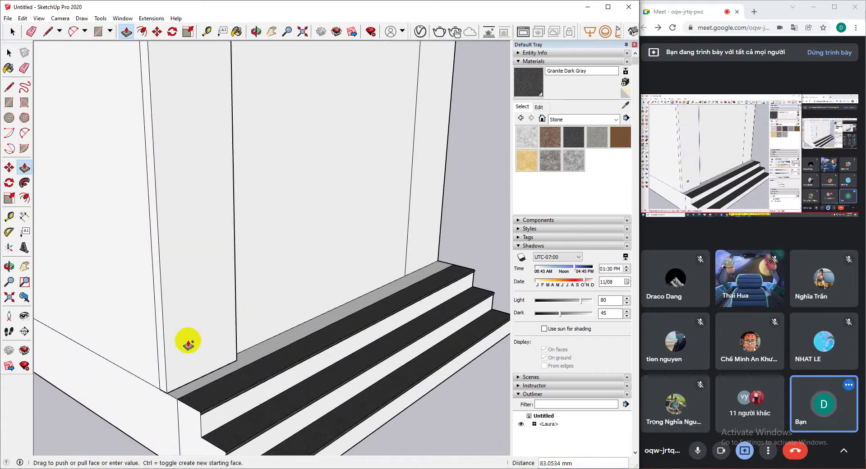
pyautogui.write('25')
pyautogui.press('Return')
# Pull the wall strip right of the door outline and the panel above the door outward 25 mm each
pyautogui.moveTo(186, 393); pyautogui.dragTo(219, 396, button='middle')
pyautogui.scroll(-2, 297, 316)
pyautogui.click(242, 331)
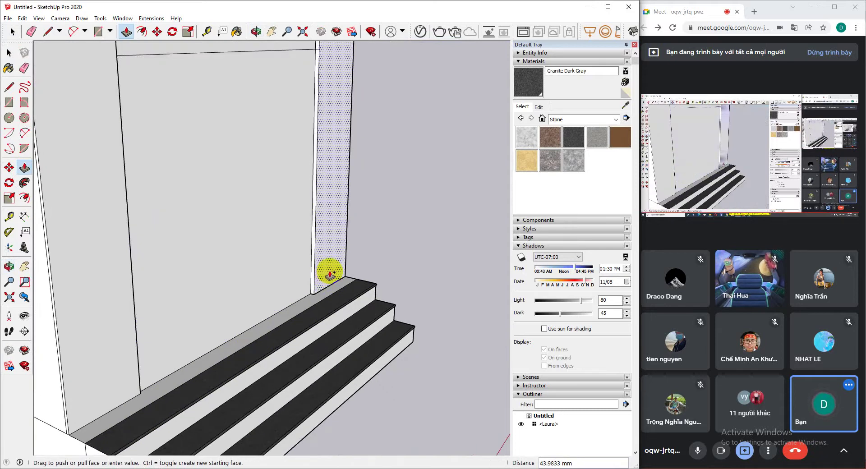
pyautogui.write('25')
pyautogui.press('Return')
pyautogui.scroll(-3, 287, 297)
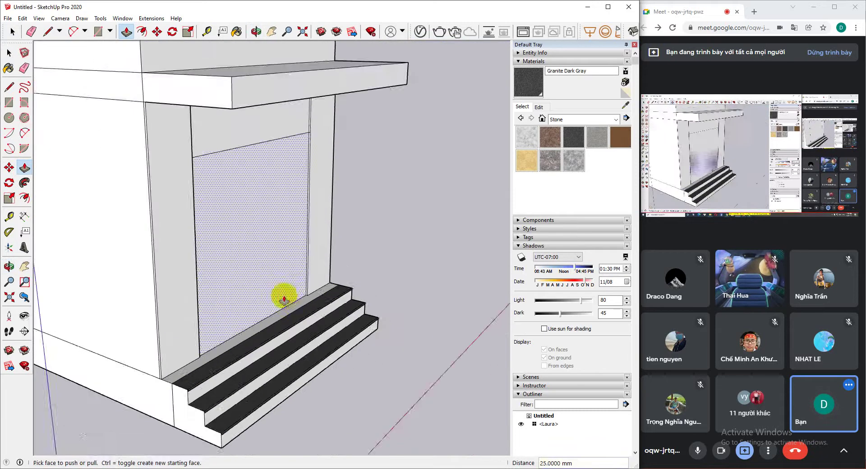
pyautogui.moveTo(242, 201); pyautogui.dragTo(218, 185, button='middle')
pyautogui.click(220, 141)
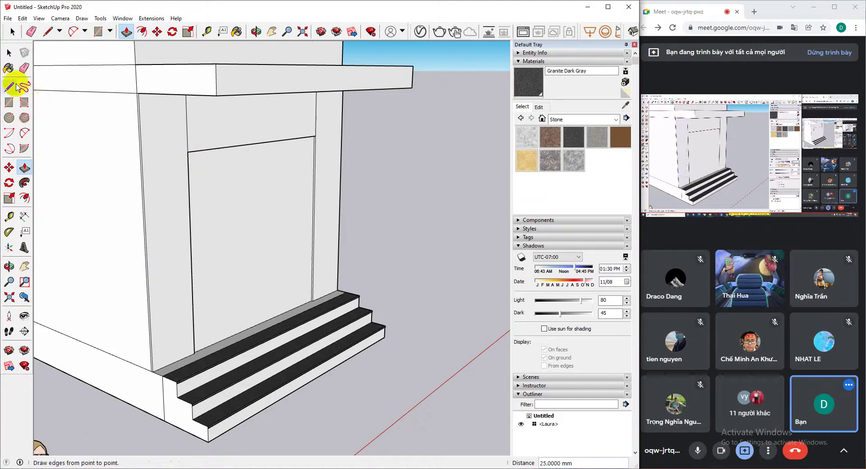
# Examine the raised door surround, the balcony slab and the entrance steps from several angles
pyautogui.moveTo(179, 194); pyautogui.dragTo(147, 211, button='middle')
pyautogui.scroll(2, 155, 164)
pyautogui.click(9, 56)
pyautogui.scroll(-3, 270, 194)
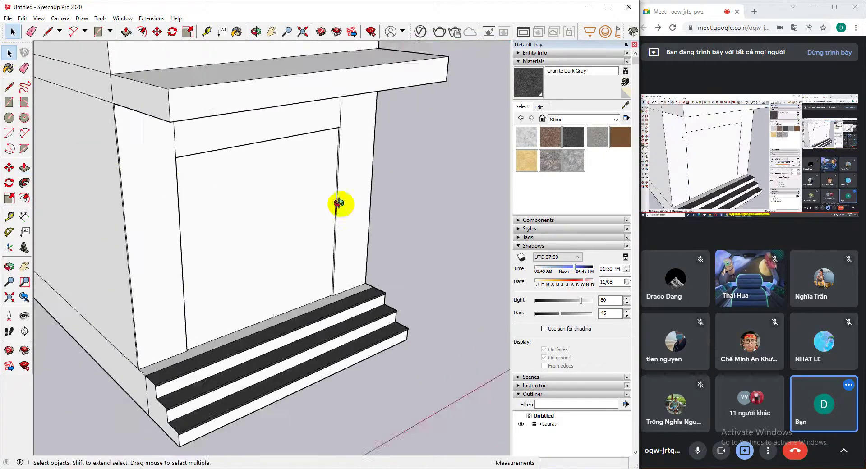
pyautogui.moveTo(339, 203); pyautogui.dragTo(294, 66, button='middle')
pyautogui.scroll(5, 296, 181)
pyautogui.scroll(-5, 306, 221)
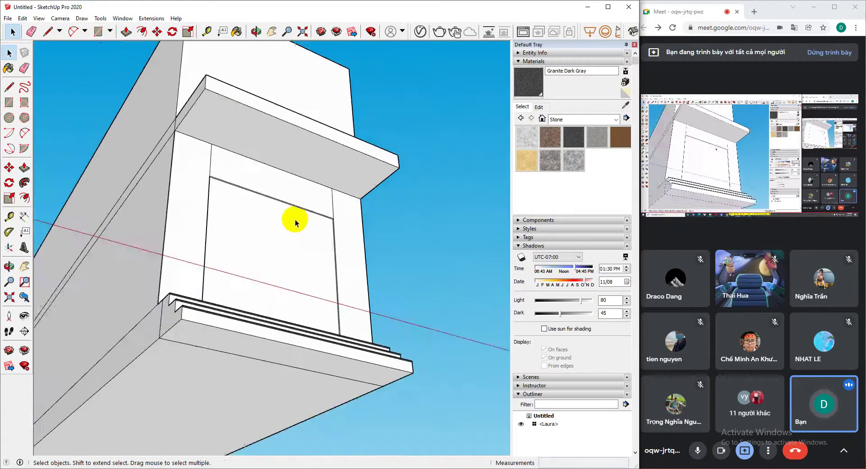
pyautogui.moveTo(223, 286); pyautogui.dragTo(293, 282, button='middle')
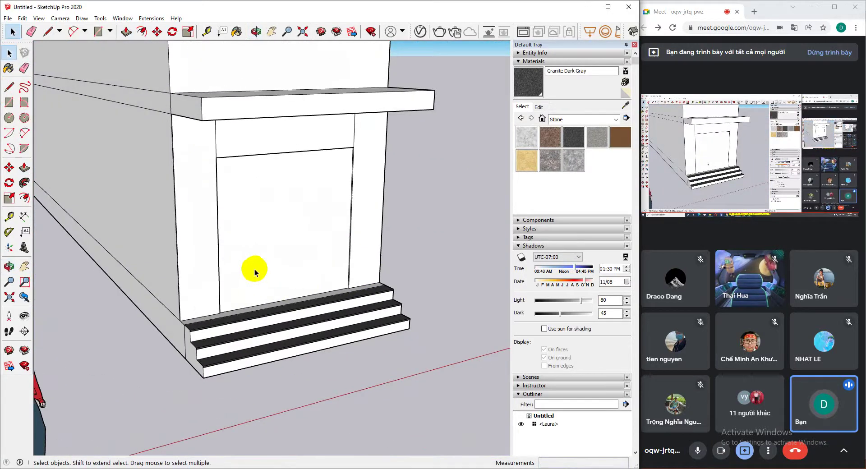
pyautogui.scroll(-1, 202, 281)
pyautogui.scroll(1, 209, 261)
pyautogui.moveTo(210, 261); pyautogui.dragTo(222, 302, button='middle')
pyautogui.scroll(2, 223, 302)
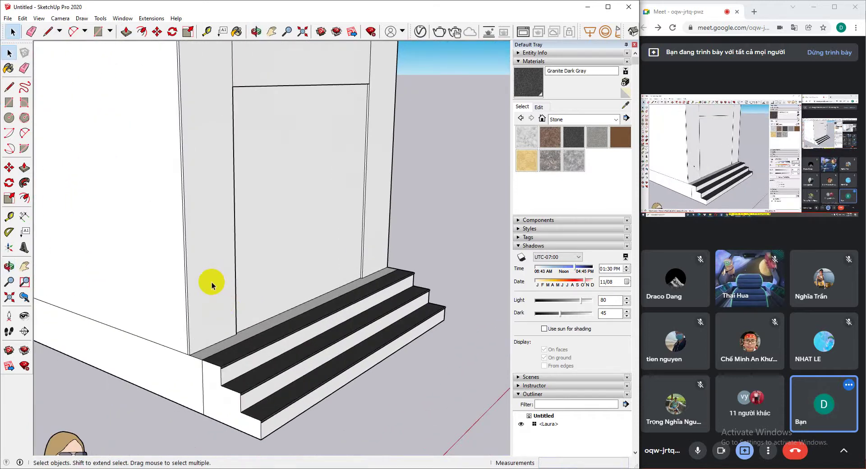
pyautogui.scroll(-3, 212, 281)
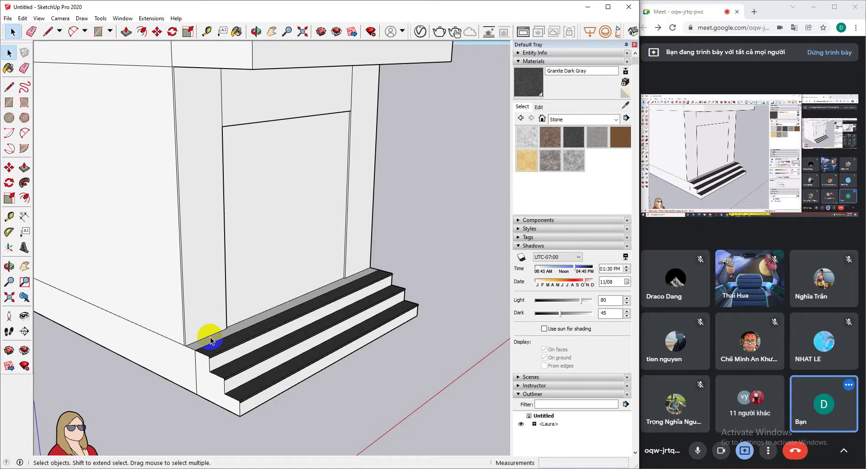
# Copy the bottom edge of the left pilaster about 2794 mm upward along its vertical edge
pyautogui.click(9, 167)
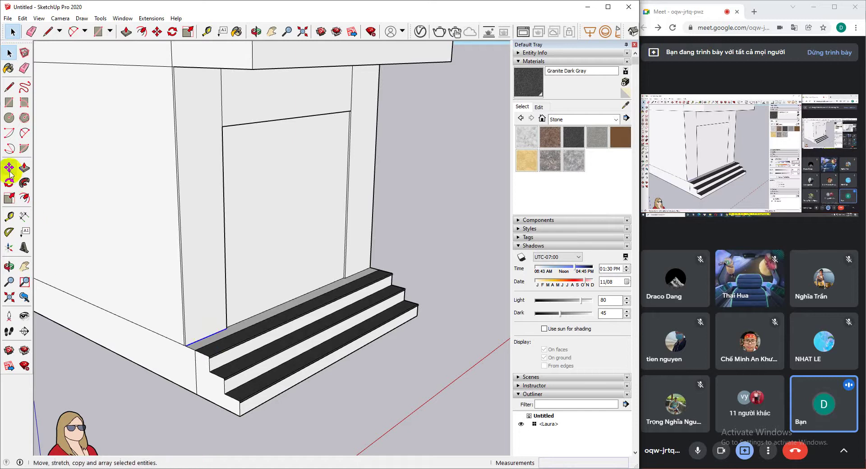
pyautogui.click(186, 346)
pyautogui.press('ctrl')
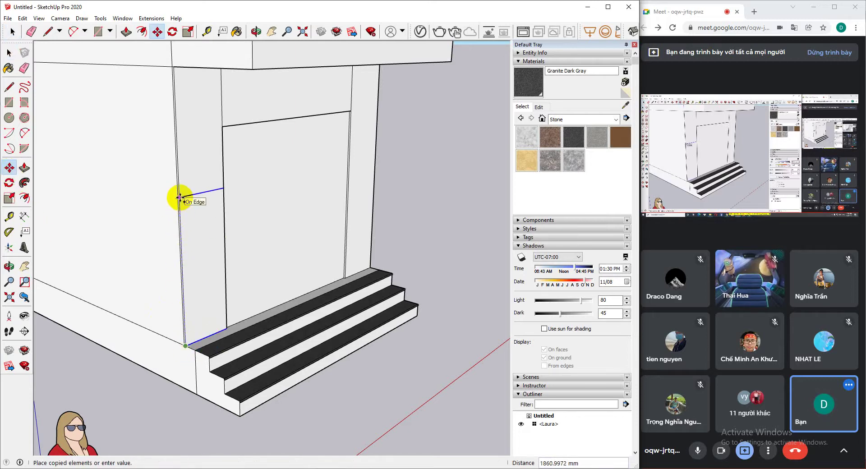
pyautogui.click(176, 114)
pyautogui.press('space')
pyautogui.scroll(2, 145, 110)
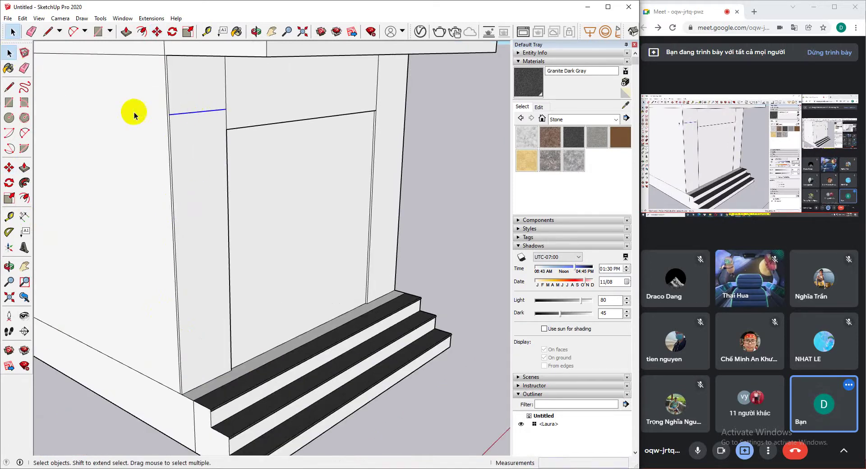
# Copy the new horizontal line a short distance down the left pilaster to outline a narrow band
pyautogui.click(9, 168)
pyautogui.scroll(2, 167, 100)
pyautogui.press('ctrl')
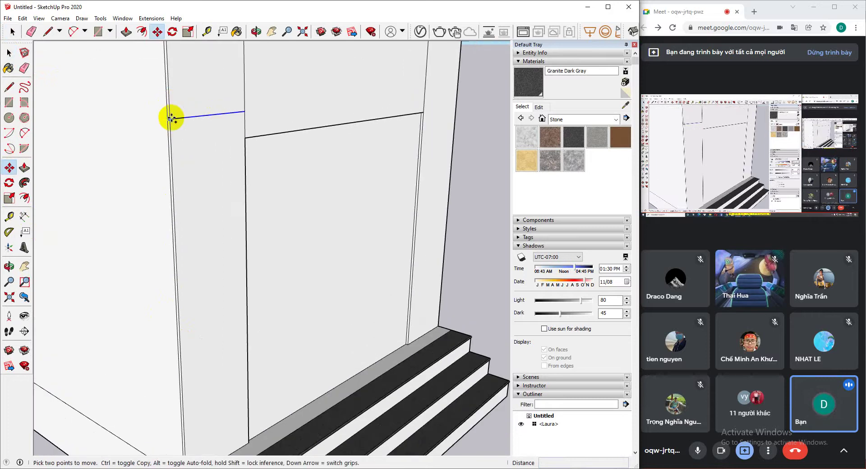
pyautogui.click(169, 119)
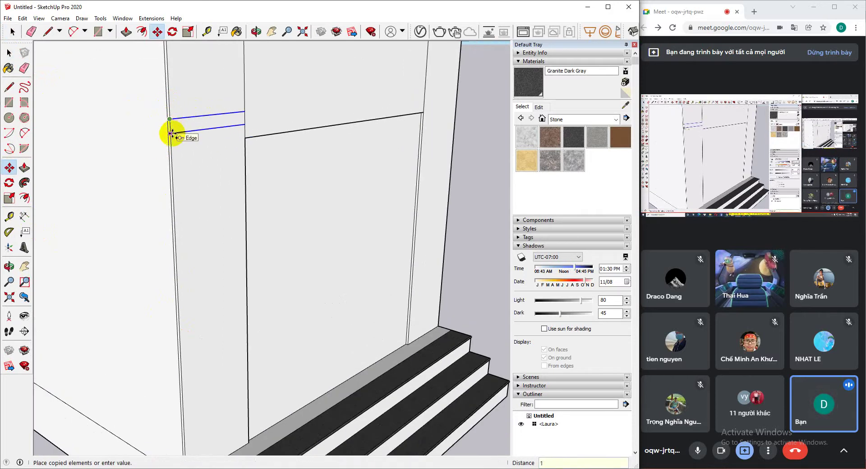
pyautogui.click(9, 53)
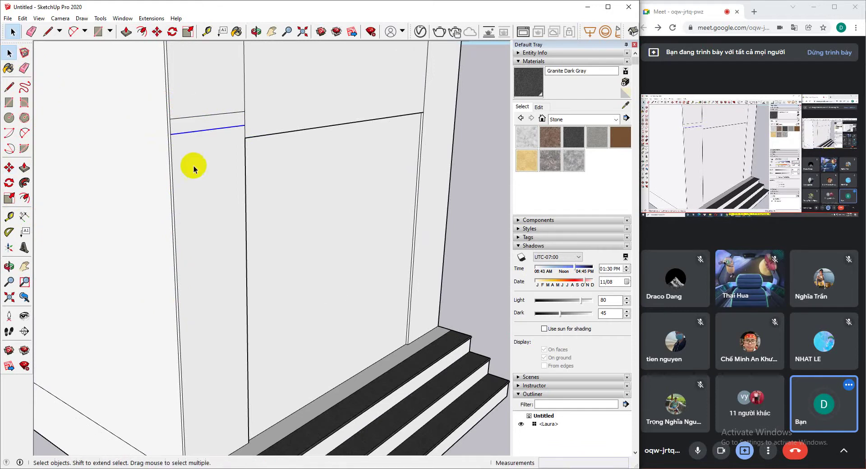
# Copy both horizontal band lines about 1225 mm down the left pilaster to outline a second band
pyautogui.scroll(-1, 248, 271)
pyautogui.keyDown('shift'); pyautogui.moveTo(249, 270); pyautogui.dragTo(240, 249, button='middle'); pyautogui.keyUp('shift')
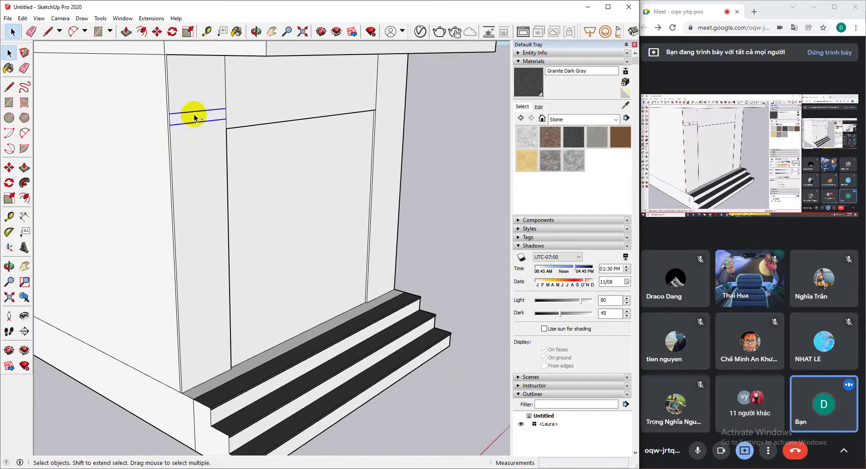
pyautogui.click(9, 167)
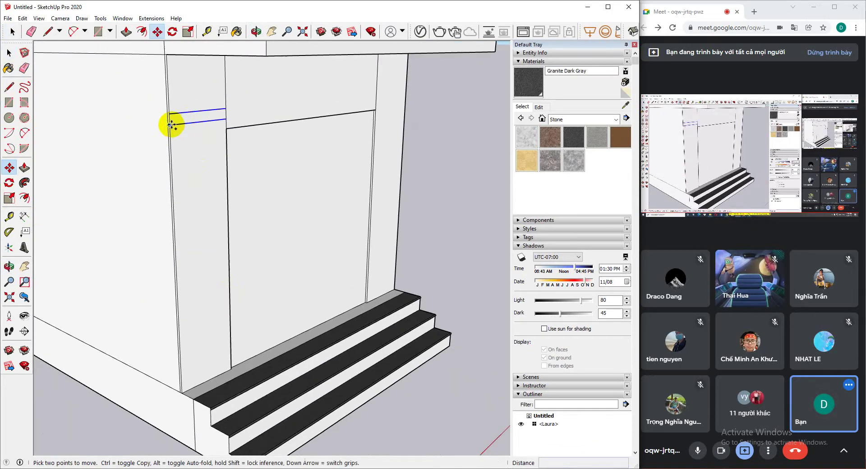
pyautogui.click(171, 125)
pyautogui.press('ctrl')
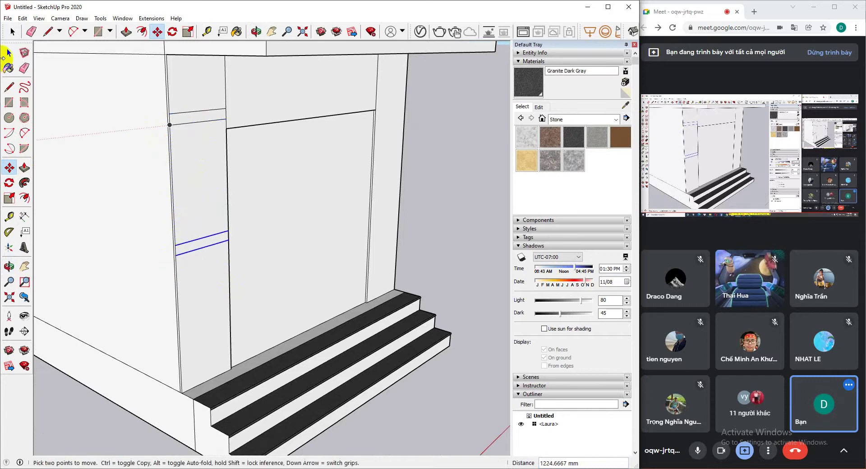
pyautogui.click(9, 53)
# Copy all four horizontal band lines from the left pilaster 3300 mm across onto the right pilaster
pyautogui.moveTo(96, 116); pyautogui.dragTo(140, 120, button='middle')
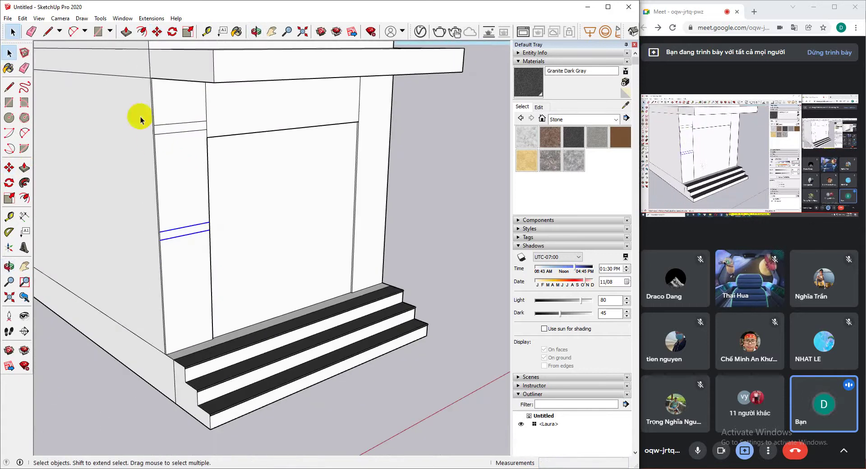
pyautogui.moveTo(125, 97); pyautogui.dragTo(252, 284)
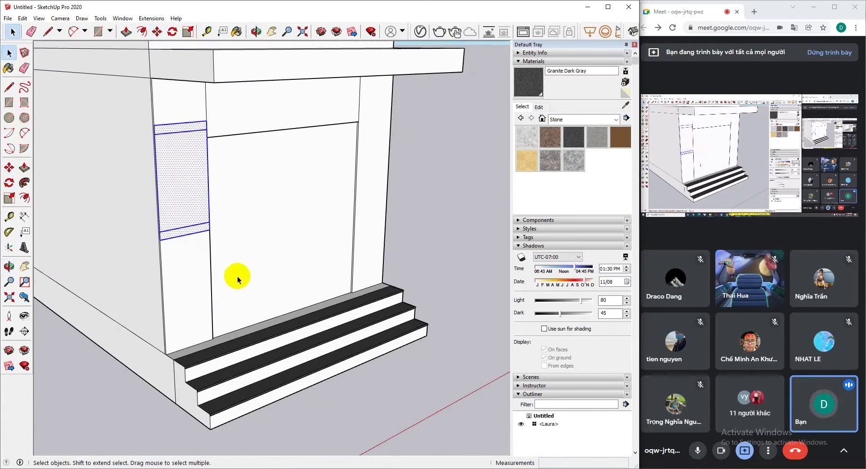
pyautogui.click(488, 169)
pyautogui.scroll(2, 190, 127)
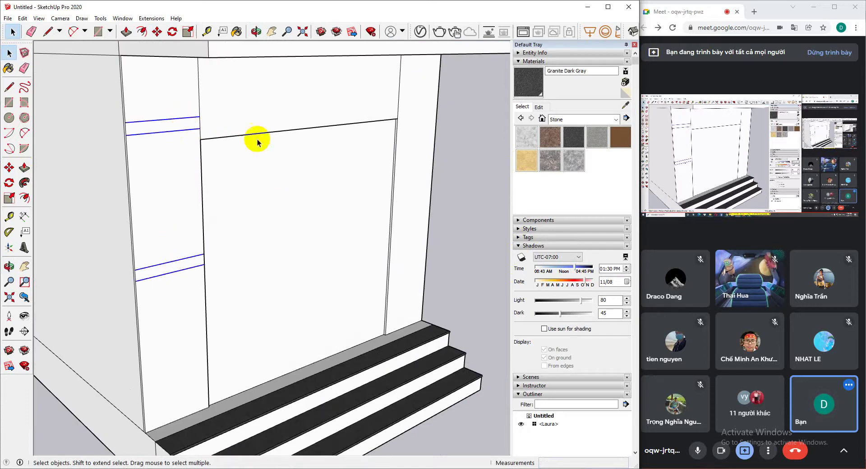
pyautogui.rightClick(348, 35)
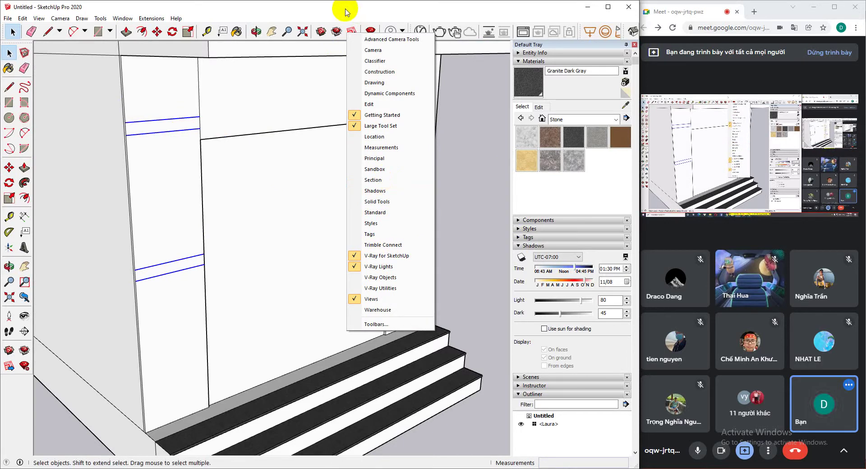
pyautogui.click(231, 9)
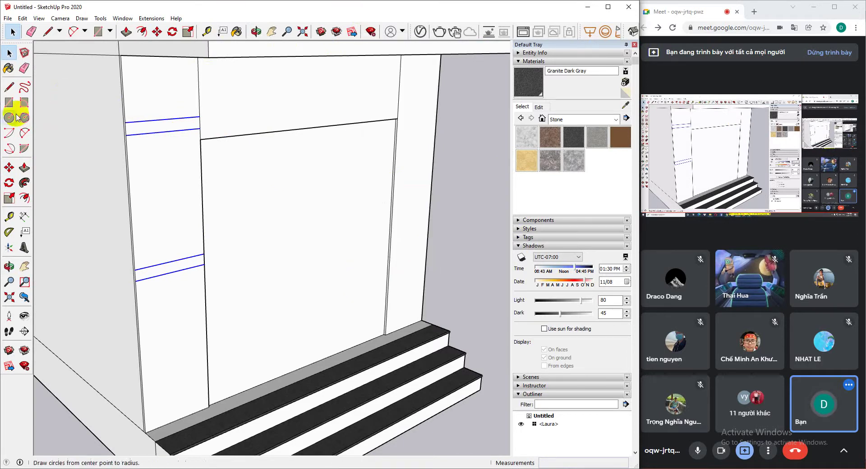
pyautogui.click(9, 170)
pyautogui.scroll(-2, 172, 369)
pyautogui.scroll(2, 160, 415)
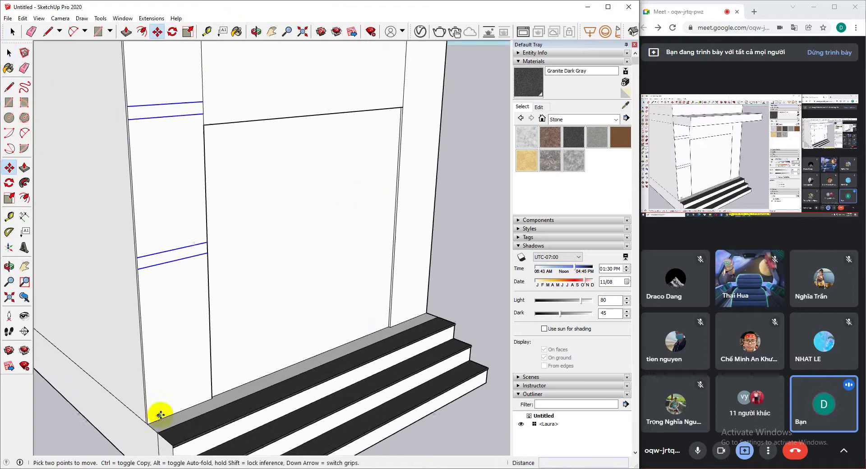
pyautogui.click(149, 424)
pyautogui.press('ctrl')
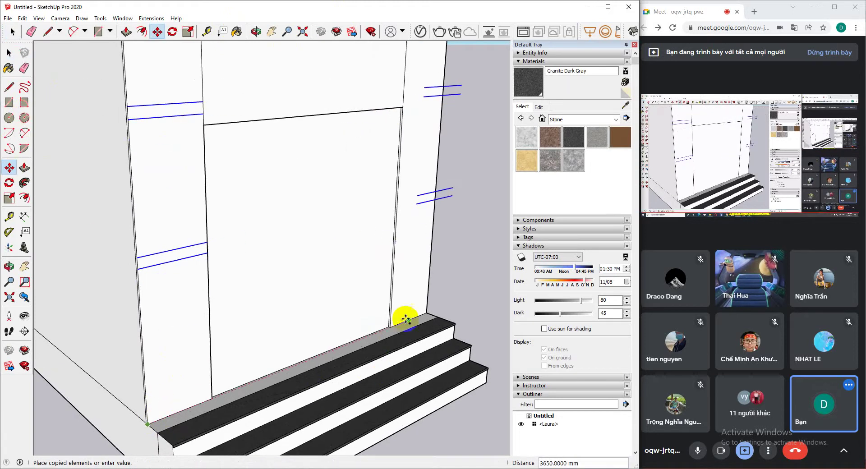
pyautogui.click(390, 327)
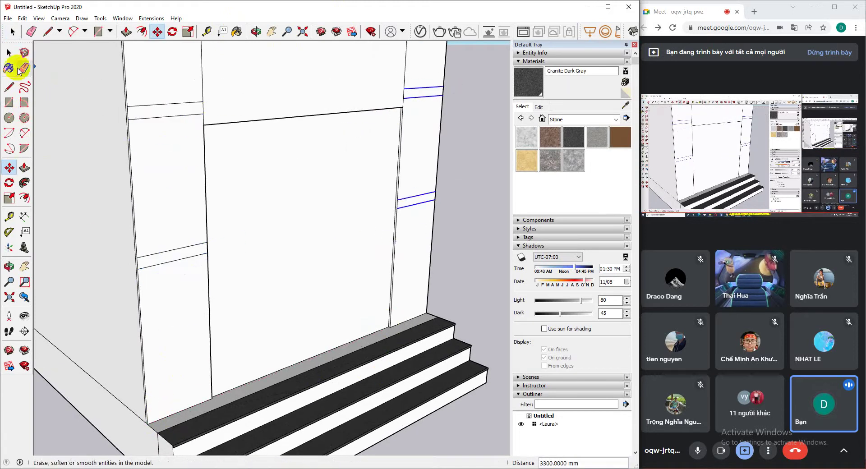
pyautogui.click(9, 53)
# Push the upper and lower narrow bands on the left pilaster inward 25 mm to form grooves
pyautogui.scroll(-3, 442, 242)
pyautogui.moveTo(442, 241); pyautogui.dragTo(407, 261, button='middle')
pyautogui.scroll(1, 264, 201)
pyautogui.scroll(-1, 277, 190)
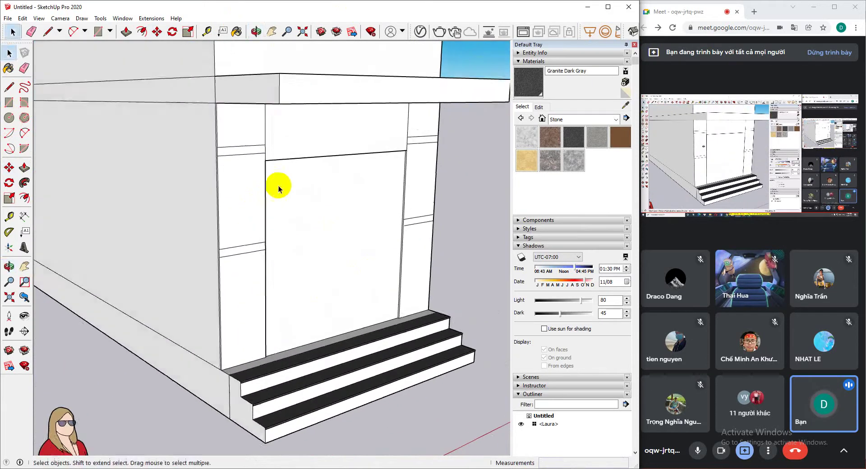
pyautogui.scroll(2, 279, 189)
pyautogui.click(25, 167)
pyautogui.scroll(3, 202, 154)
pyautogui.click(200, 156)
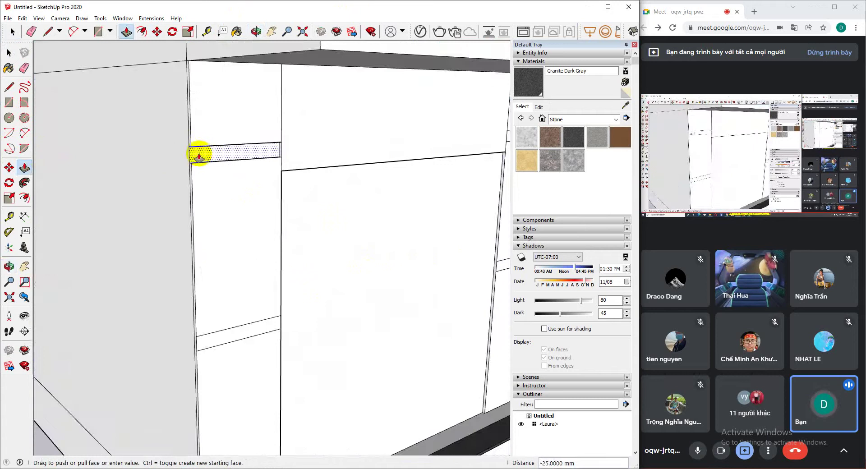
pyautogui.click(196, 155)
pyautogui.keyDown('shift'); pyautogui.moveTo(230, 274); pyautogui.dragTo(226, 202, button='middle'); pyautogui.keyUp('shift')
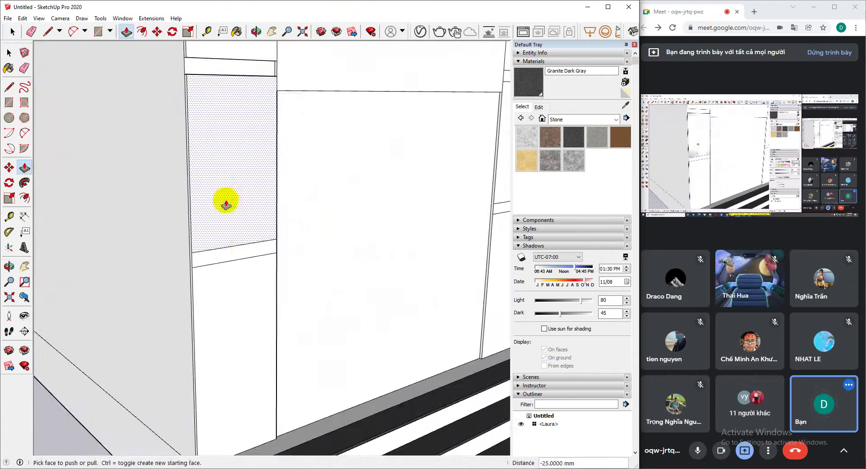
pyautogui.click(216, 257)
pyautogui.click(209, 260)
pyautogui.scroll(-2, 211, 258)
pyautogui.moveTo(311, 248); pyautogui.dragTo(237, 239, button='middle')
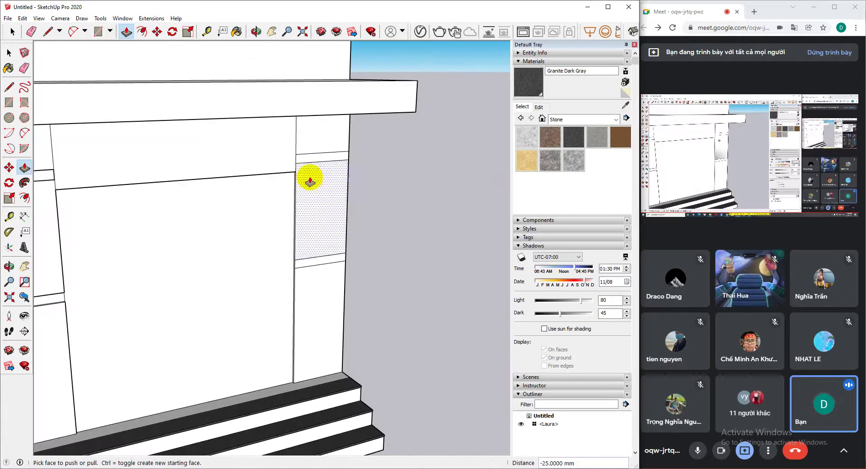
pyautogui.moveTo(311, 179); pyautogui.dragTo(225, 198, button='middle')
pyautogui.scroll(2, 326, 190)
pyautogui.click(346, 167)
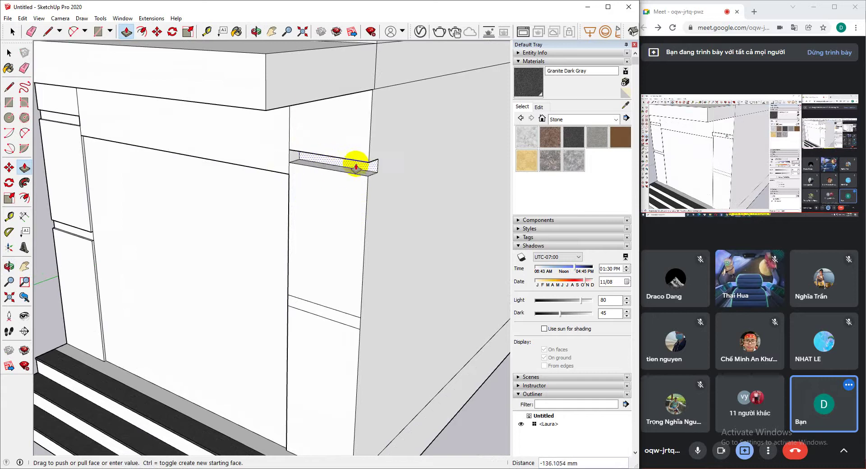
pyautogui.press('Escape')
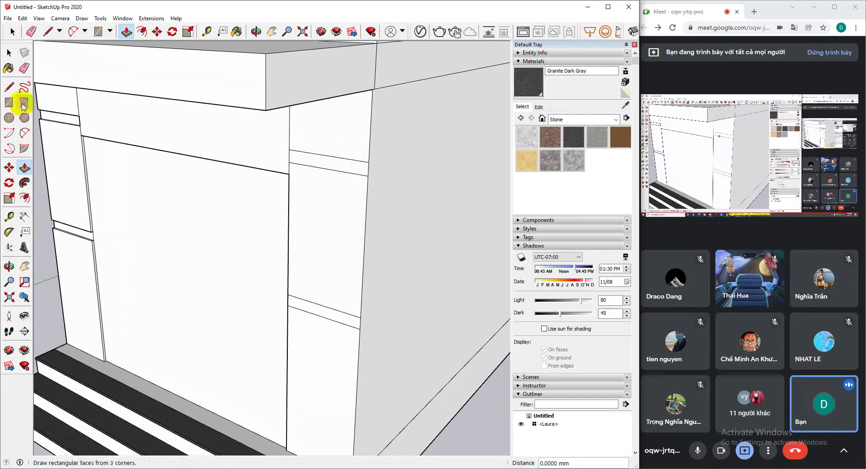
# Examine how the outer edges of both pilasters meet the side walls, from the balcony down to the steps
pyautogui.click(8, 53)
pyautogui.moveTo(385, 204); pyautogui.dragTo(345, 226, button='middle')
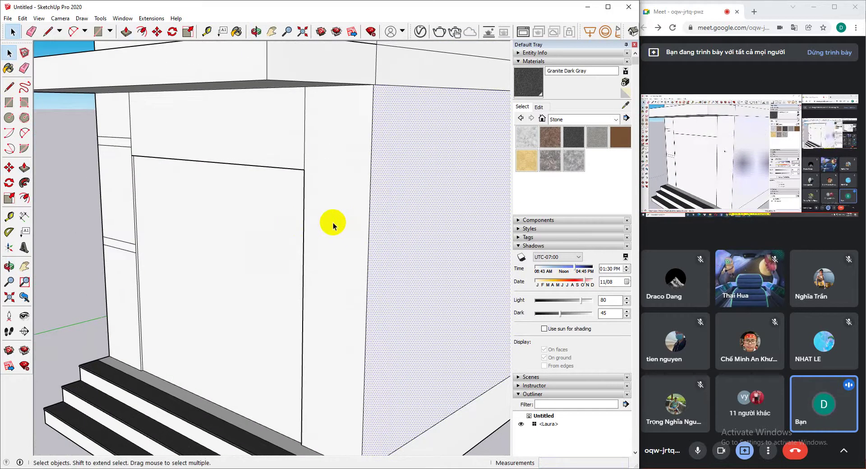
pyautogui.moveTo(348, 249)
pyautogui.mouseDown(button='middle')
pyautogui.moveTo(340, 224)
pyautogui.moveTo(318, 214)
pyautogui.moveTo(373, 226)
pyautogui.mouseUp(button='middle')
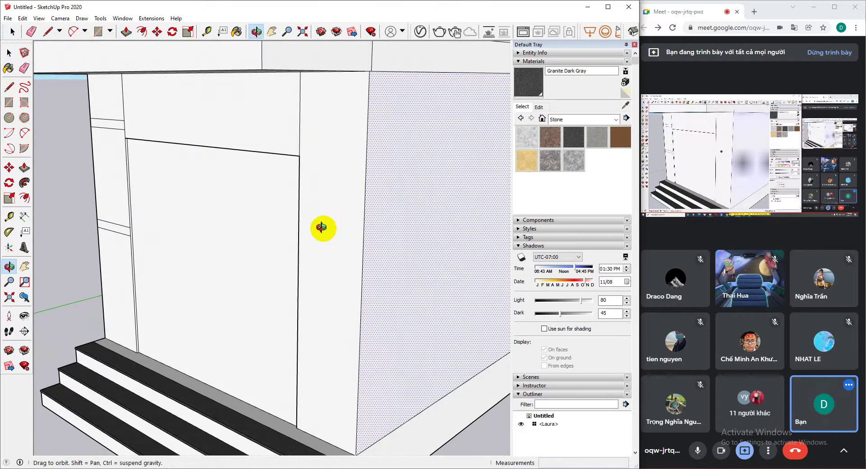
pyautogui.moveTo(199, 210)
pyautogui.mouseDown(button='middle')
pyautogui.moveTo(348, 209)
pyautogui.moveTo(382, 248)
pyautogui.mouseUp(button='middle')
pyautogui.moveTo(292, 180)
pyautogui.mouseDown(button='middle')
pyautogui.moveTo(136, 199)
pyautogui.moveTo(253, 177)
pyautogui.moveTo(156, 195)
pyautogui.moveTo(246, 201)
pyautogui.mouseUp(button='middle')
pyautogui.moveTo(374, 191)
pyautogui.mouseDown(button='middle')
pyautogui.moveTo(383, 242)
pyautogui.moveTo(359, 229)
pyautogui.mouseUp(button='middle')
pyautogui.moveTo(340, 282); pyautogui.dragTo(330, 321, button='middle')
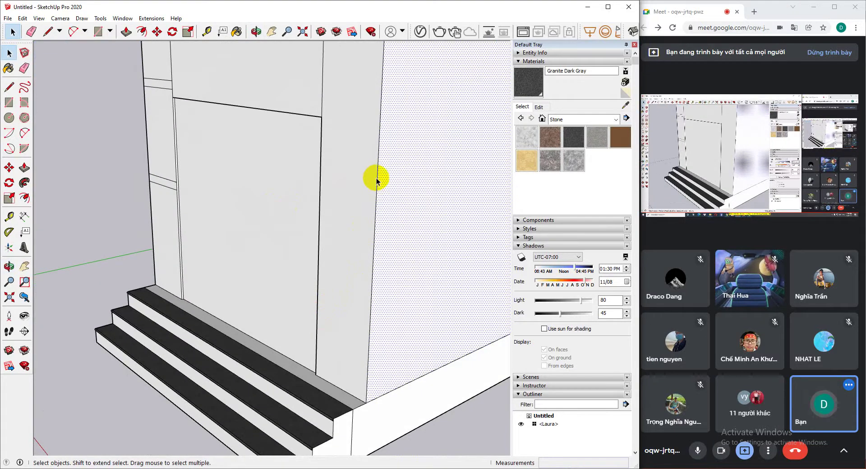
pyautogui.moveTo(166, 204)
pyautogui.mouseDown(button='middle')
pyautogui.moveTo(319, 196)
pyautogui.moveTo(253, 234)
pyautogui.mouseUp(button='middle')
pyautogui.moveTo(50, 239)
pyautogui.mouseDown(button='middle')
pyautogui.moveTo(113, 227)
pyautogui.moveTo(131, 239)
pyautogui.mouseUp(button='middle')
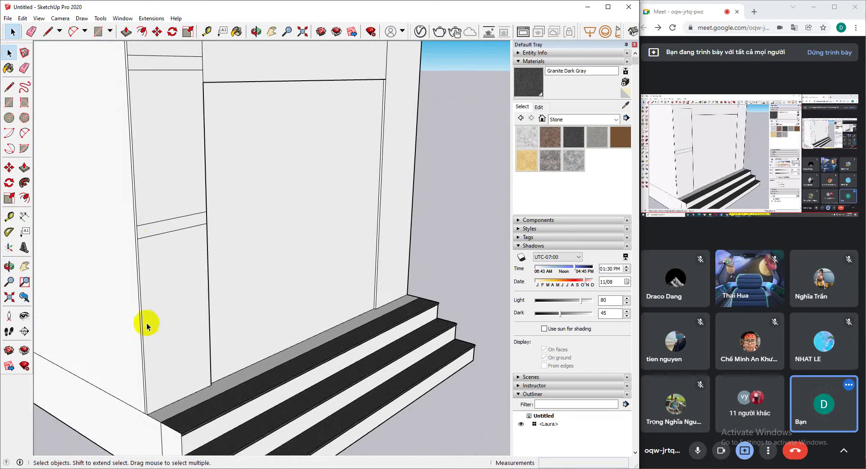
# Draw a 25 mm line across the base of the left pilaster's outer side, at the corner above the steps
pyautogui.scroll(-1, 146, 317)
pyautogui.scroll(2, 144, 317)
pyautogui.moveTo(135, 338); pyautogui.dragTo(169, 274, button='middle')
pyautogui.scroll(2, 199, 235)
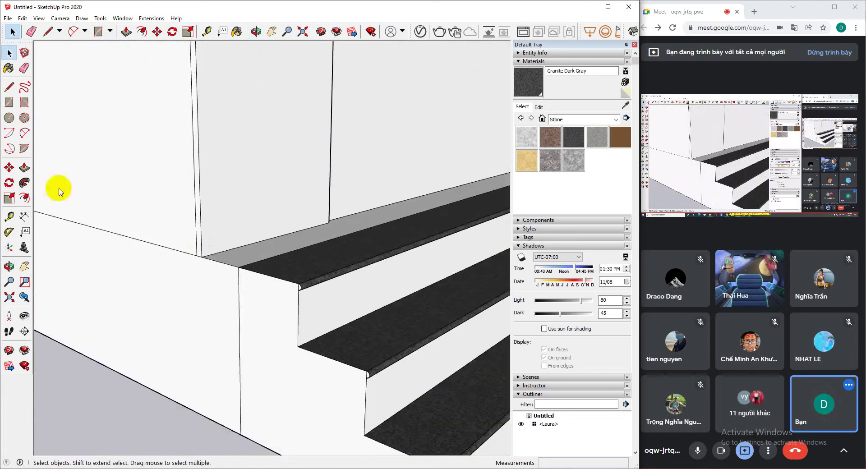
pyautogui.click(9, 87)
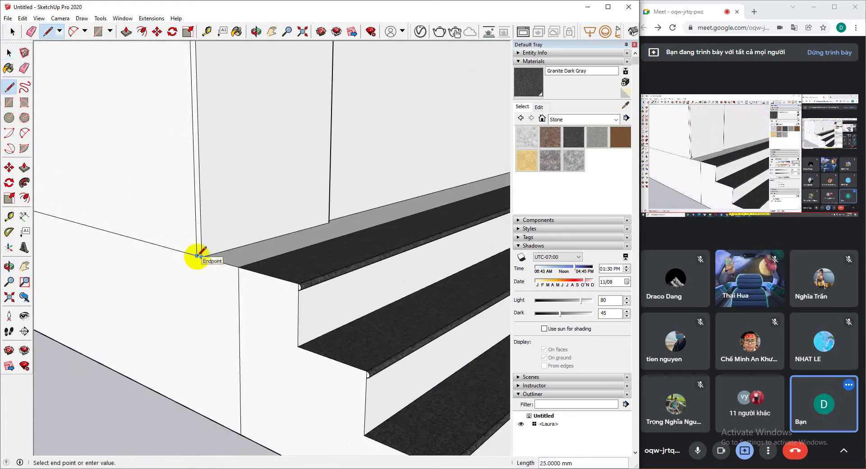
pyautogui.click(194, 258)
pyautogui.click(9, 52)
# Push/Pull the right pilaster's front face to form a narrow side strip separate from the side wall
pyautogui.scroll(-2, 122, 174)
pyautogui.moveTo(351, 198)
pyautogui.mouseDown(button='middle')
pyautogui.moveTo(247, 202)
pyautogui.moveTo(44, 244)
pyautogui.moveTo(91, 188)
pyautogui.moveTo(187, 215)
pyautogui.mouseUp(button='middle')
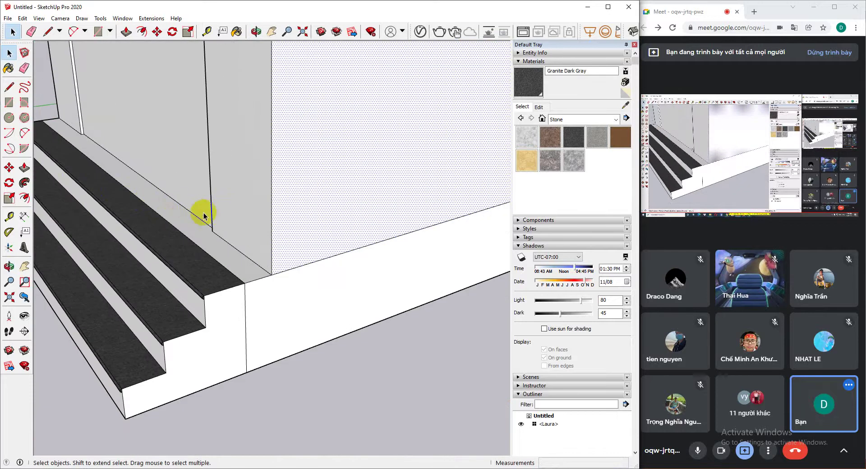
pyautogui.click(24, 168)
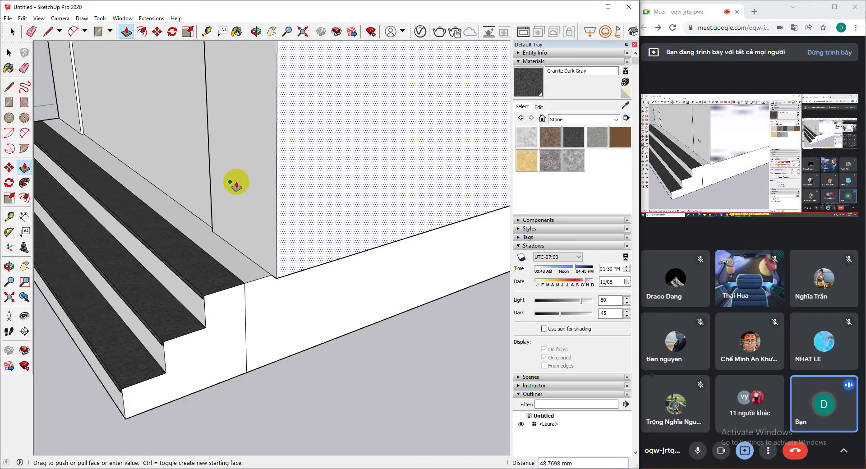
pyautogui.moveTo(224, 184)
pyautogui.mouseDown()
pyautogui.moveTo(240, 189)
pyautogui.moveTo(238, 174)
pyautogui.moveTo(196, 184)
pyautogui.moveTo(216, 181)
pyautogui.mouseUp()
pyautogui.click(12, 31)
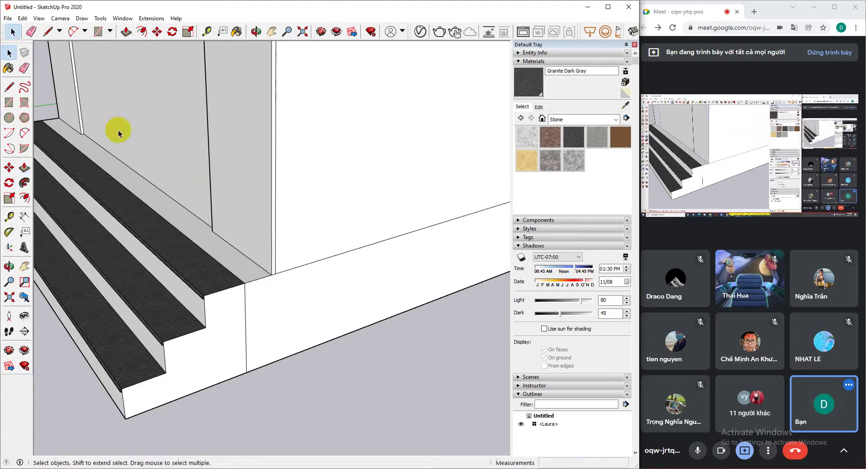
# Copy the four horizontal band lines from the left pilaster across the doorway onto the right pilaster
pyautogui.moveTo(119, 133); pyautogui.dragTo(328, 211, button='middle')
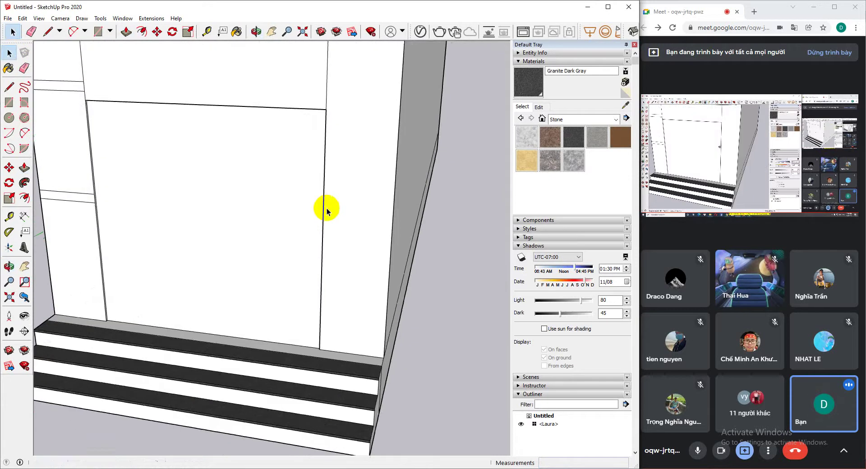
pyautogui.moveTo(205, 174); pyautogui.dragTo(248, 170, button='middle')
pyautogui.scroll(-1, 206, 135)
pyautogui.moveTo(163, 58); pyautogui.dragTo(266, 85)
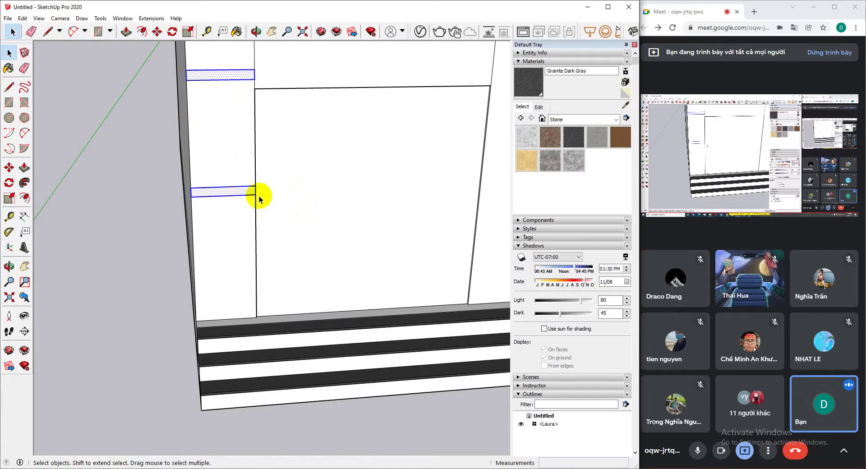
pyautogui.click(166, 93)
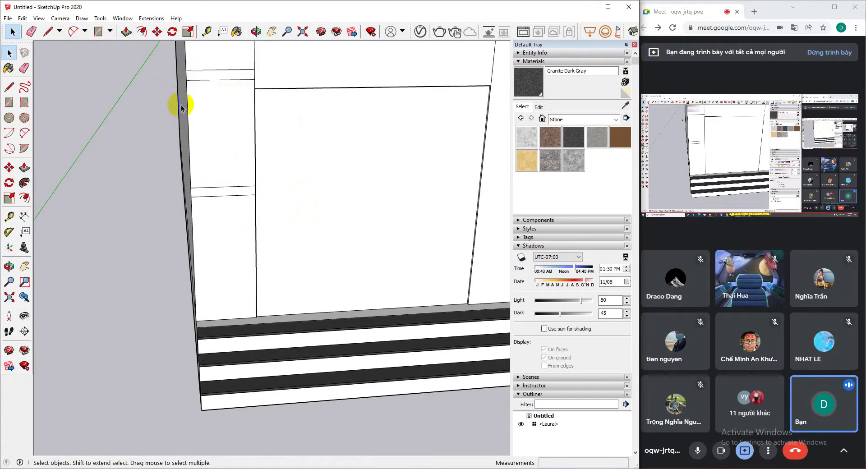
pyautogui.moveTo(178, 103); pyautogui.dragTo(178, 63, button='middle')
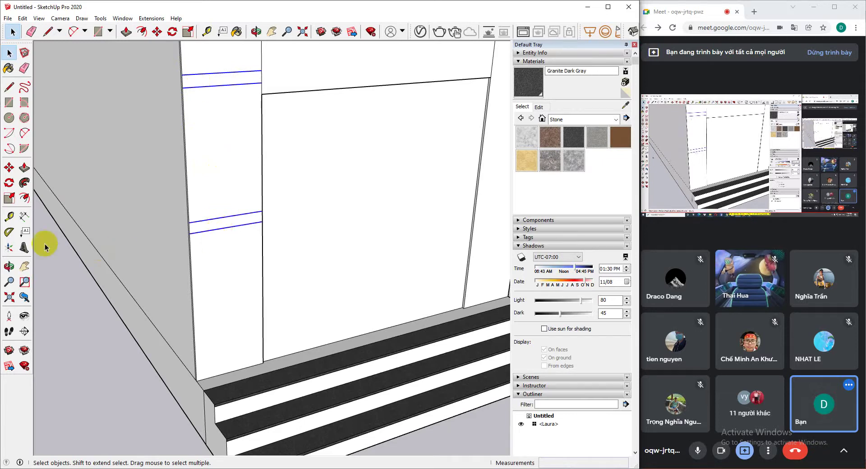
pyautogui.click(9, 168)
pyautogui.scroll(5, 195, 379)
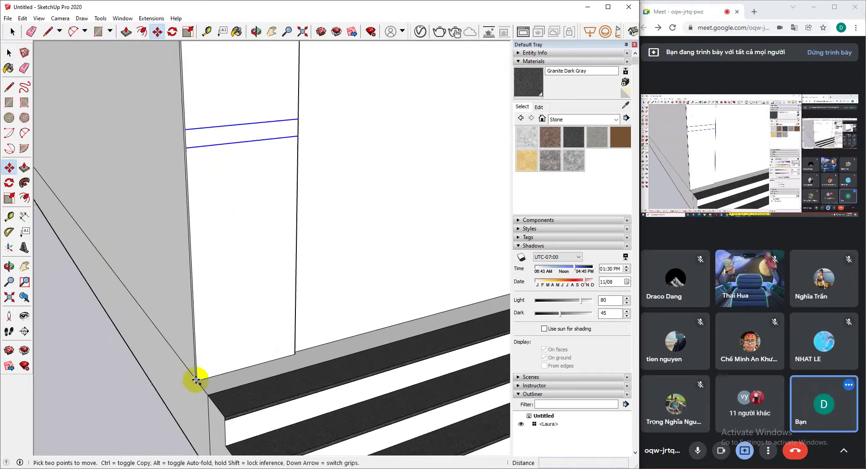
pyautogui.press('ctrl')
pyautogui.click(197, 378)
pyautogui.scroll(-4, 252, 376)
pyautogui.scroll(-3, 251, 375)
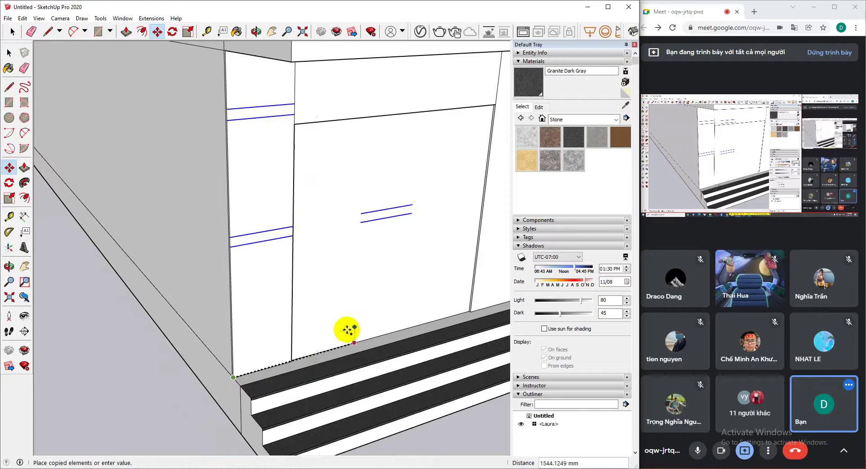
pyautogui.keyDown('shift'); pyautogui.moveTo(440, 318); pyautogui.dragTo(261, 327, button='middle'); pyautogui.keyUp('shift')
pyautogui.scroll(5, 272, 334)
pyautogui.click(277, 325)
pyautogui.scroll(-3, 273, 334)
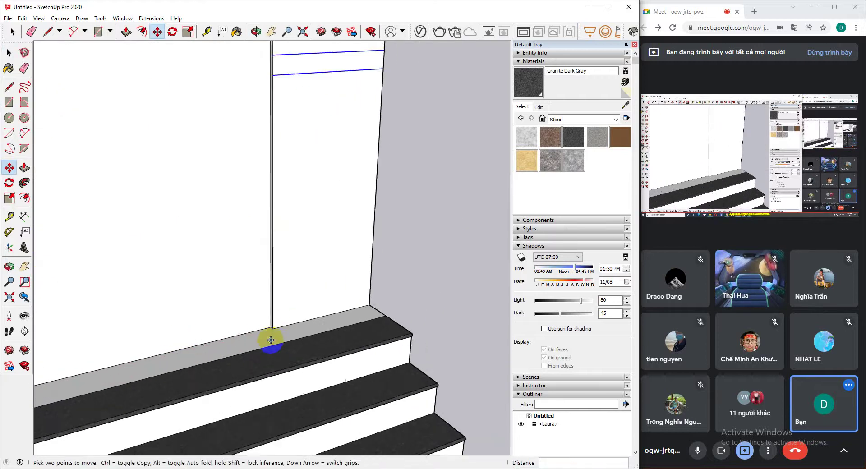
# Push both narrow bands on the left pilaster and the upper band on the right pilaster inward 25 mm as grooves
pyautogui.click(9, 52)
pyautogui.scroll(-3, 433, 219)
pyautogui.moveTo(287, 199)
pyautogui.mouseDown(button='middle')
pyautogui.moveTo(252, 209)
pyautogui.moveTo(284, 202)
pyautogui.mouseUp(button='middle')
pyautogui.click(24, 167)
pyautogui.scroll(2, 180, 152)
pyautogui.moveTo(181, 151); pyautogui.dragTo(202, 140, button='middle')
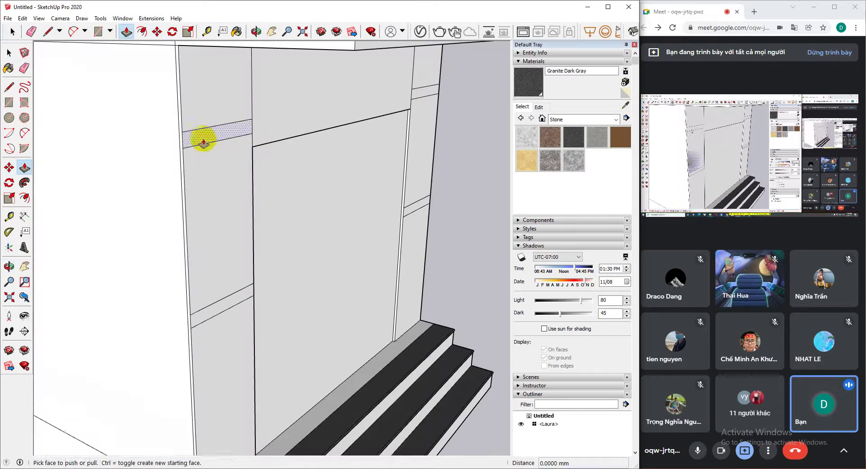
pyautogui.click(201, 139)
pyautogui.write('-25')
pyautogui.press('Return')
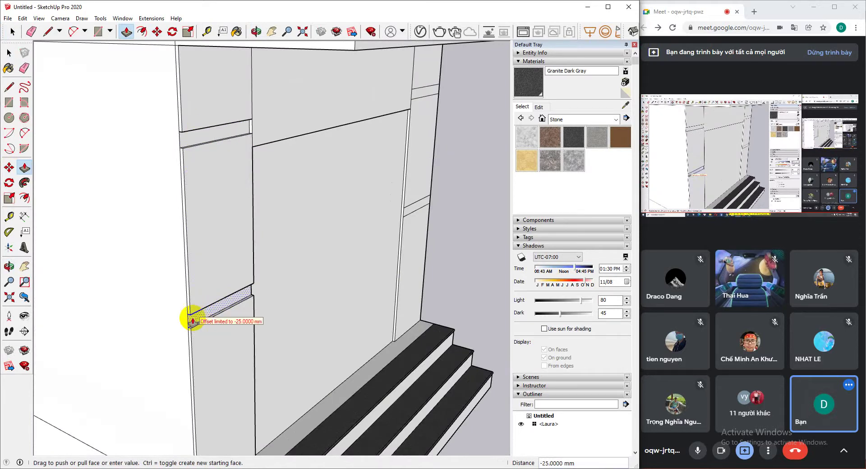
pyautogui.click(191, 320)
pyautogui.moveTo(224, 318); pyautogui.dragTo(213, 305, button='middle')
pyautogui.moveTo(271, 278); pyautogui.dragTo(338, 167, button='middle')
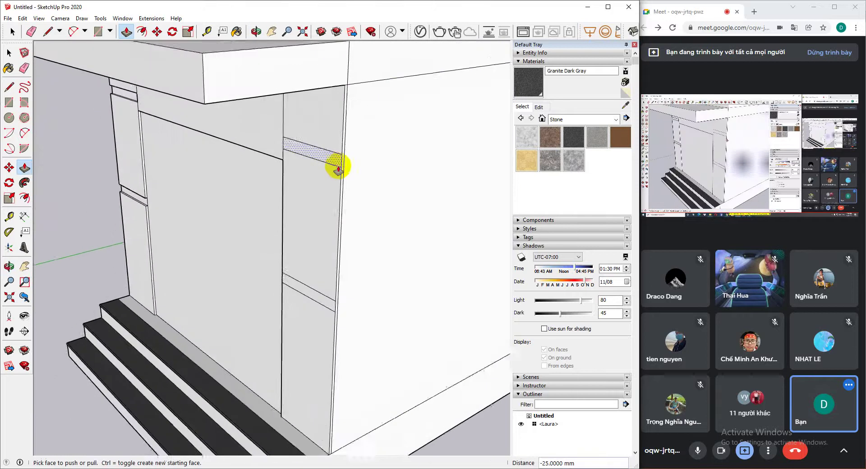
# Try to push the lower narrow band on the right pilaster inward
pyautogui.click(303, 310)
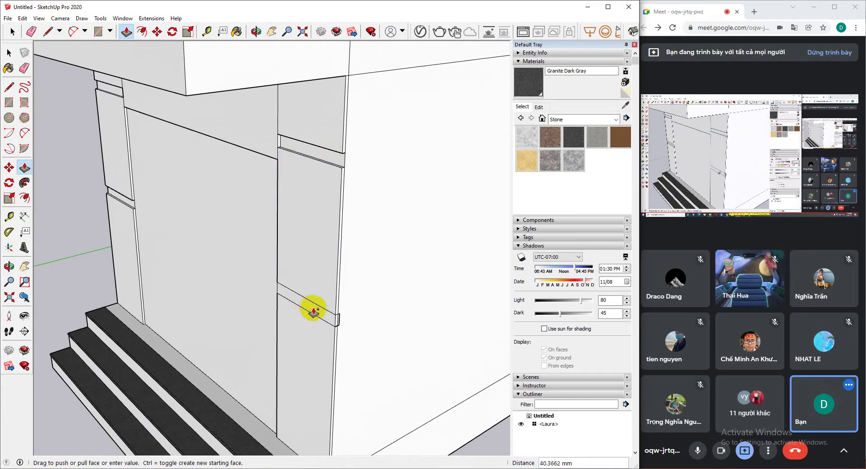
pyautogui.press('Escape')
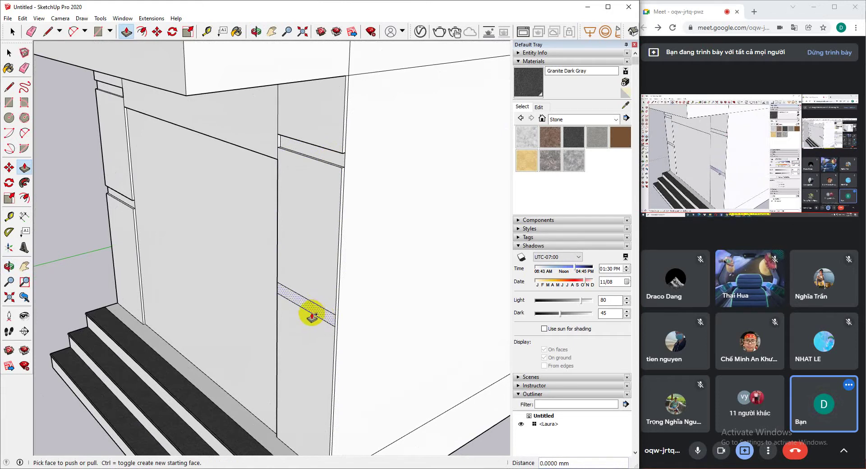
pyautogui.scroll(6, 310, 308)
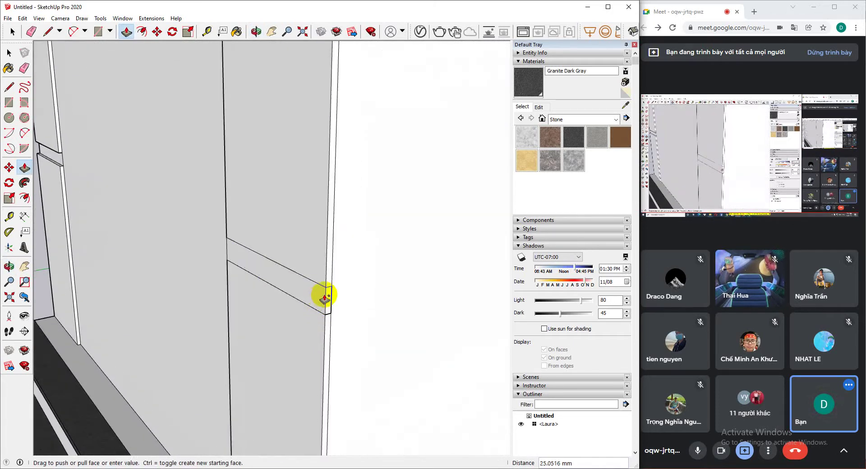
pyautogui.click(324, 293)
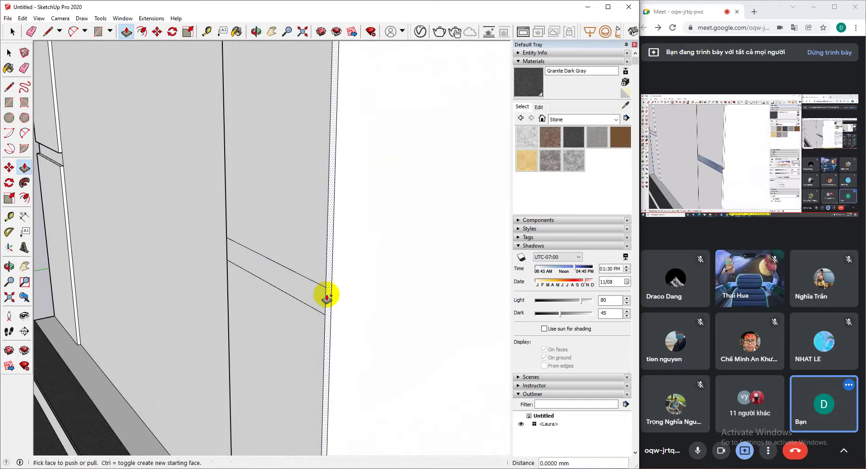
pyautogui.scroll(5, 247, 270)
pyautogui.moveTo(367, 261); pyautogui.dragTo(276, 196, button='middle')
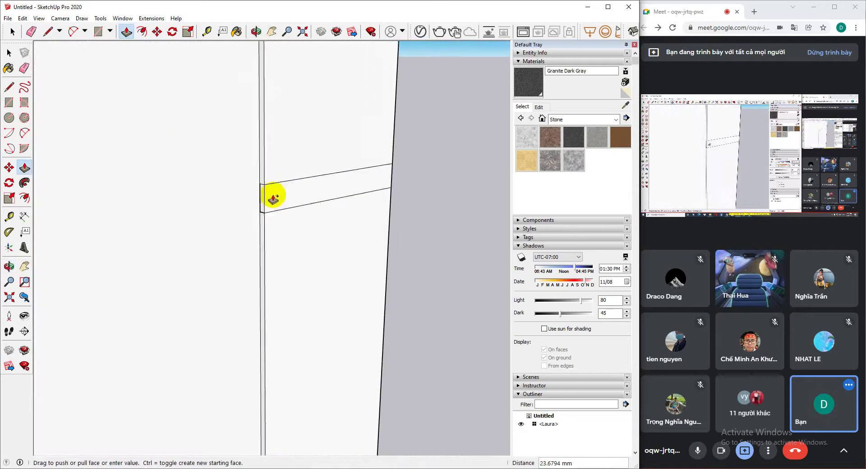
# Try to open up the lower narrow band on the right pilaster by deleting its face
pyautogui.press('space')
pyautogui.click(330, 193)
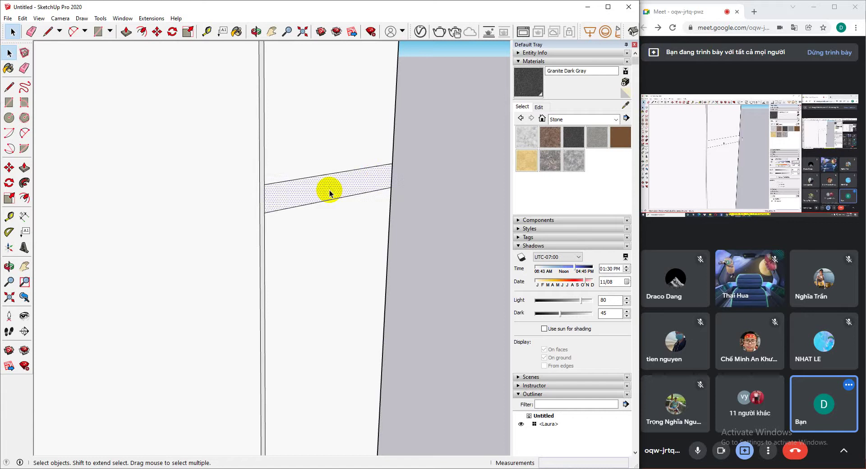
pyautogui.press('Delete')
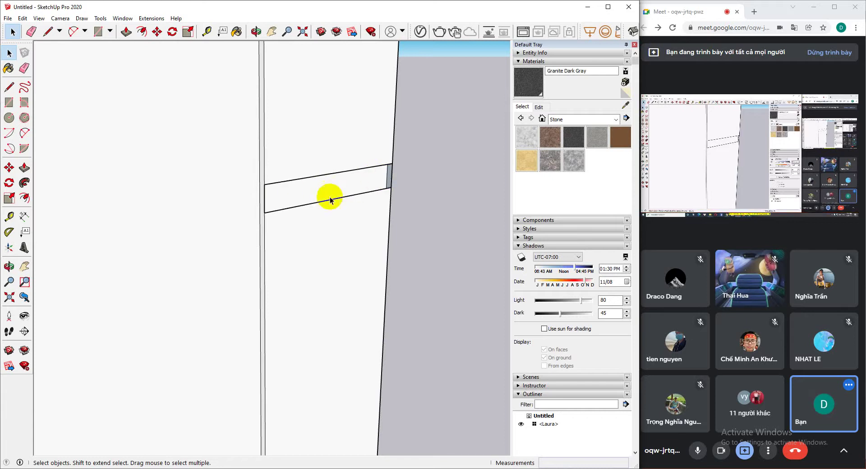
pyautogui.moveTo(330, 200); pyautogui.dragTo(280, 260, button='middle')
# Push the lower narrow band on the right pilaster inward 25 mm to form a groove
pyautogui.click(24, 167)
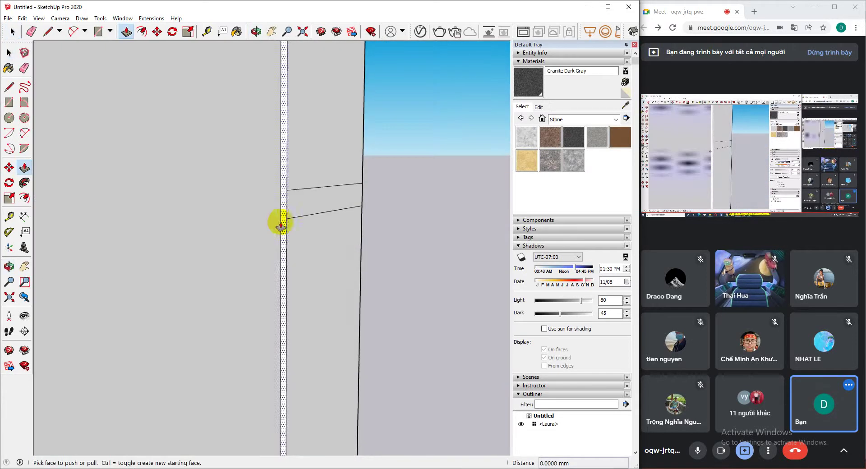
pyautogui.click(301, 208)
pyautogui.click(283, 213)
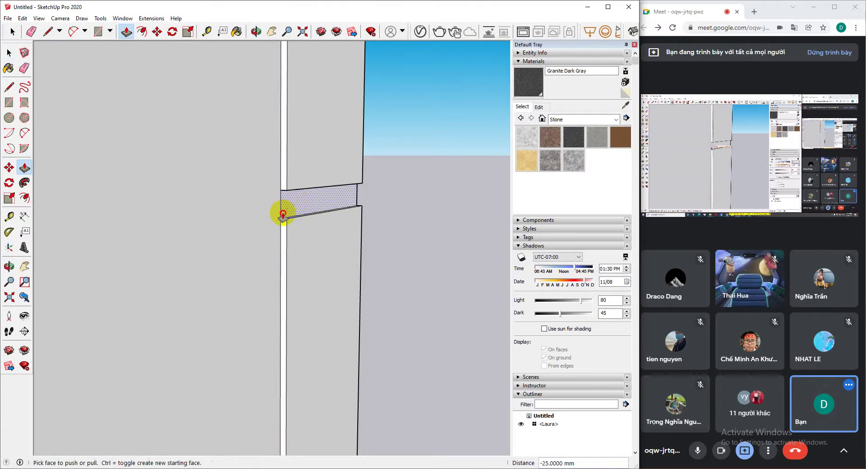
pyautogui.moveTo(312, 210); pyautogui.dragTo(384, 171, button='middle')
pyautogui.click(9, 53)
# Paint the three raised sections of the right pilaster and the panel above the doorway with Granite Dark Gray
pyautogui.scroll(-4, 313, 226)
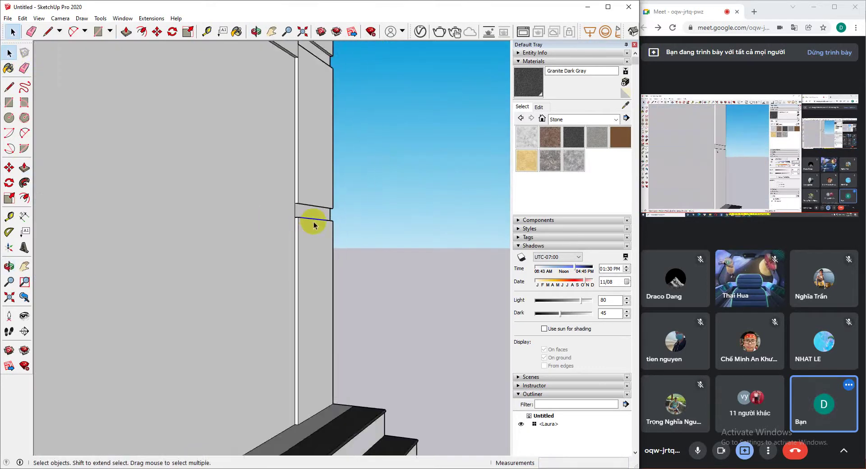
pyautogui.moveTo(313, 226); pyautogui.dragTo(271, 301, button='middle')
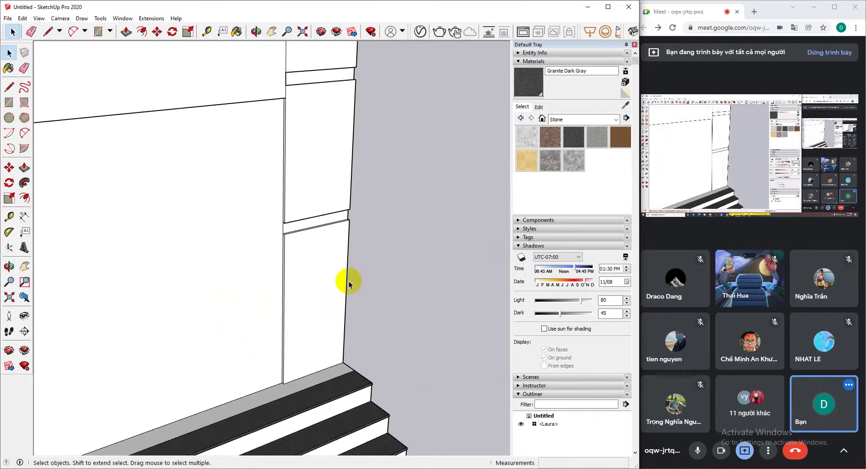
pyautogui.scroll(-3, 260, 261)
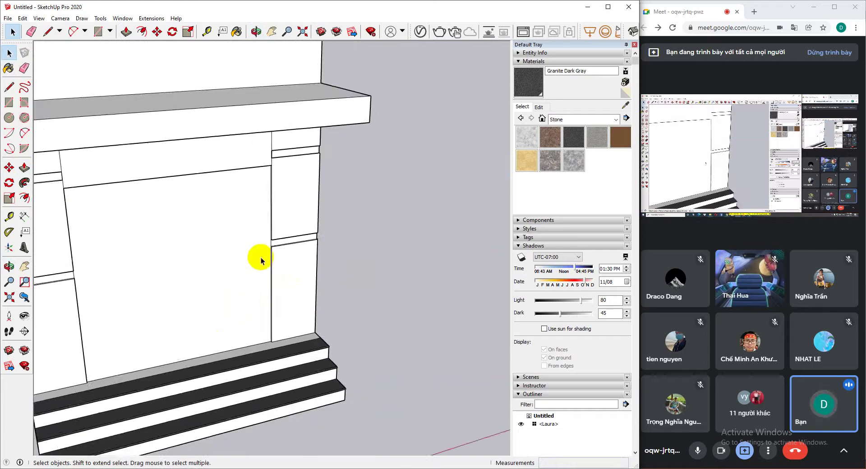
pyautogui.scroll(-3, 260, 261)
pyautogui.moveTo(261, 260); pyautogui.dragTo(178, 245, button='middle')
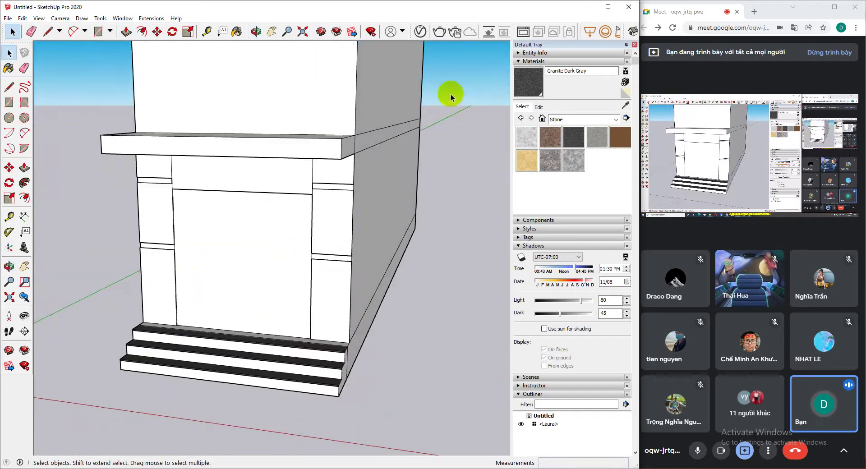
pyautogui.click(574, 137)
pyautogui.click(336, 291)
pyautogui.click(338, 226)
pyautogui.click(338, 171)
pyautogui.click(181, 175)
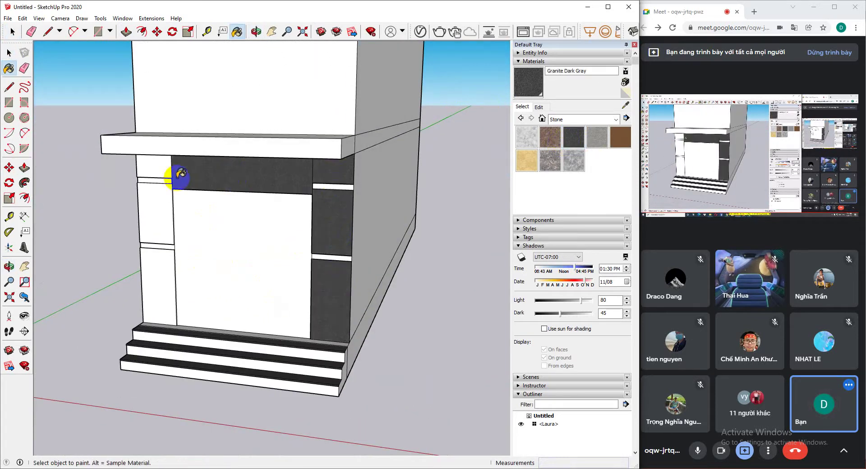
# Paint the three raised sections of the left pilaster with Granite Dark Gray
pyautogui.click(153, 171)
pyautogui.click(153, 212)
pyautogui.click(154, 289)
pyautogui.moveTo(192, 314); pyautogui.dragTo(150, 232, button='middle')
pyautogui.click(11, 55)
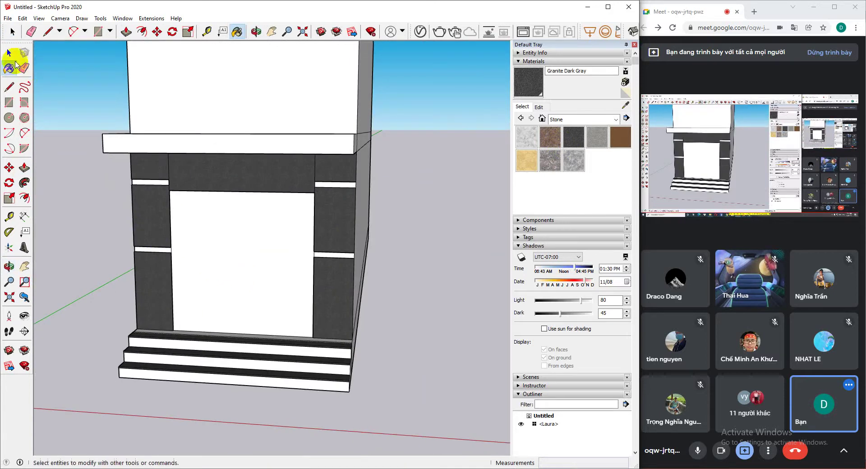
pyautogui.click(412, 185)
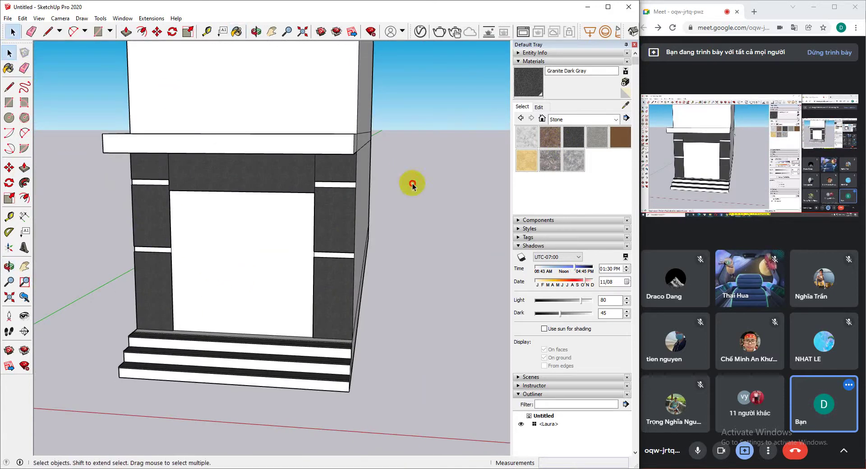
# Paint the four recessed groove bands on the right and left pilasters with Granite Brown
pyautogui.click(549, 144)
pyautogui.scroll(3, 333, 187)
pyautogui.click(342, 182)
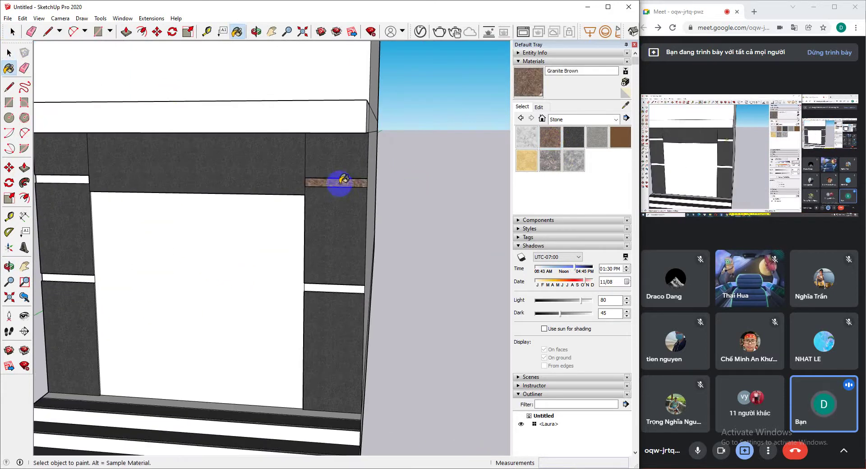
pyautogui.click(330, 291)
pyautogui.moveTo(225, 310); pyautogui.dragTo(261, 303, button='middle')
pyautogui.keyDown('shift'); pyautogui.moveTo(136, 304); pyautogui.dragTo(288, 281, button='middle'); pyautogui.keyUp('shift')
pyautogui.click(232, 158)
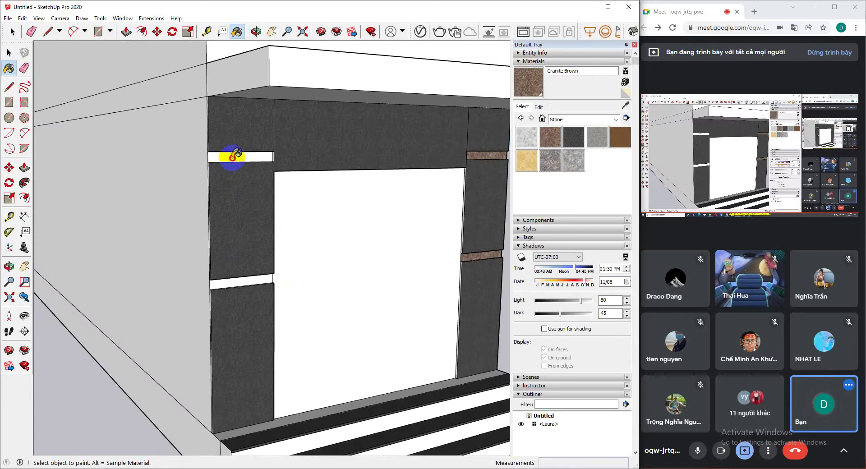
pyautogui.click(232, 156)
pyautogui.click(230, 283)
pyautogui.moveTo(372, 315); pyautogui.dragTo(255, 253, button='middle')
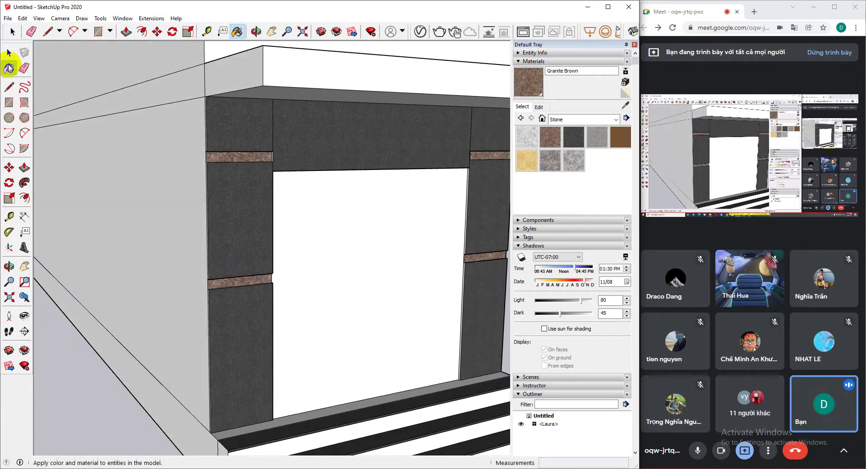
pyautogui.click(9, 52)
pyautogui.moveTo(176, 212); pyautogui.dragTo(286, 329, button='middle')
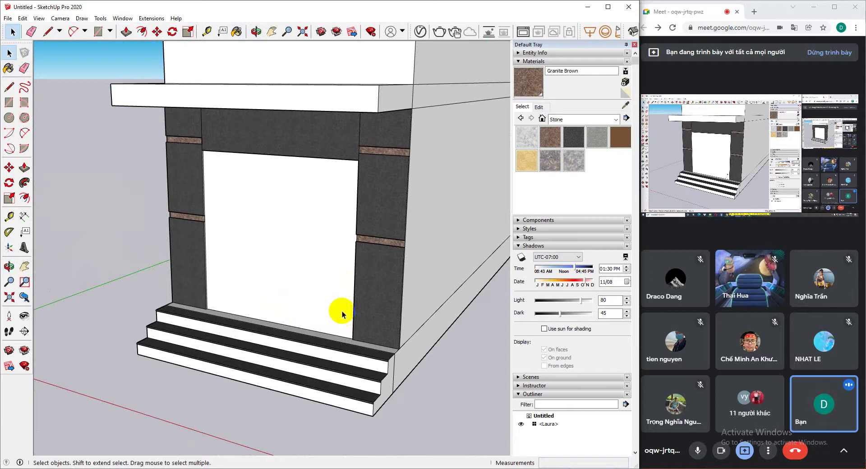
pyautogui.moveTo(341, 311); pyautogui.dragTo(228, 223, button='middle')
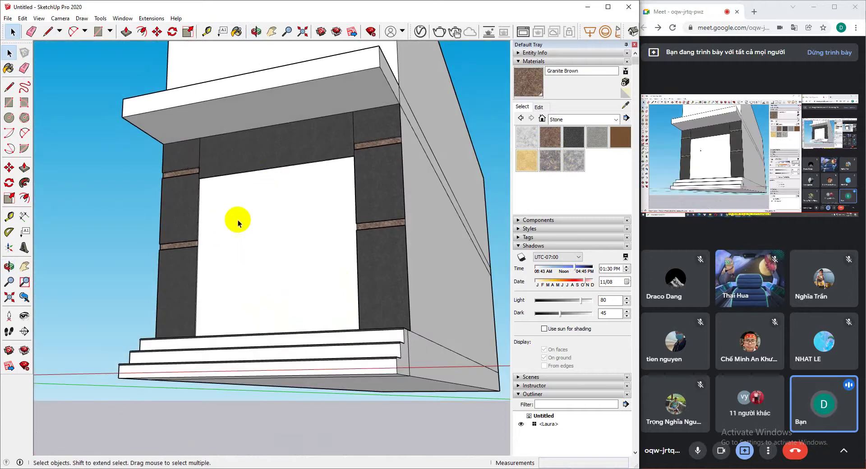
pyautogui.moveTo(230, 283); pyautogui.dragTo(170, 290, button='middle')
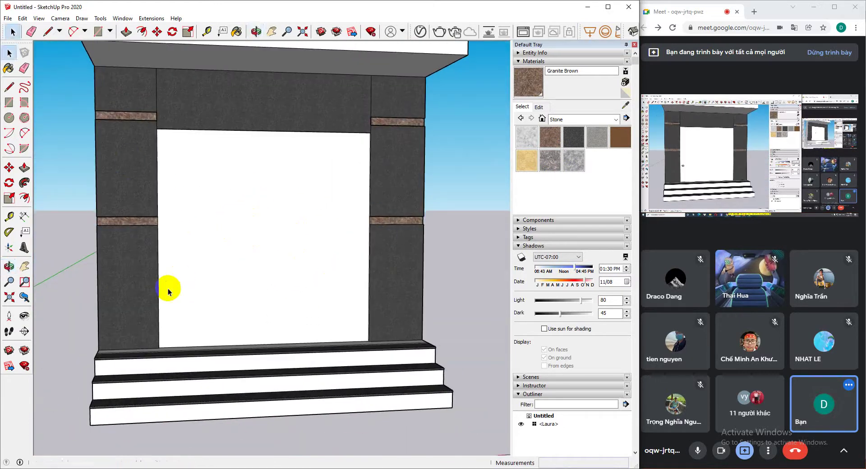
pyautogui.moveTo(71, 212); pyautogui.dragTo(169, 302, button='middle')
pyautogui.scroll(2, 170, 313)
pyautogui.scroll(2, 211, 310)
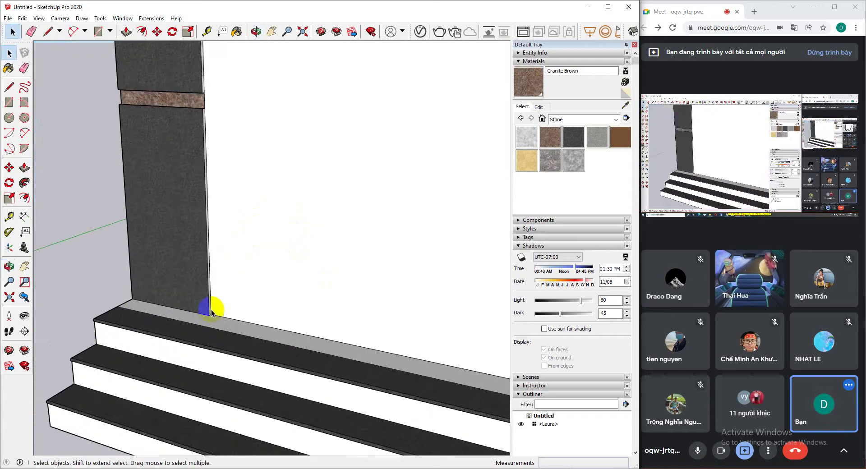
pyautogui.click(212, 308)
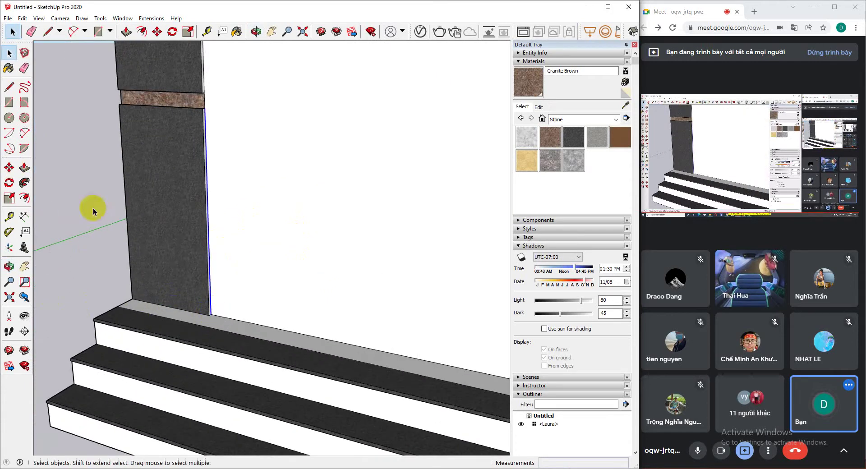
pyautogui.scroll(-1, 255, 213)
pyautogui.scroll(-3, 240, 176)
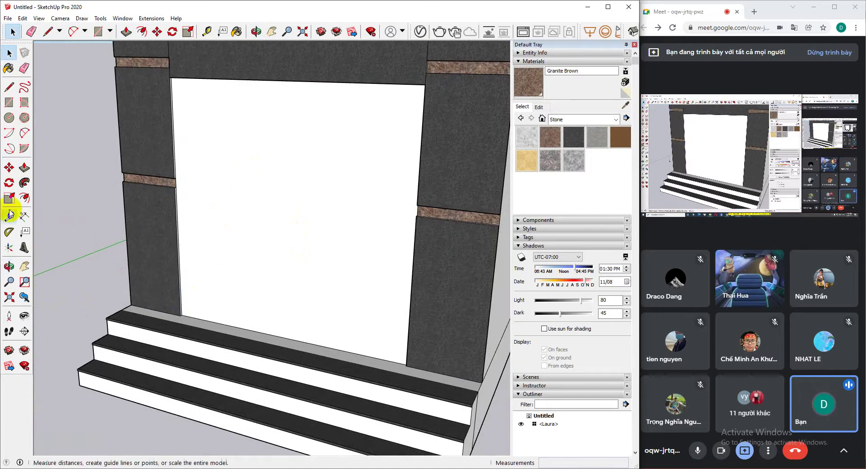
# Draw a vertical line from the threshold to the top of the doorway, 600 mm in from the left pilaster
pyautogui.click(9, 86)
pyautogui.scroll(2, 197, 308)
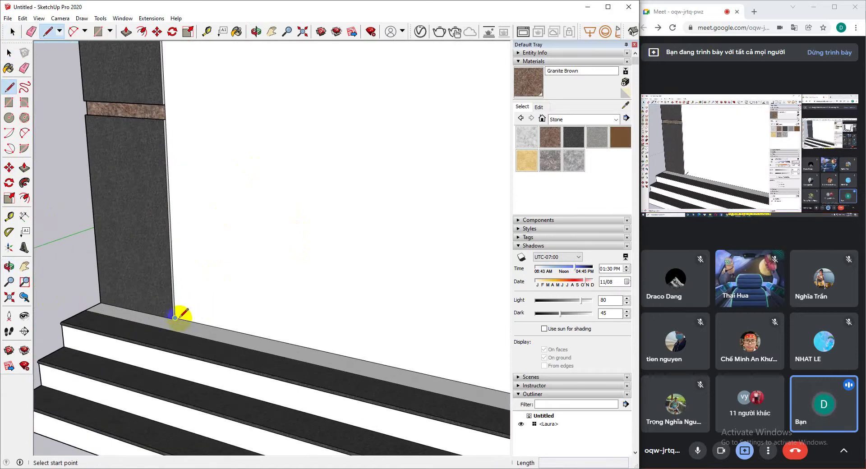
pyautogui.click(175, 318)
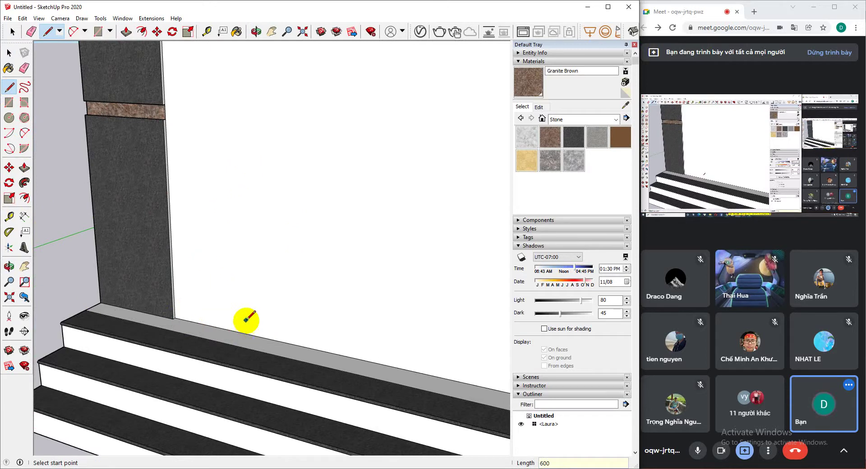
pyautogui.scroll(-3, 244, 334)
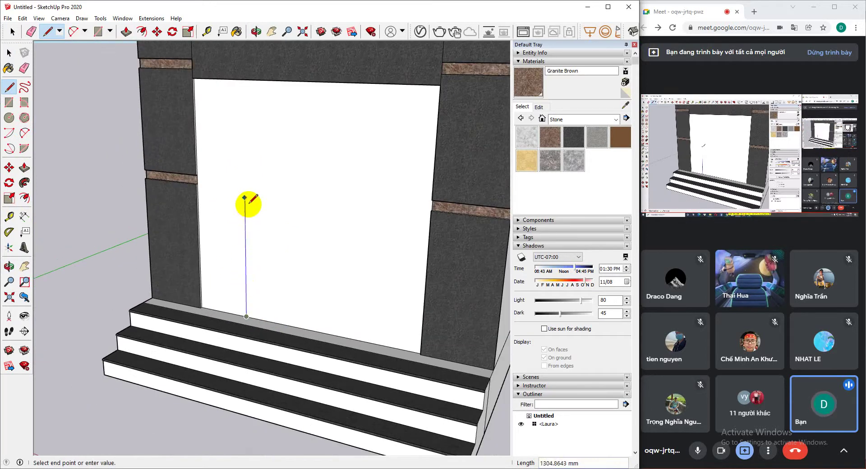
pyautogui.scroll(1, 251, 194)
pyautogui.scroll(-2, 245, 119)
pyautogui.scroll(5, 238, 135)
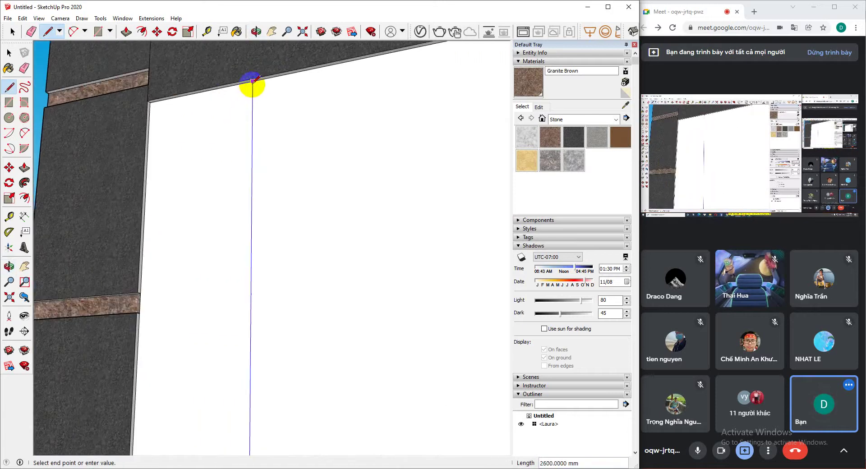
pyautogui.scroll(2, 253, 80)
pyautogui.click(255, 78)
pyautogui.scroll(-2, 251, 155)
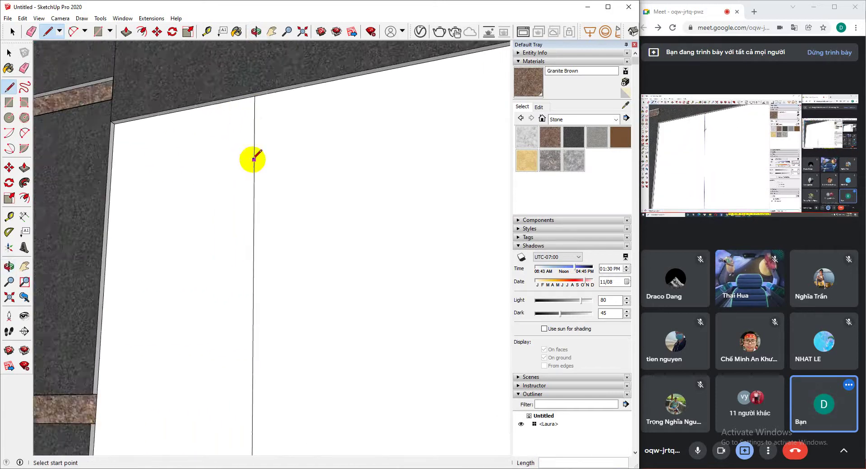
pyautogui.scroll(-2, 241, 187)
pyautogui.click(9, 53)
# Draw a second vertical line from the threshold to the top of the doorway, 600 mm in from the right pilaster
pyautogui.scroll(2, 222, 270)
pyautogui.scroll(-4, 223, 270)
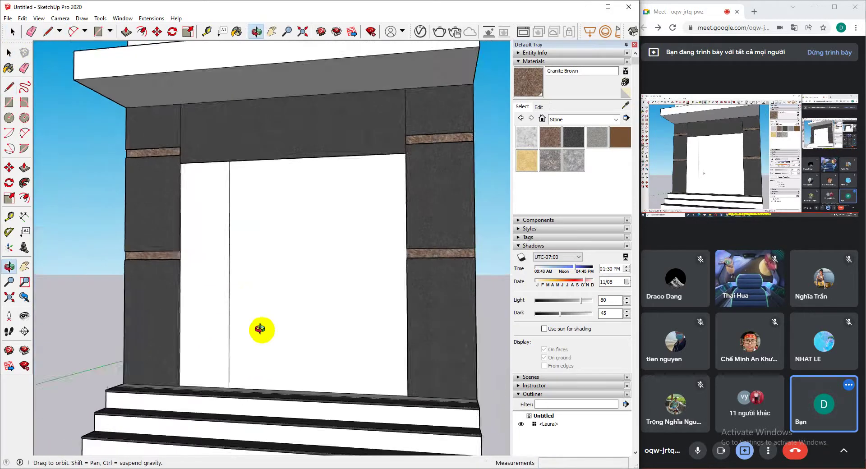
pyautogui.moveTo(257, 329); pyautogui.dragTo(346, 354, button='middle')
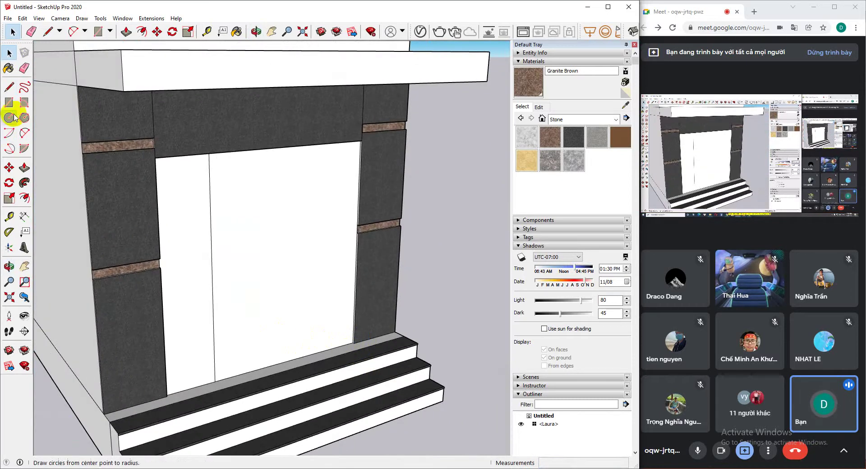
pyautogui.click(9, 87)
pyautogui.scroll(5, 344, 341)
pyautogui.click(363, 343)
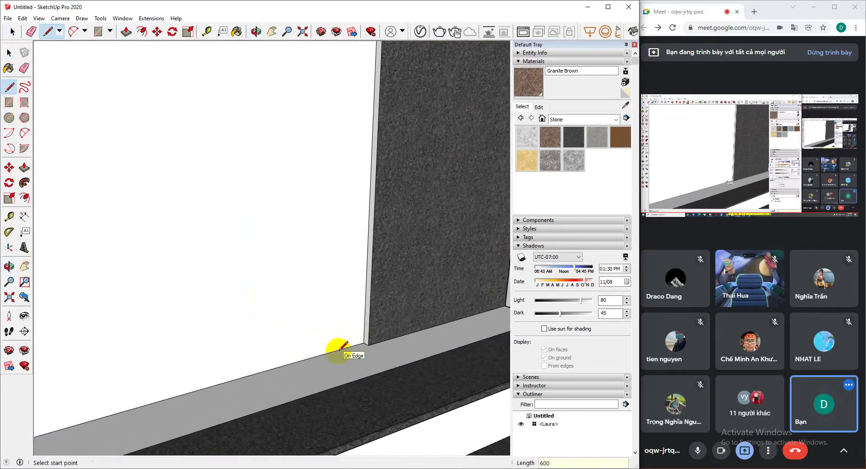
pyautogui.scroll(-1, 247, 358)
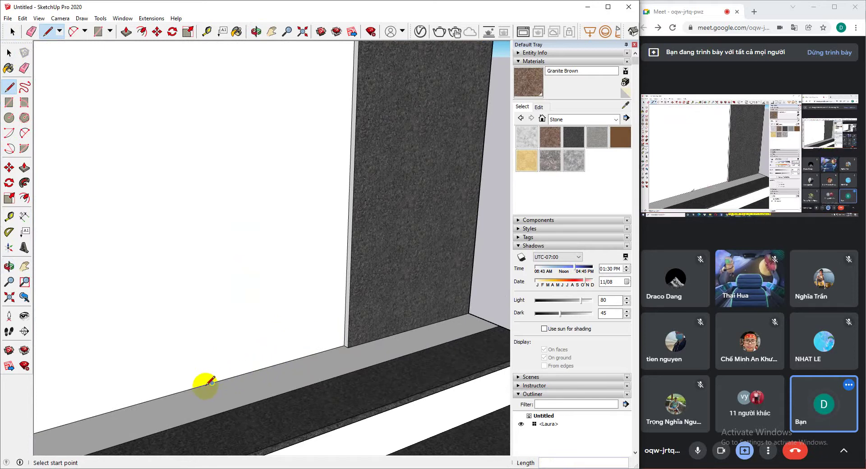
pyautogui.scroll(-5, 209, 345)
pyautogui.moveTo(209, 163)
pyautogui.keyDown('shift'); pyautogui.mouseDown(button='middle')
pyautogui.moveTo(209, 284)
pyautogui.moveTo(245, 216)
pyautogui.mouseUp(button='middle'); pyautogui.keyUp('shift')
pyautogui.scroll(3, 230, 180)
pyautogui.scroll(1, 224, 154)
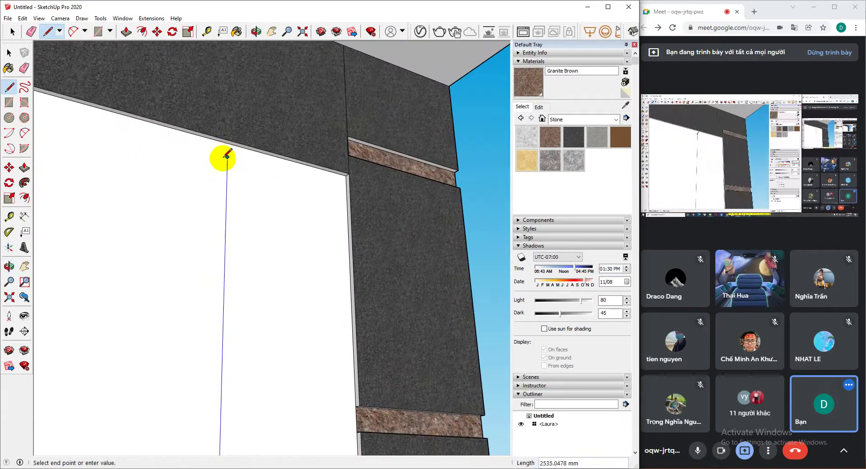
pyautogui.click(229, 143)
pyautogui.scroll(-3, 235, 194)
pyautogui.moveTo(236, 199); pyautogui.dragTo(191, 318, button='middle')
pyautogui.click(10, 53)
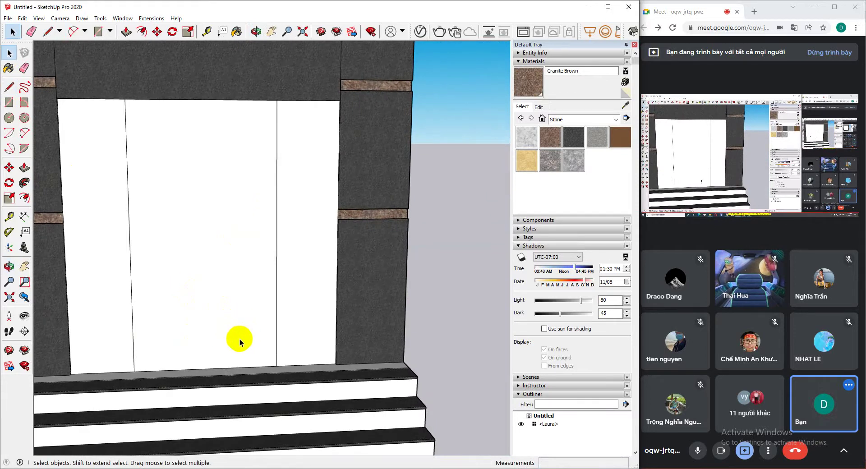
# Undo the two vertical doorway lines and restore them
pyautogui.hotkey('ctrl', 'z')
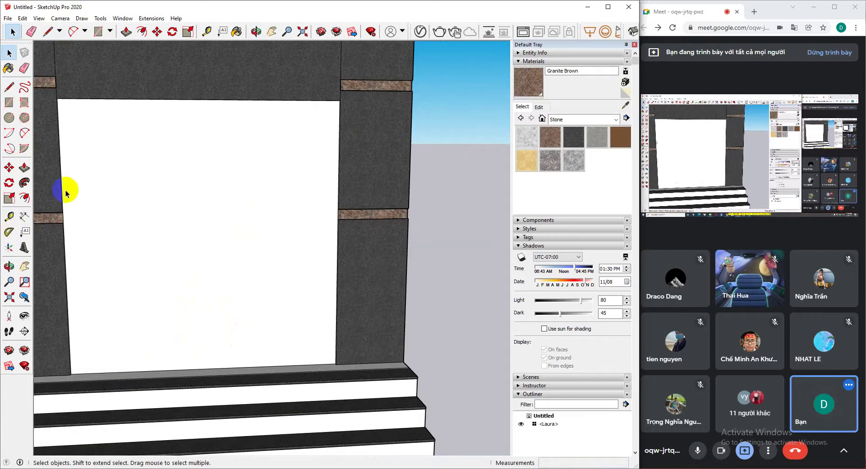
pyautogui.click(22, 18)
pyautogui.click(41, 37)
pyautogui.click(33, 18)
pyautogui.moveTo(24, 18)
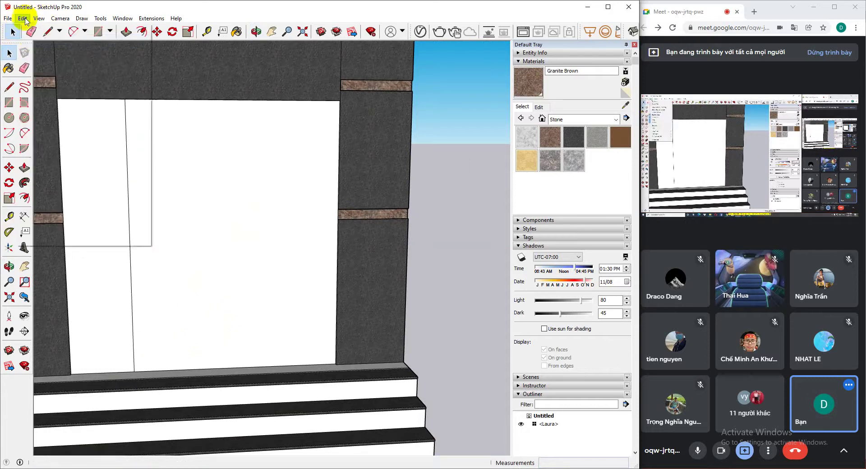
pyautogui.click(41, 39)
pyautogui.click(22, 19)
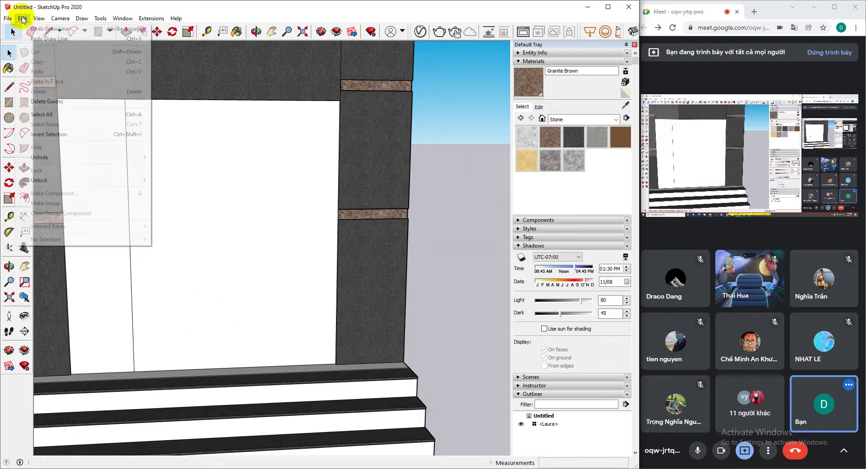
pyautogui.click(41, 36)
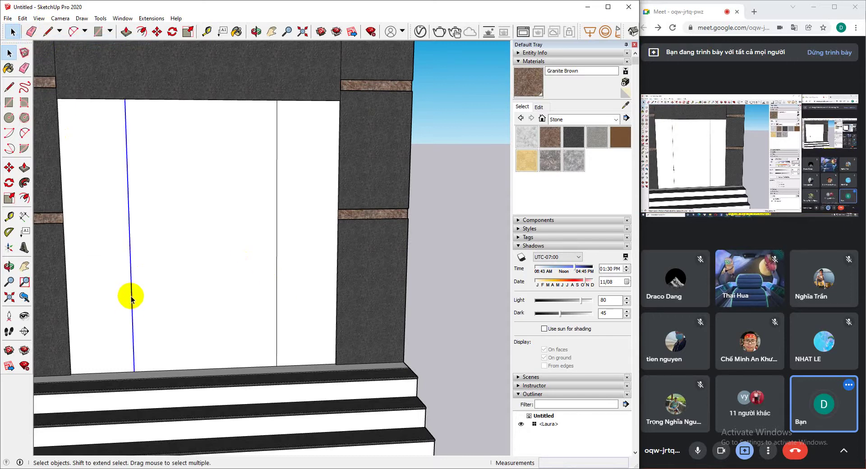
# Move the left vertical doorway line 100 mm toward the left pilaster
pyautogui.click(10, 169)
pyautogui.click(211, 283)
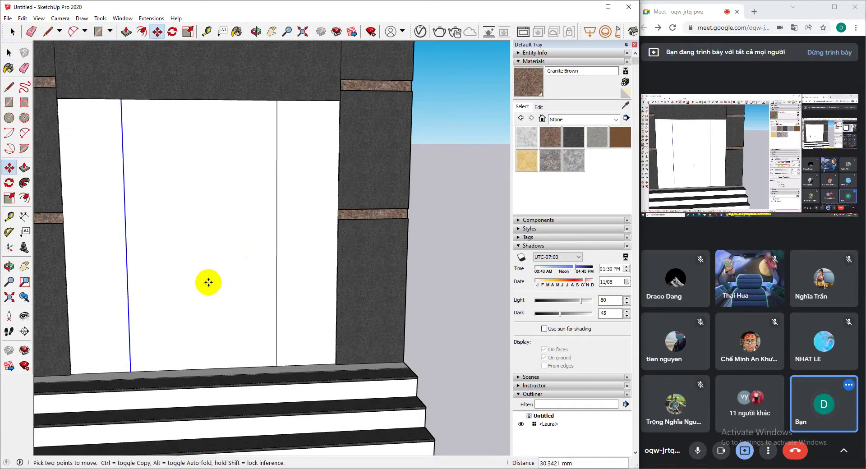
pyautogui.write('1')
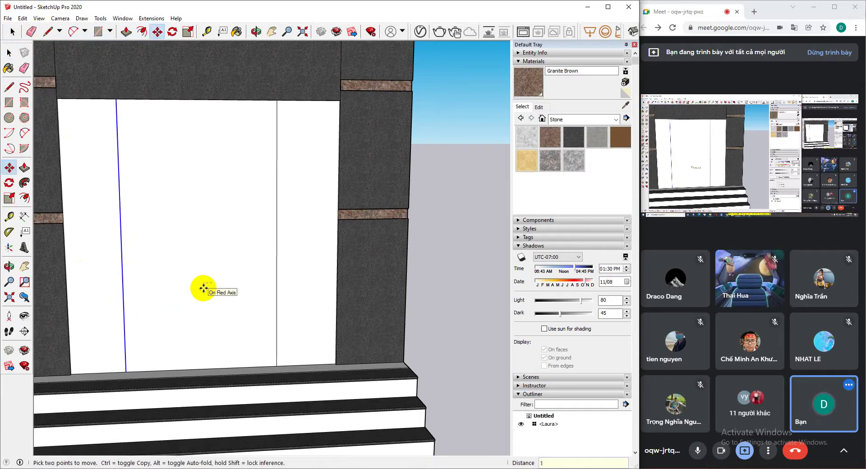
pyautogui.write('00')
pyautogui.click(9, 53)
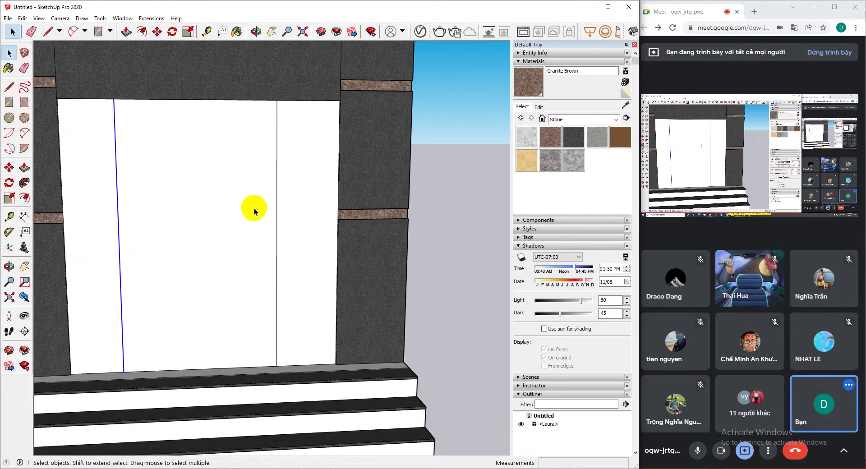
# Move the right vertical doorway line 100 mm toward the right pilaster
pyautogui.click(277, 221)
pyautogui.click(9, 167)
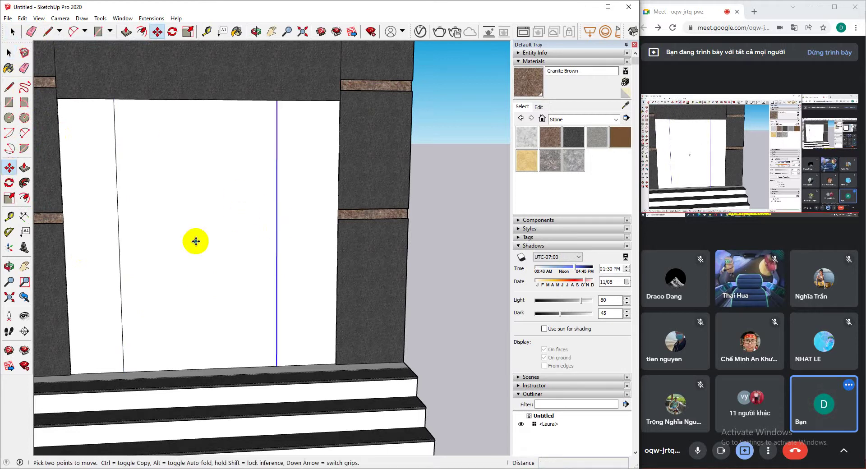
pyautogui.click(198, 240)
pyautogui.write('100')
pyautogui.press('Return')
pyautogui.click(196, 241)
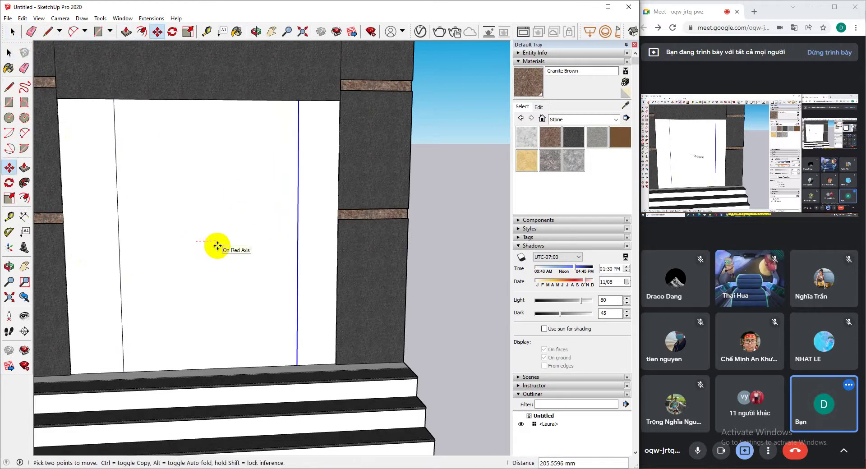
pyautogui.write('100')
pyautogui.press('Return')
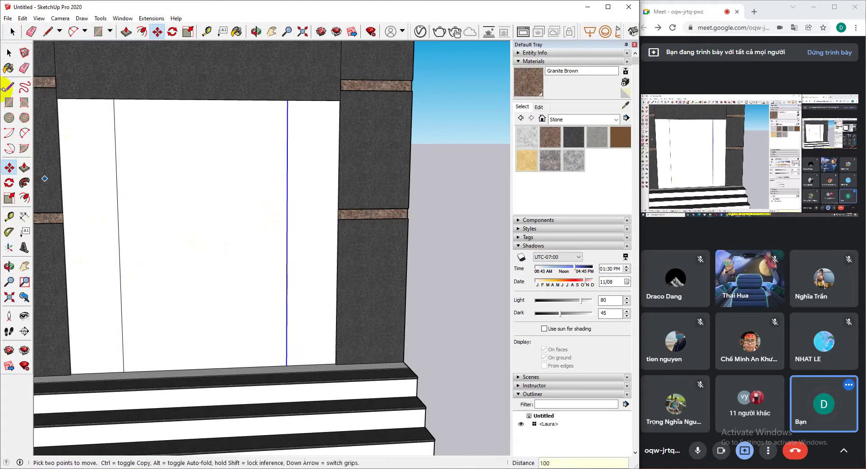
pyautogui.click(9, 53)
# Copy the doorway's top edge between the two vertical lines straight down to mark off a panel above the door
pyautogui.moveTo(202, 183); pyautogui.dragTo(181, 143, button='middle')
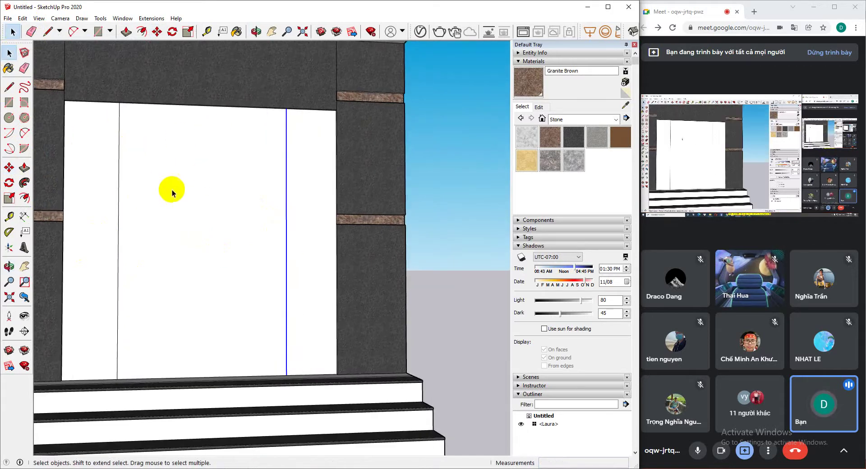
pyautogui.moveTo(172, 193); pyautogui.dragTo(149, 110, button='middle')
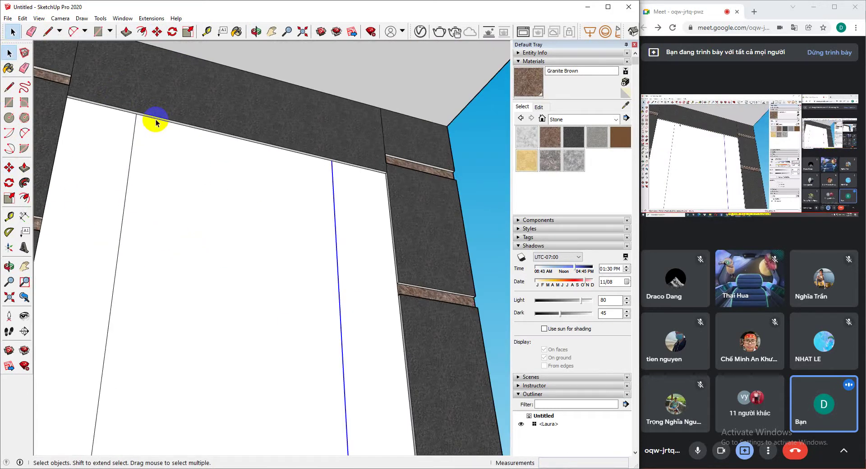
pyautogui.click(9, 167)
pyautogui.click(154, 179)
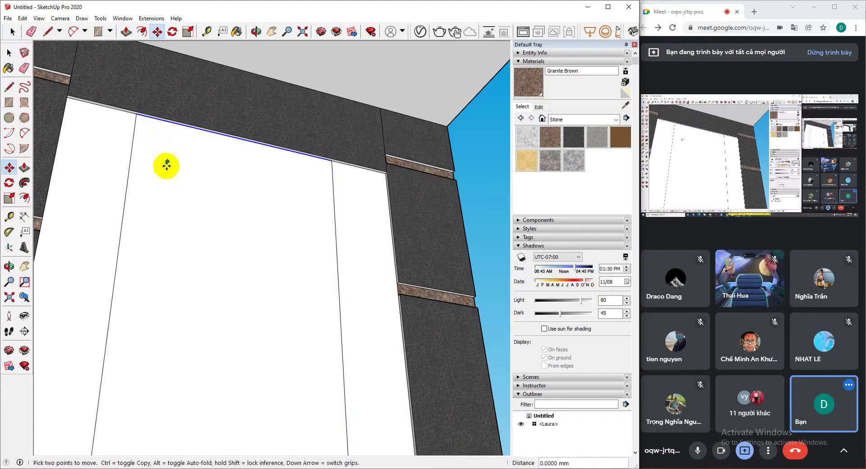
pyautogui.press('ctrl')
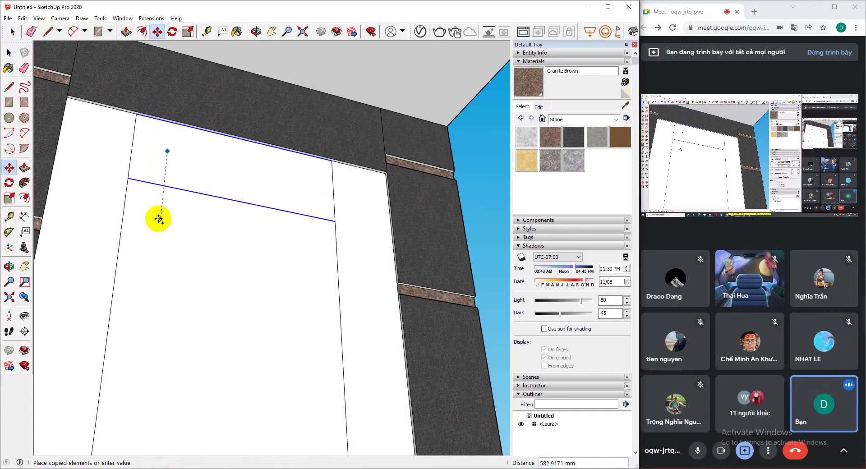
pyautogui.press('Return')
pyautogui.moveTo(190, 232); pyautogui.dragTo(195, 265, button='middle')
pyautogui.scroll(-2, 158, 323)
pyautogui.click(9, 53)
pyautogui.click(422, 259)
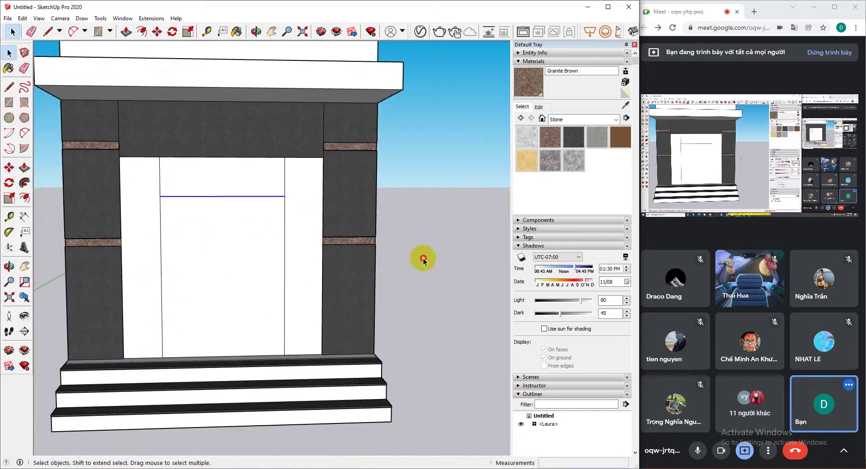
# Draw a line from the left end of the top panel's lower edge down the left vertical line to the threshold
pyautogui.moveTo(295, 279); pyautogui.dragTo(294, 284, button='middle')
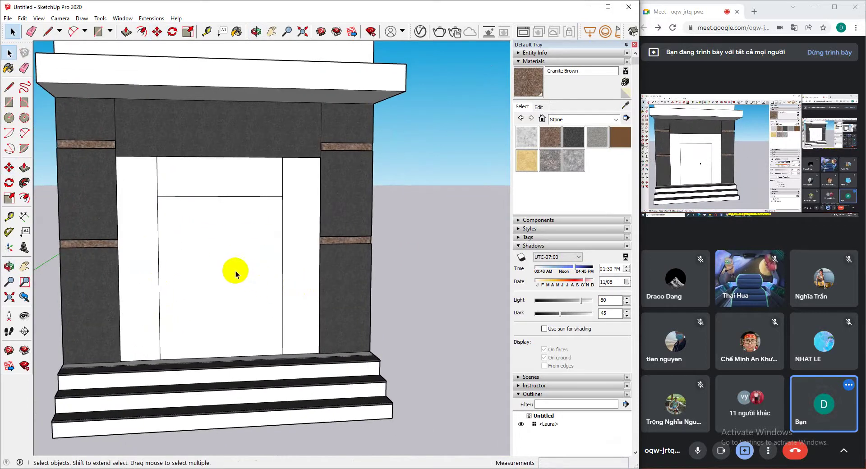
pyautogui.click(9, 168)
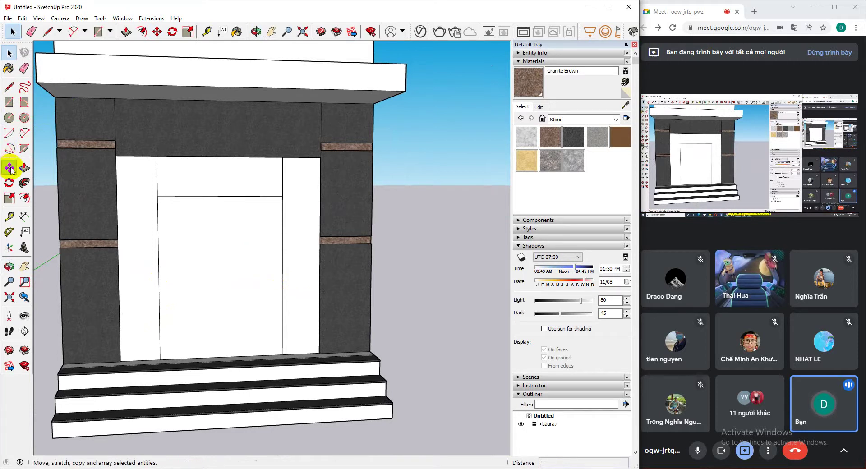
pyautogui.click(8, 87)
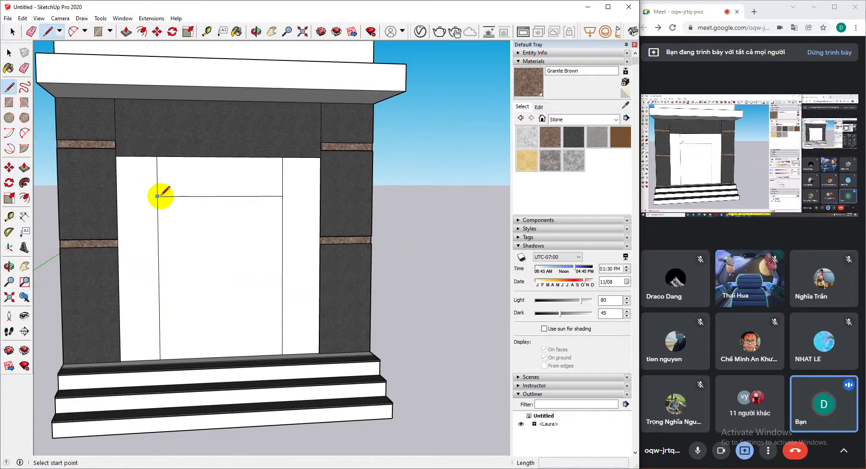
pyautogui.click(158, 196)
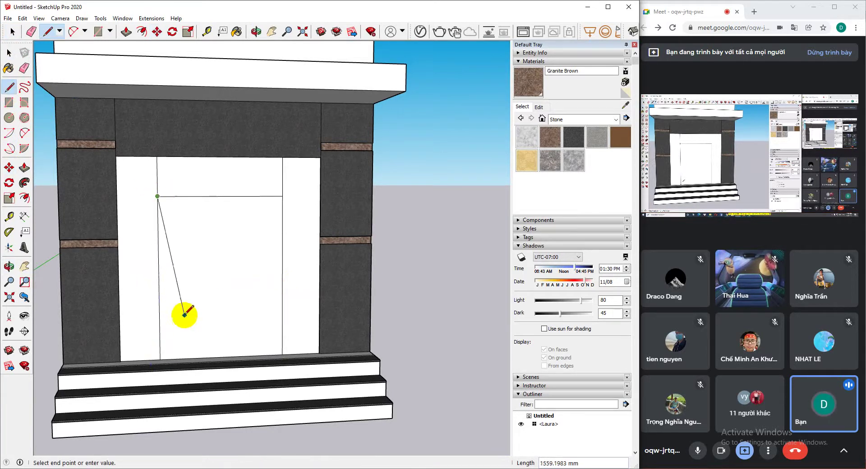
pyautogui.click(160, 359)
pyautogui.click(8, 53)
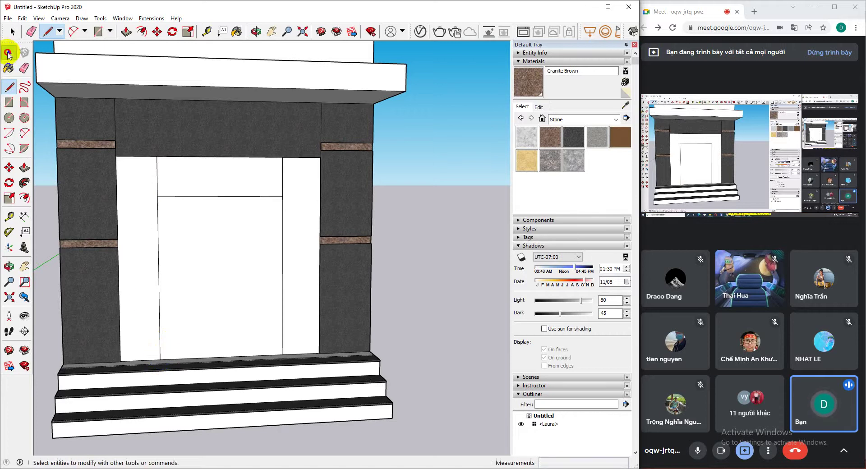
# Copy the full left vertical doorway line 50 mm toward the left pilaster to form a narrow frame strip
pyautogui.moveTo(163, 246); pyautogui.dragTo(156, 283, button='middle')
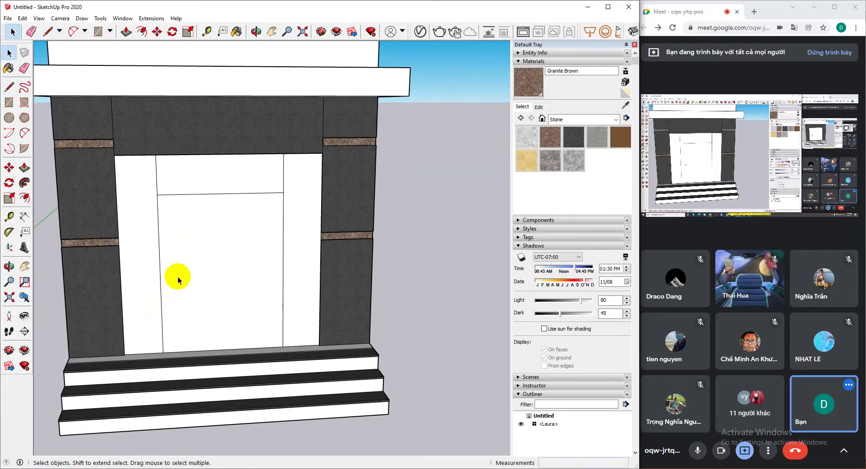
pyautogui.moveTo(207, 258)
pyautogui.mouseDown(button='middle')
pyautogui.moveTo(236, 238)
pyautogui.moveTo(203, 261)
pyautogui.mouseUp(button='middle')
pyautogui.click(9, 87)
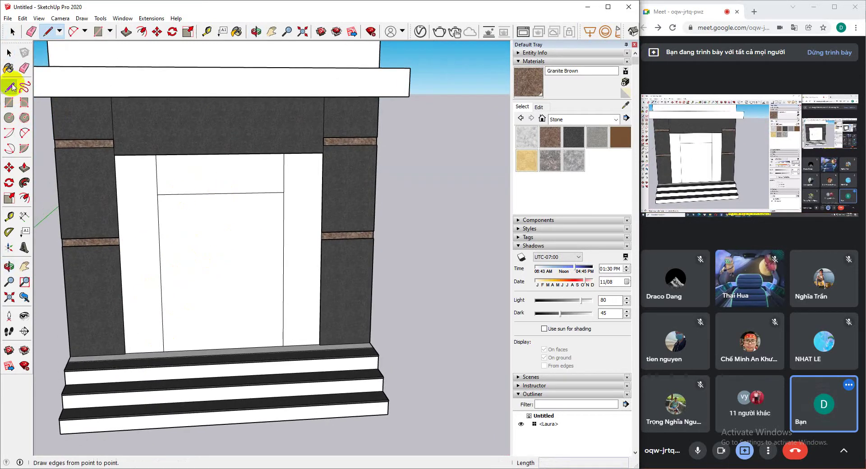
pyautogui.press('space')
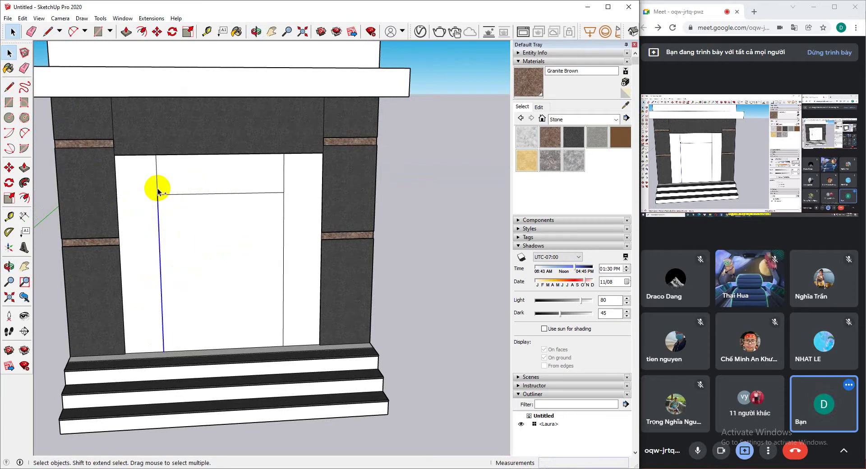
pyautogui.click(9, 167)
pyautogui.press('ctrl')
pyautogui.click(201, 236)
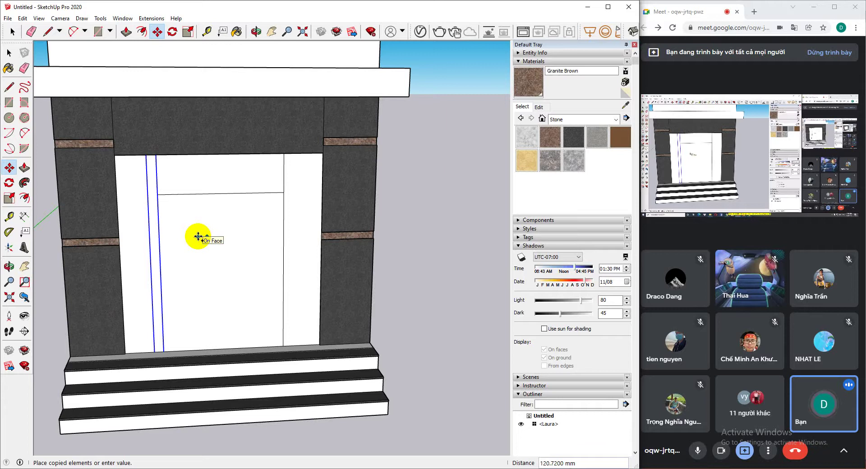
pyautogui.write('50')
pyautogui.click(7, 53)
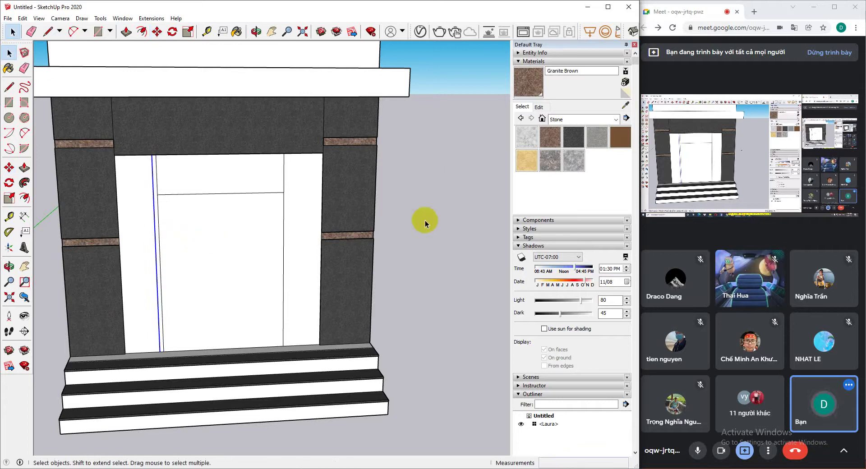
pyautogui.click(425, 221)
# Copy the full right vertical doorway line 50 mm toward the right pilaster to form a matching frame strip
pyautogui.click(283, 260)
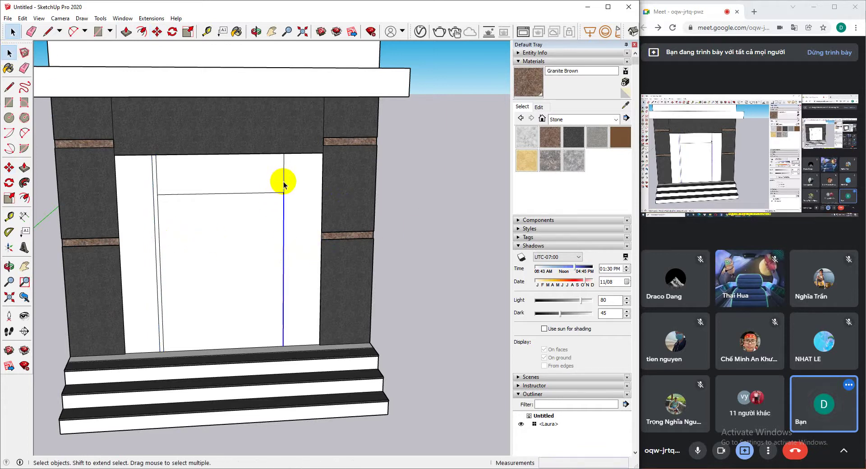
pyautogui.press('m')
pyautogui.click(196, 244)
pyautogui.press('ctrl')
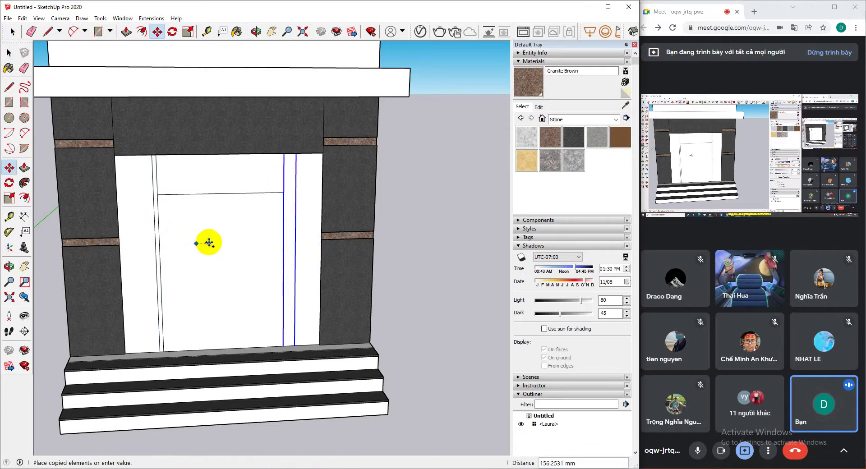
pyautogui.press('Return')
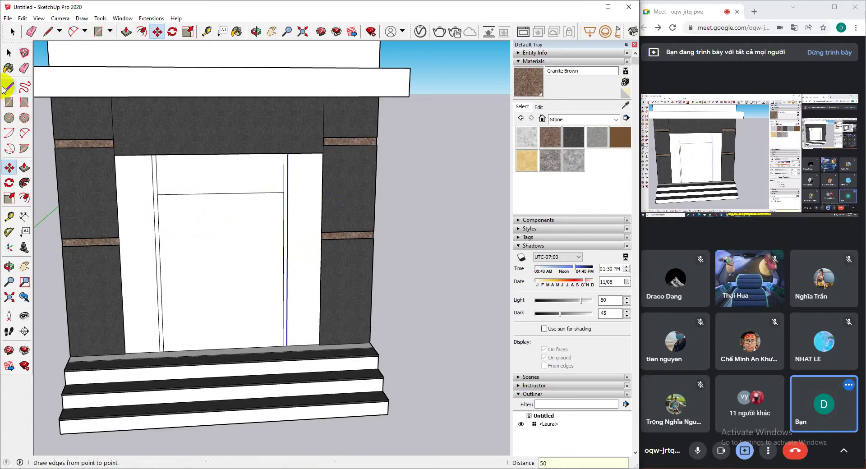
# Try to copy the horizontal line below the top panel by 50 mm
pyautogui.click(9, 53)
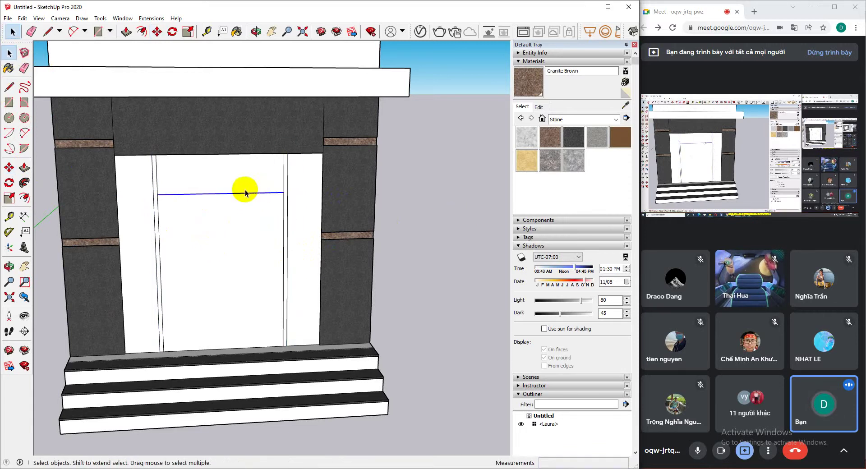
pyautogui.click(9, 167)
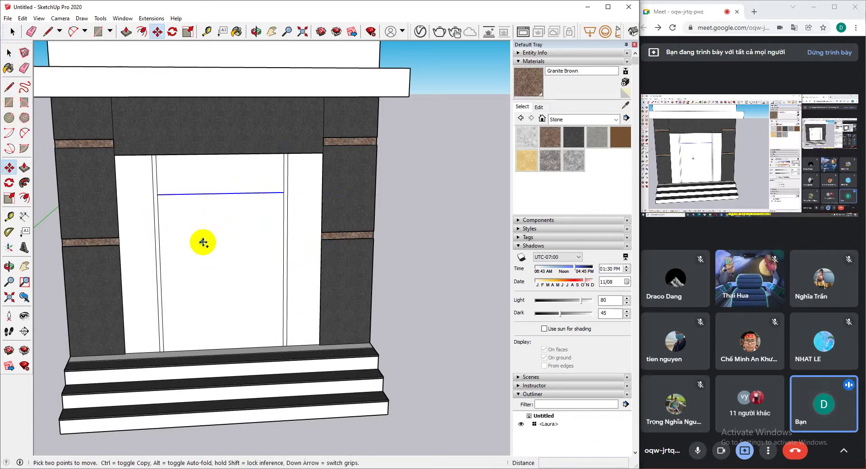
pyautogui.click(201, 219)
pyautogui.press('ctrl')
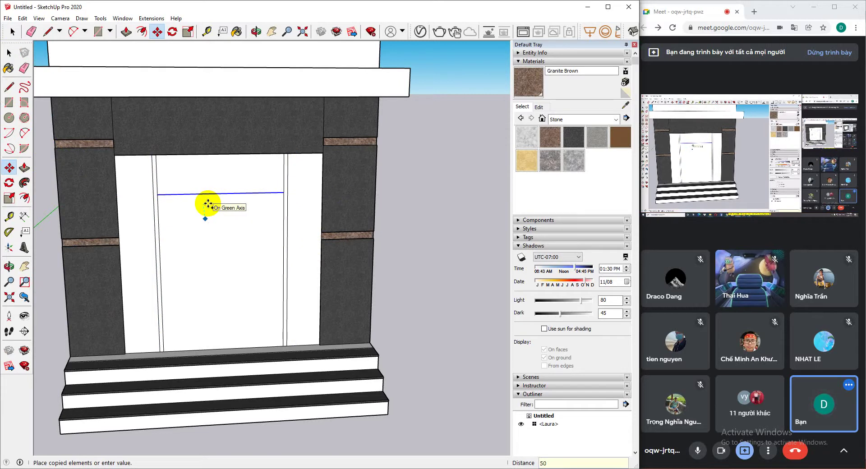
pyautogui.press('Return')
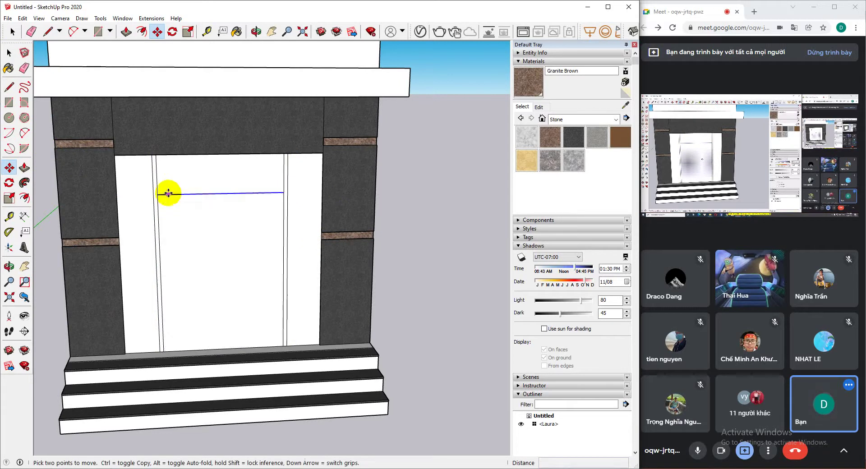
# Copy the horizontal line below the top panel 50 mm upward to form a transom strip between the side frames
pyautogui.click(9, 53)
pyautogui.click(199, 193)
pyautogui.moveTo(184, 240); pyautogui.dragTo(210, 230, button='middle')
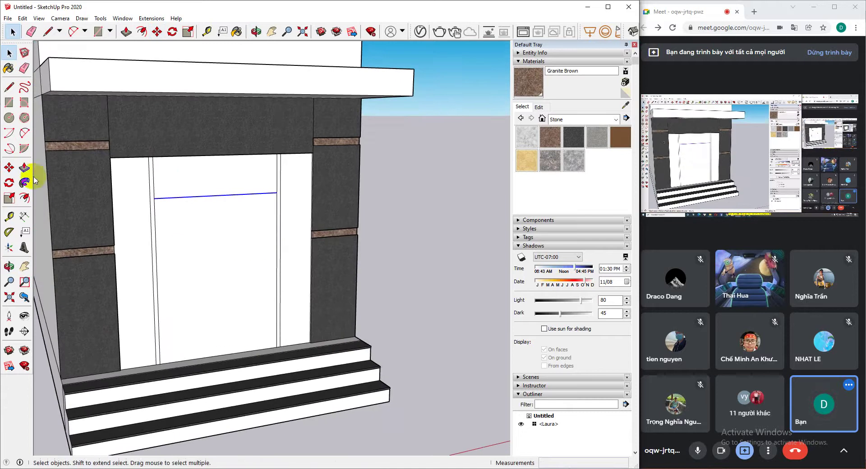
pyautogui.click(9, 168)
pyautogui.press('ctrl')
pyautogui.click(205, 246)
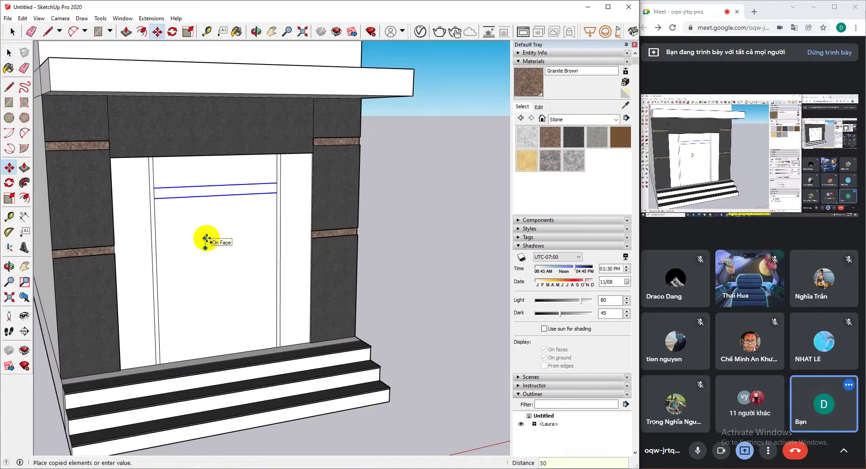
pyautogui.click(207, 238)
pyautogui.click(9, 54)
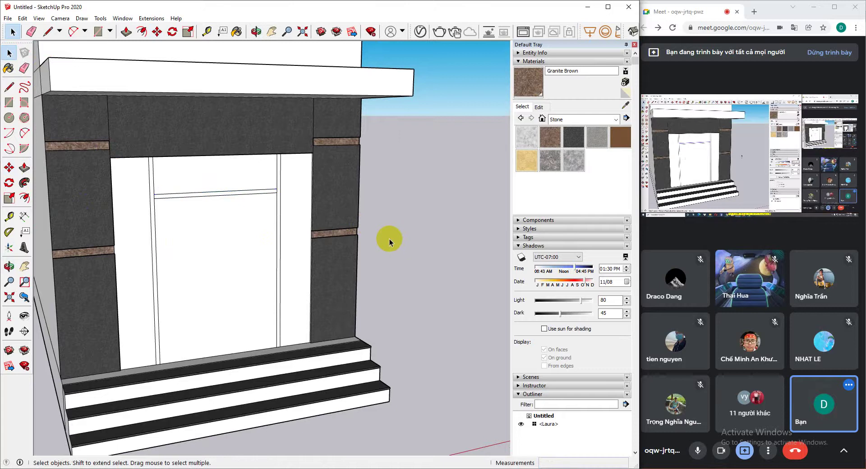
# Push/Pull the left and right vertical frame strips of the doorway outward by 25 mm
pyautogui.moveTo(388, 242); pyautogui.dragTo(234, 279, button='middle')
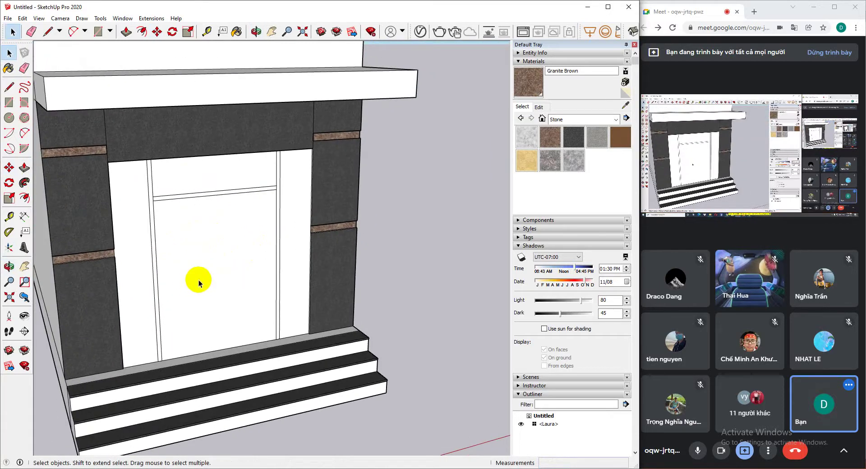
pyautogui.moveTo(198, 284); pyautogui.dragTo(196, 309, button='middle')
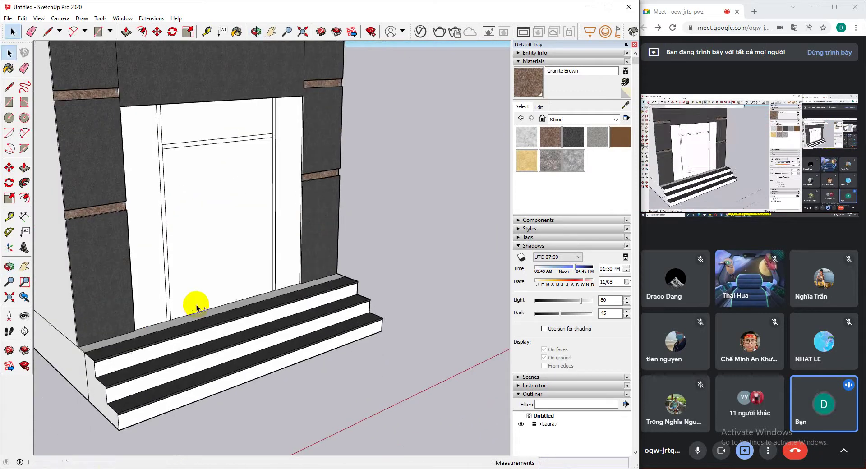
pyautogui.scroll(3, 155, 333)
pyautogui.click(9, 168)
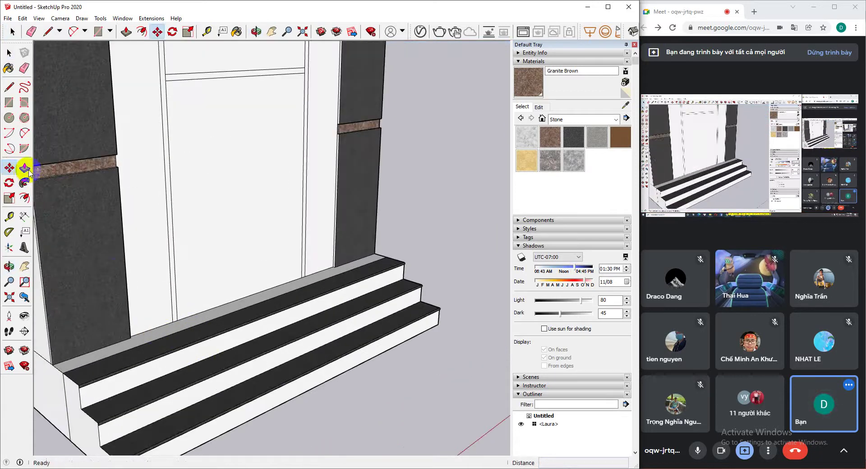
pyautogui.click(25, 168)
pyautogui.scroll(4, 170, 312)
pyautogui.click(178, 319)
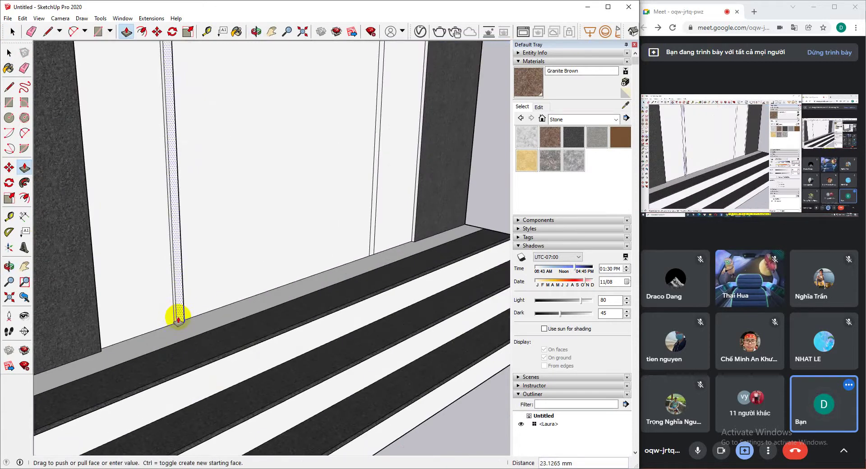
pyautogui.moveTo(262, 314); pyautogui.dragTo(377, 251, button='middle')
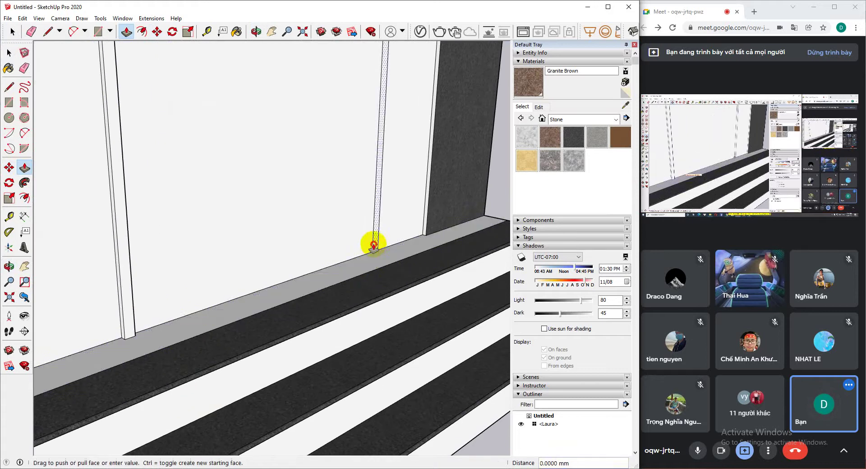
pyautogui.click(375, 250)
# Push/Pull the horizontal transom strip above the door outward by 25 mm, flush with the vertical frames
pyautogui.scroll(-4, 367, 246)
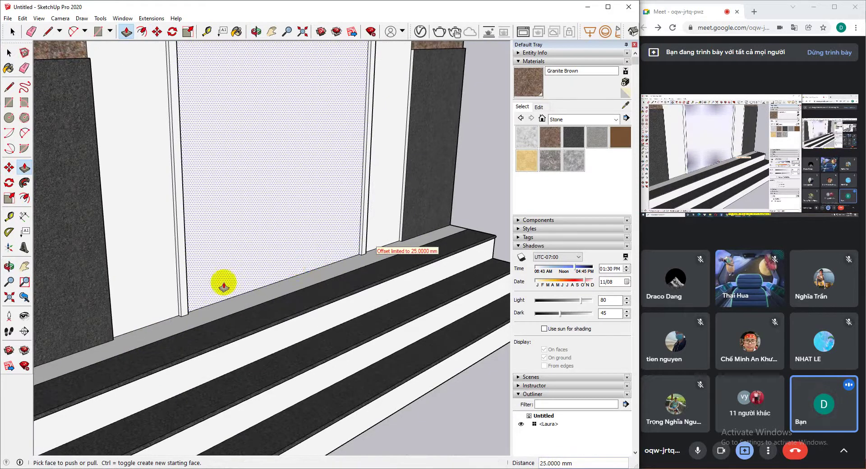
pyautogui.scroll(-1, 239, 279)
pyautogui.keyDown('shift'); pyautogui.moveTo(246, 175); pyautogui.dragTo(232, 290, button='middle'); pyautogui.keyUp('shift')
pyautogui.click(221, 199)
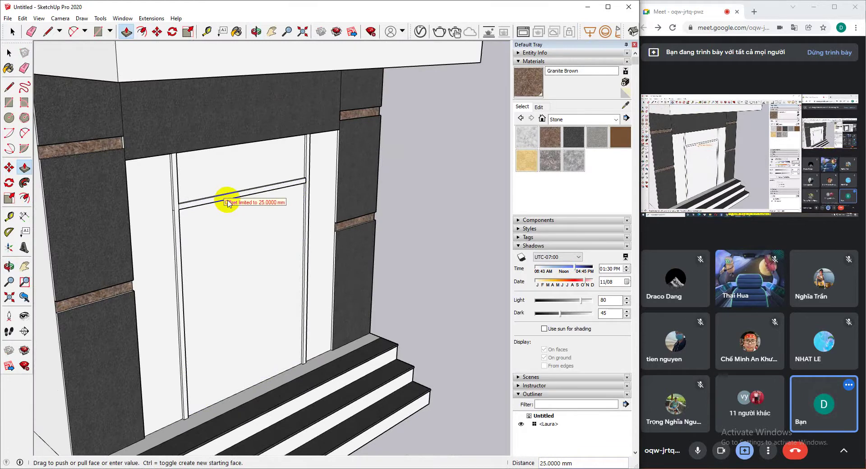
pyautogui.scroll(5, 259, 196)
pyautogui.scroll(-2, 310, 225)
pyautogui.scroll(-3, 296, 393)
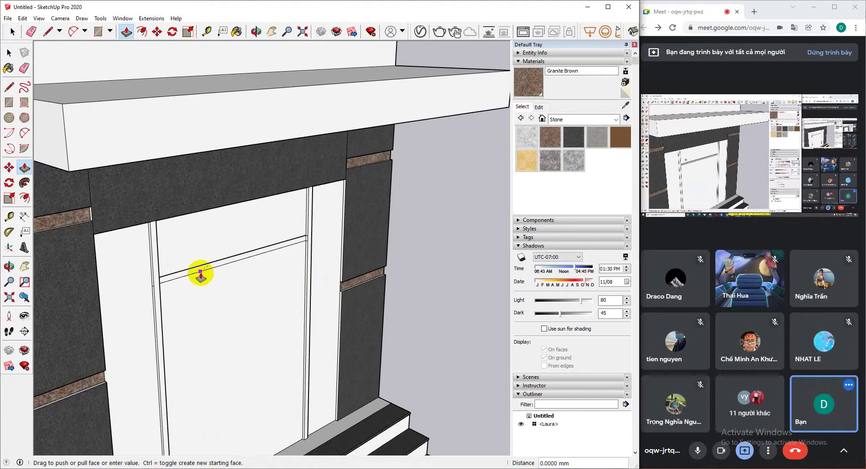
pyautogui.click(302, 249)
pyautogui.click(9, 53)
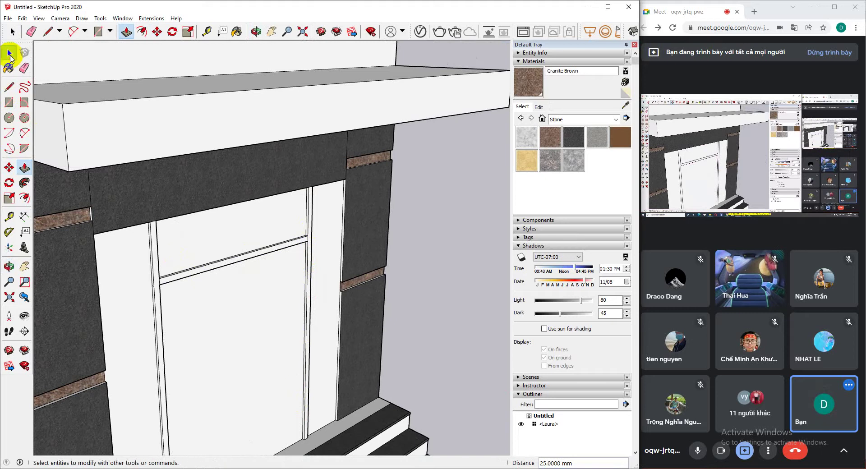
# Draw a vertical line about 2075 mm long up the middle of the door panel to the transom, splitting it into two leaves
pyautogui.scroll(-3, 185, 332)
pyautogui.moveTo(186, 333); pyautogui.dragTo(207, 251, button='middle')
pyautogui.scroll(3, 207, 251)
pyautogui.click(9, 197)
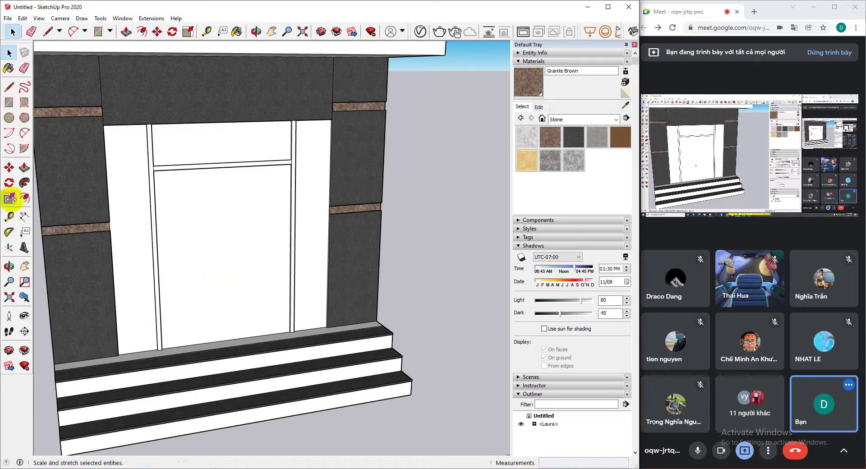
pyautogui.click(9, 85)
pyautogui.press('o')
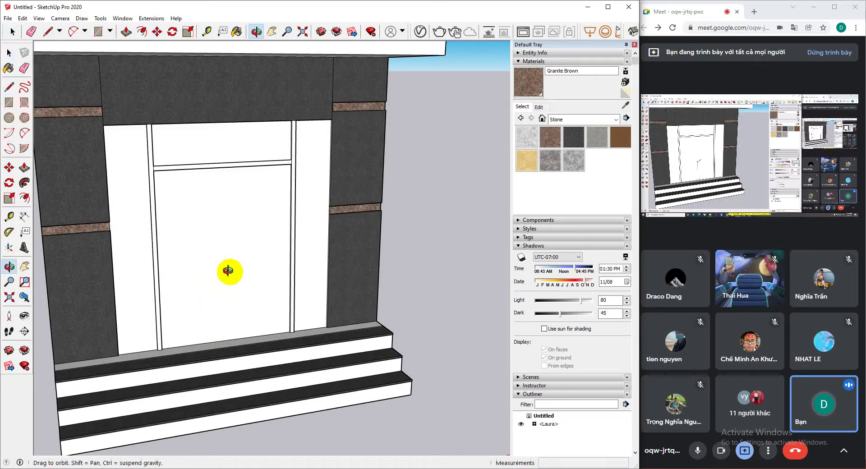
pyautogui.moveTo(230, 272); pyautogui.dragTo(224, 206, button='middle')
pyautogui.scroll(3, 224, 205)
pyautogui.scroll(3, 228, 176)
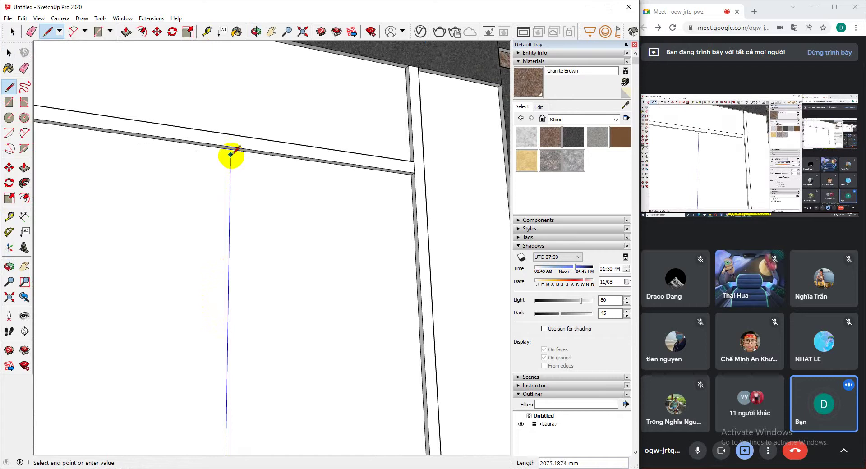
pyautogui.click(231, 151)
pyautogui.scroll(-5, 226, 242)
pyautogui.click(9, 53)
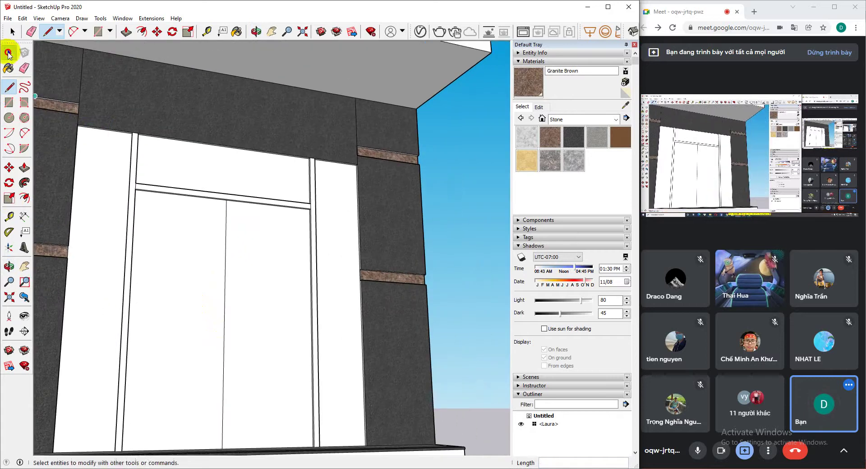
# Paint both door leaves with Translucent Glass Blue from the Glass and Mirrors materials
pyautogui.scroll(2, 129, 318)
pyautogui.scroll(-3, 148, 313)
pyautogui.moveTo(209, 324); pyautogui.dragTo(162, 350, button='middle')
pyautogui.keyDown('shift'); pyautogui.moveTo(162, 350); pyautogui.dragTo(175, 353, button='middle'); pyautogui.keyUp('shift')
pyautogui.scroll(-3, 175, 354)
pyautogui.moveTo(226, 328); pyautogui.dragTo(280, 318, button='middle')
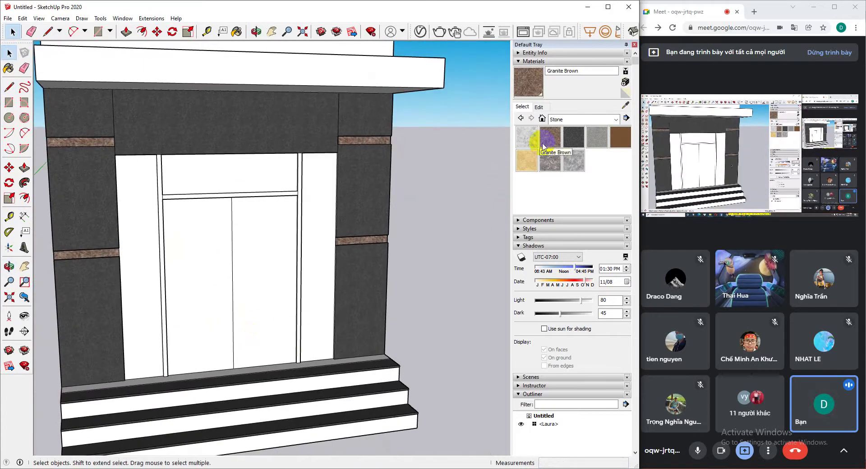
pyautogui.click(573, 119)
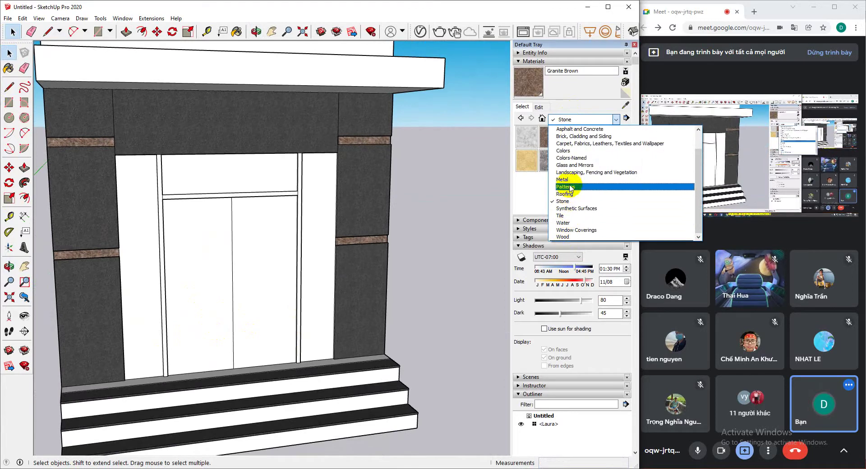
pyautogui.click(575, 165)
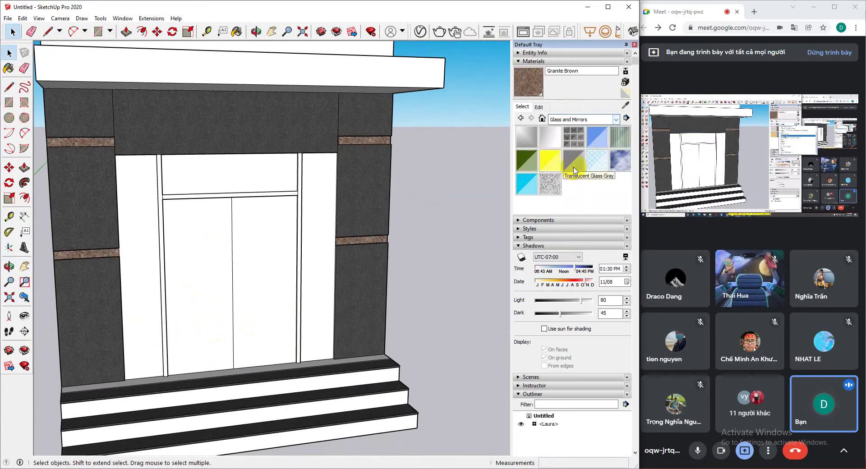
pyautogui.click(596, 137)
pyautogui.click(287, 265)
pyautogui.click(189, 290)
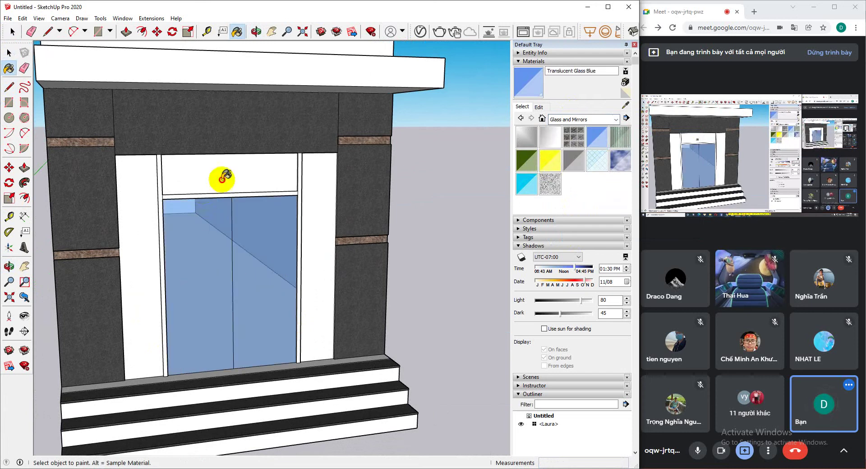
# Paint the panel above the transom and the two side panels of the doorway with Translucent Glass Blue
pyautogui.click(224, 178)
pyautogui.click(135, 228)
pyautogui.click(321, 238)
pyautogui.click(9, 53)
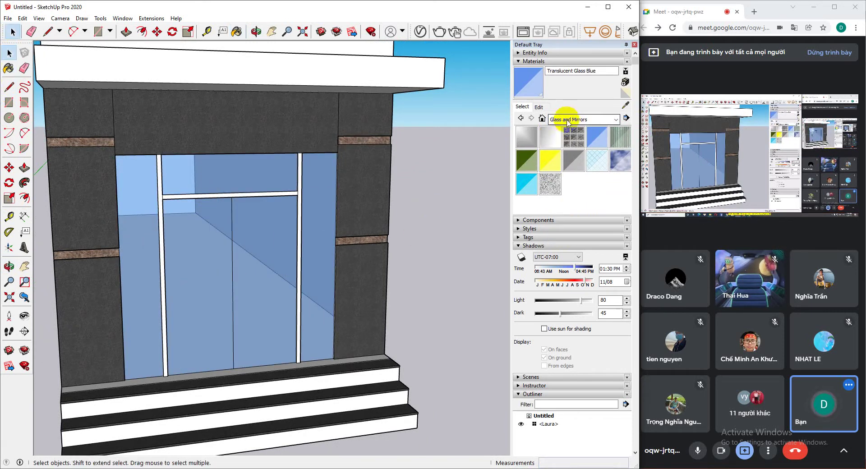
# Paint the doorway's right vertical frame strip and the horizontal transom with Metal Silver from the Metal materials
pyautogui.click(568, 120)
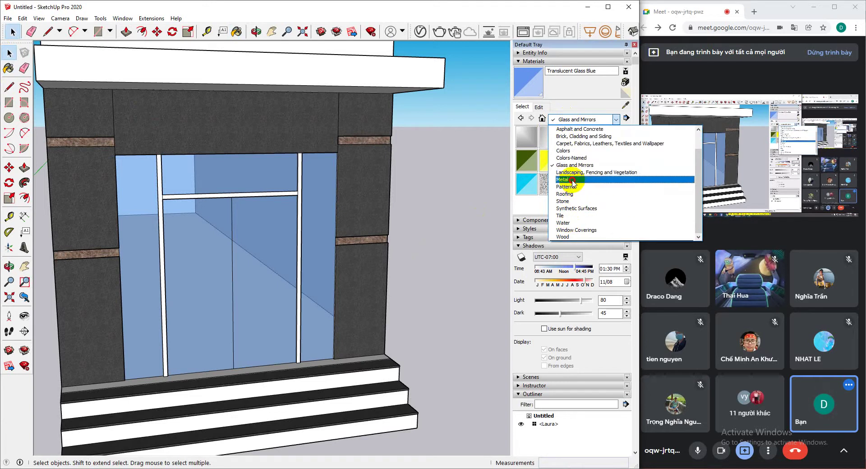
pyautogui.click(571, 180)
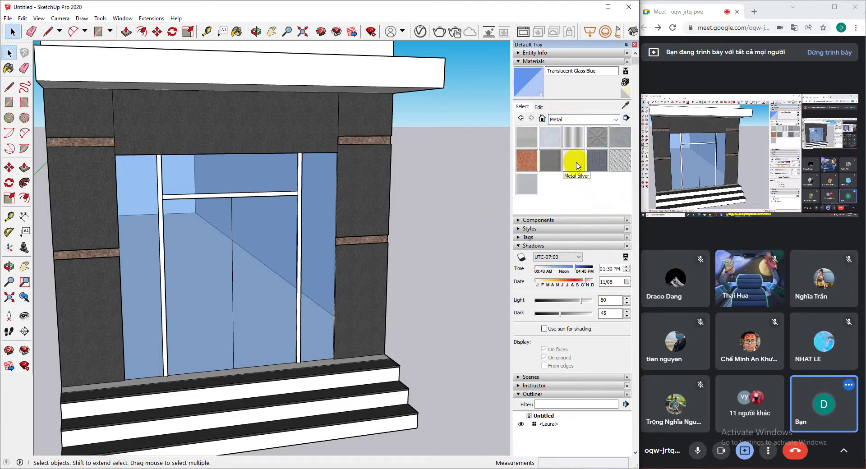
pyautogui.click(576, 162)
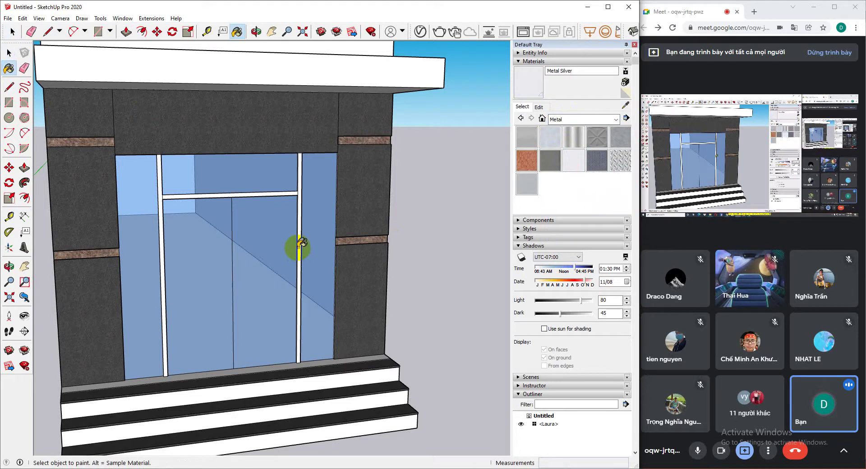
pyautogui.scroll(5, 297, 245)
pyautogui.click(301, 221)
pyautogui.click(248, 140)
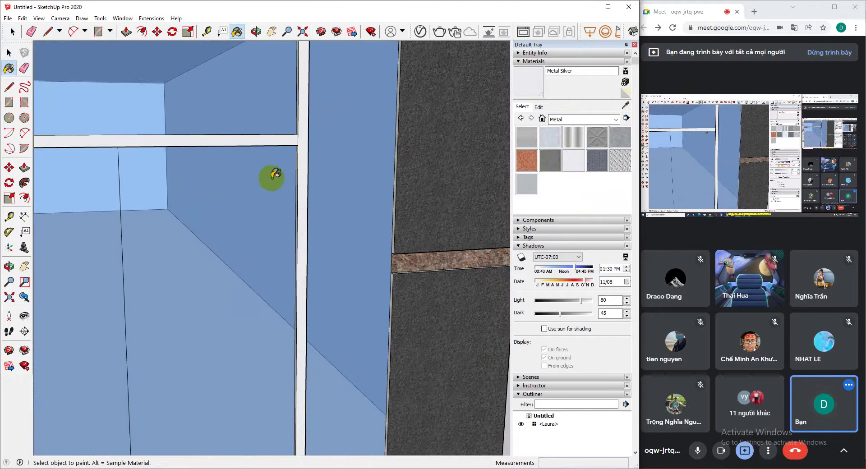
# Paint the doorway's left vertical frame strip with Metal Silver
pyautogui.scroll(-5, 172, 211)
pyautogui.scroll(3, 167, 209)
pyautogui.click(196, 209)
pyautogui.scroll(-5, 195, 212)
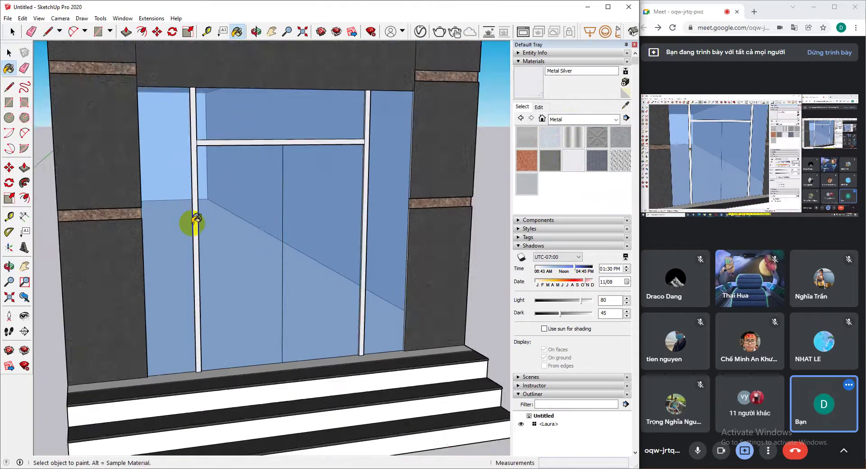
pyautogui.moveTo(300, 252); pyautogui.dragTo(282, 241, button='middle')
pyautogui.click(9, 52)
# Examine the painted glass doorway, the entrance steps and the underside of the balcony slab from several angles
pyautogui.moveTo(261, 187); pyautogui.dragTo(221, 162, button='middle')
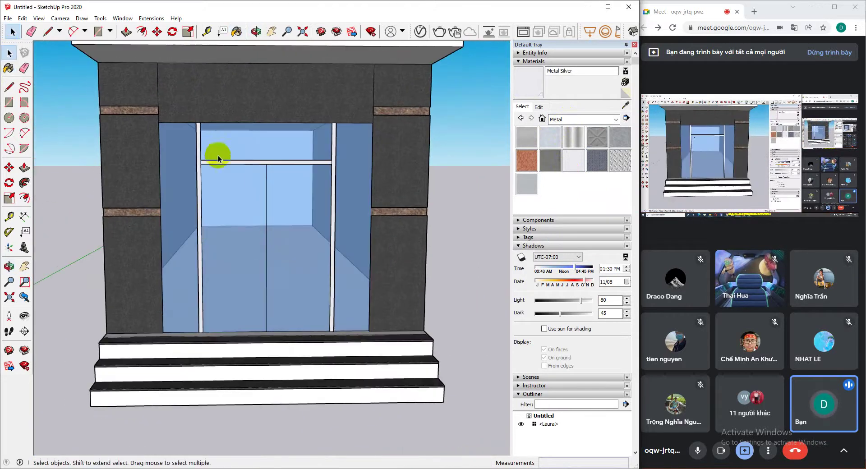
pyautogui.moveTo(276, 247)
pyautogui.mouseDown(button='middle')
pyautogui.moveTo(269, 225)
pyautogui.moveTo(207, 195)
pyautogui.moveTo(239, 224)
pyautogui.moveTo(211, 190)
pyautogui.mouseUp(button='middle')
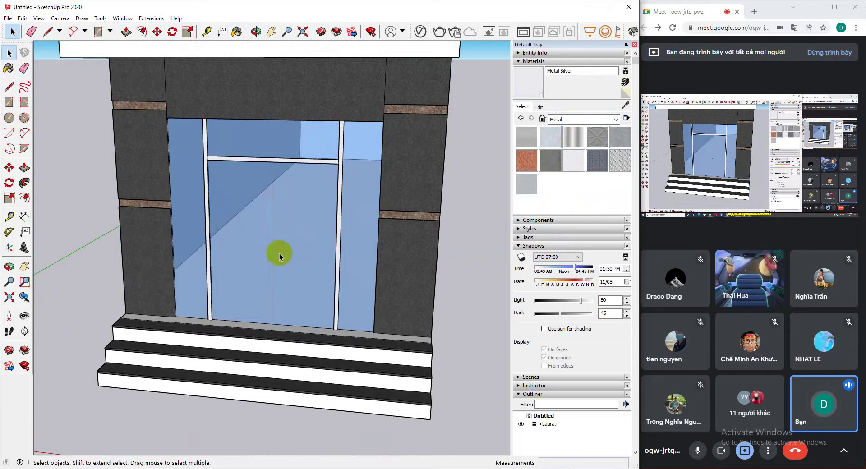
pyautogui.moveTo(280, 256)
pyautogui.mouseDown(button='middle')
pyautogui.moveTo(207, 266)
pyautogui.moveTo(272, 218)
pyautogui.moveTo(269, 240)
pyautogui.moveTo(286, 256)
pyautogui.mouseUp(button='middle')
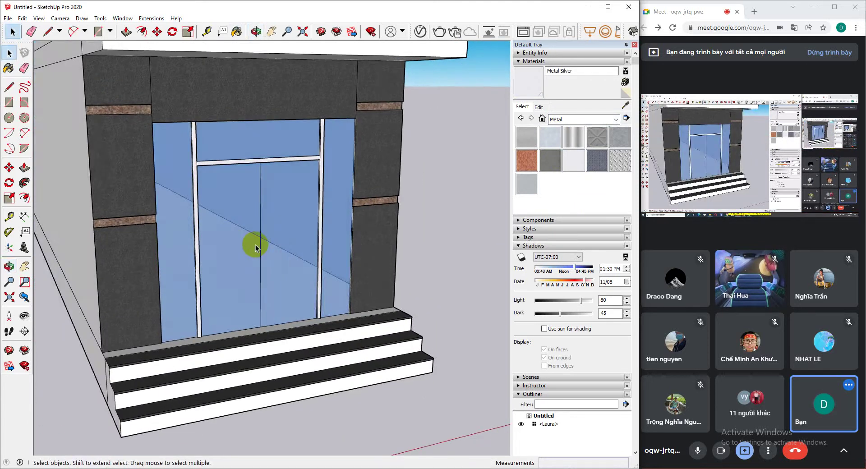
pyautogui.moveTo(256, 247); pyautogui.dragTo(325, 234, button='middle')
pyautogui.moveTo(331, 265); pyautogui.dragTo(217, 166, button='middle')
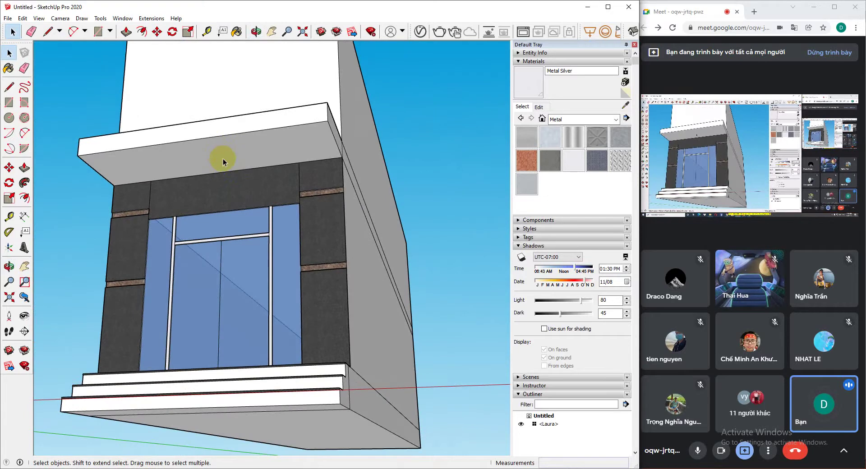
pyautogui.moveTo(223, 162); pyautogui.dragTo(229, 159, button='middle')
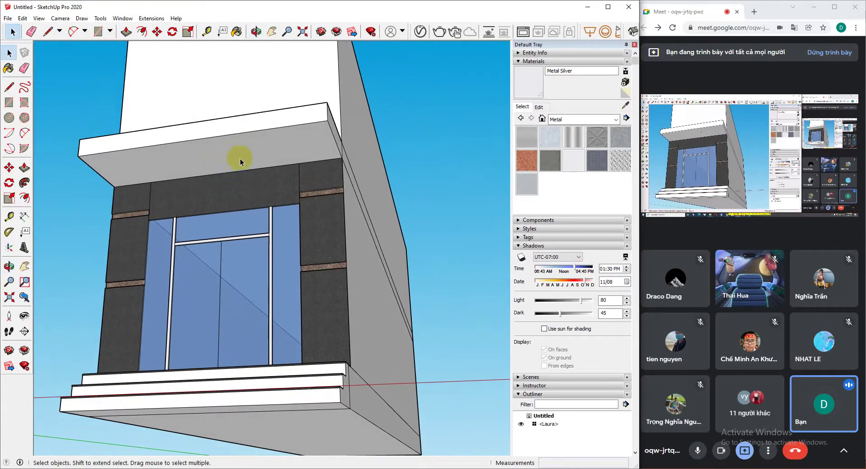
pyautogui.moveTo(219, 197); pyautogui.dragTo(231, 247, button='middle')
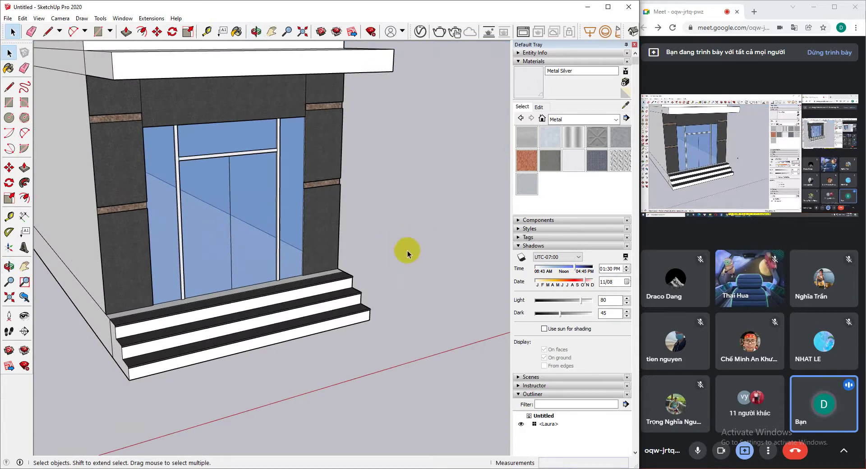
# Try to open the 3D Warehouse and sign in through the browser, opening the Gmail inbox there
pyautogui.click(126, 19)
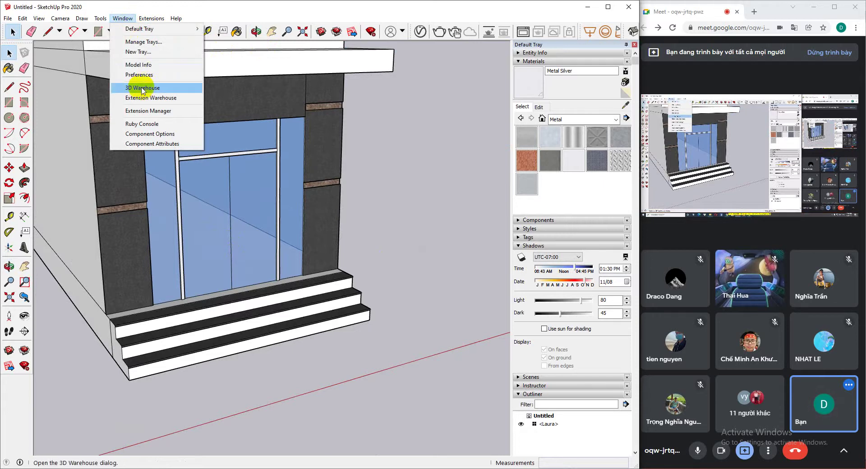
pyautogui.click(142, 88)
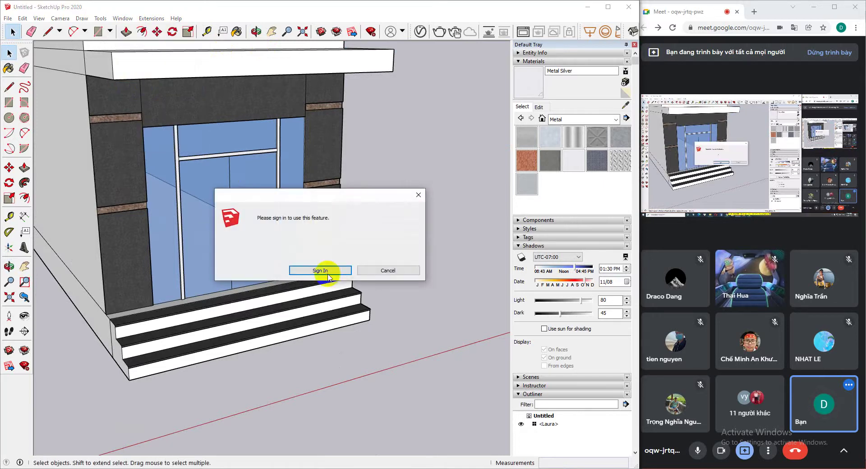
pyautogui.click(321, 270)
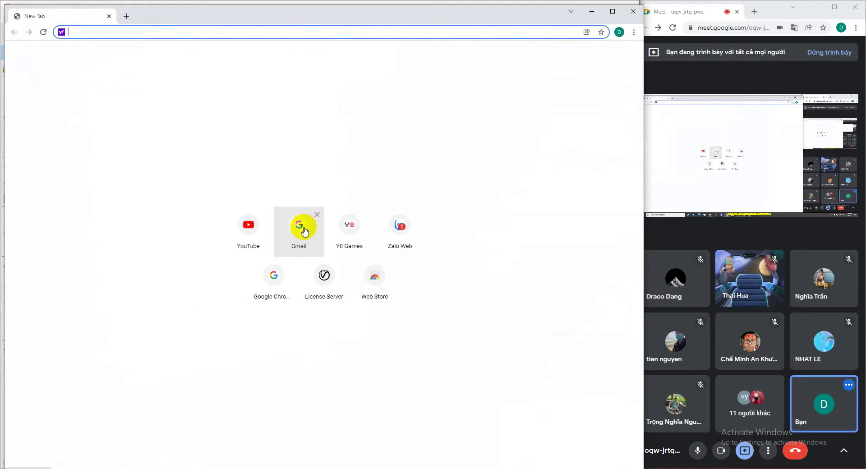
pyautogui.moveTo(315, 18)
pyautogui.mouseDown()
pyautogui.moveTo(284, 255)
pyautogui.moveTo(334, 13)
pyautogui.mouseUp()
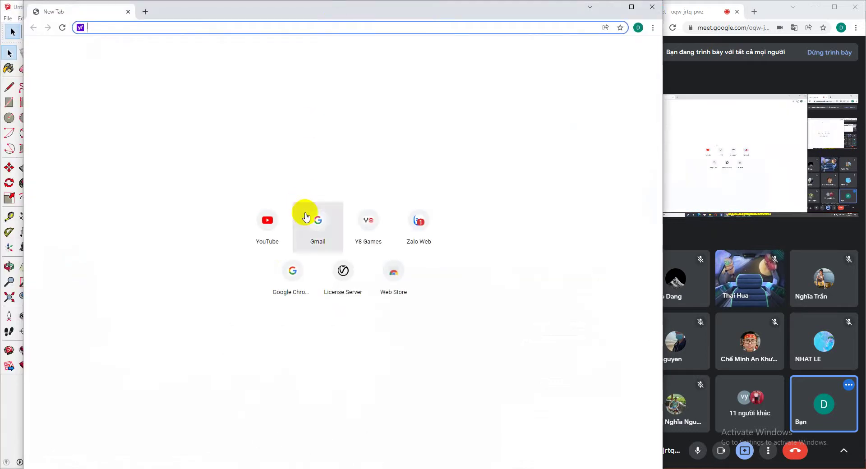
pyautogui.moveTo(401, 9); pyautogui.dragTo(393, 77)
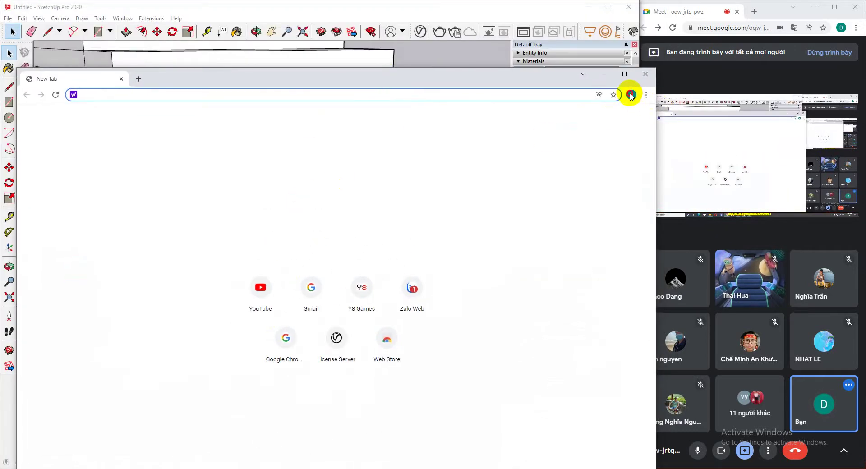
pyautogui.click(311, 290)
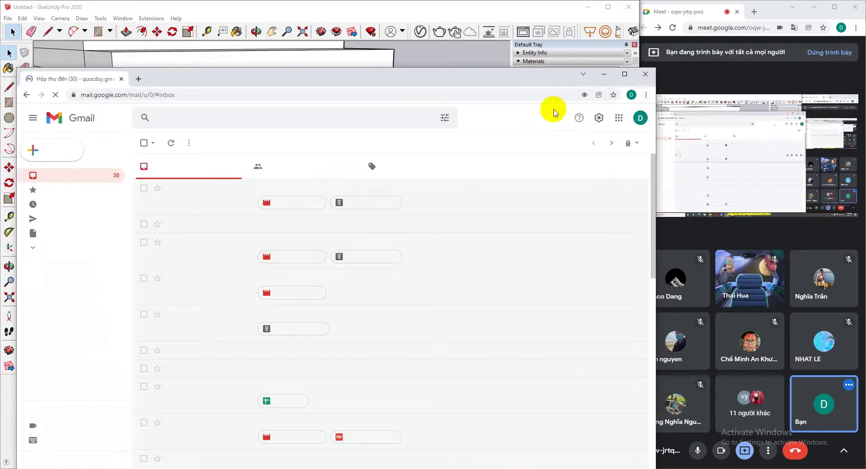
pyautogui.click(604, 75)
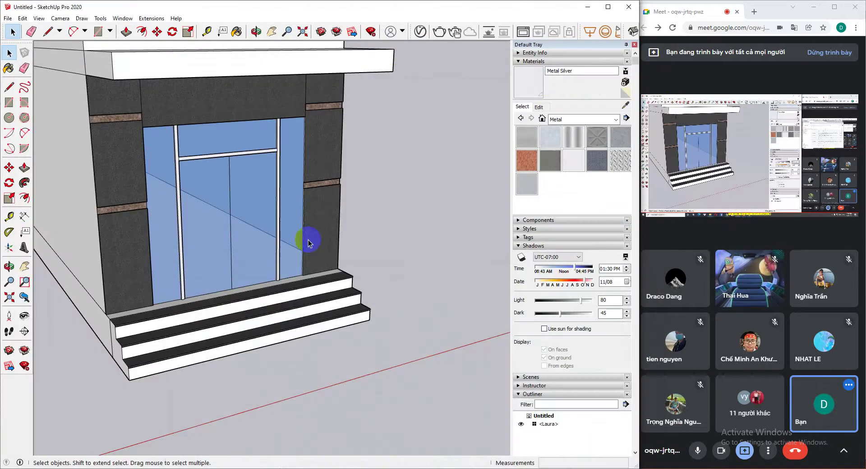
# Retry opening the 3D Warehouse with a browser sign-in, and return to the house model
pyautogui.click(123, 18)
pyautogui.click(140, 75)
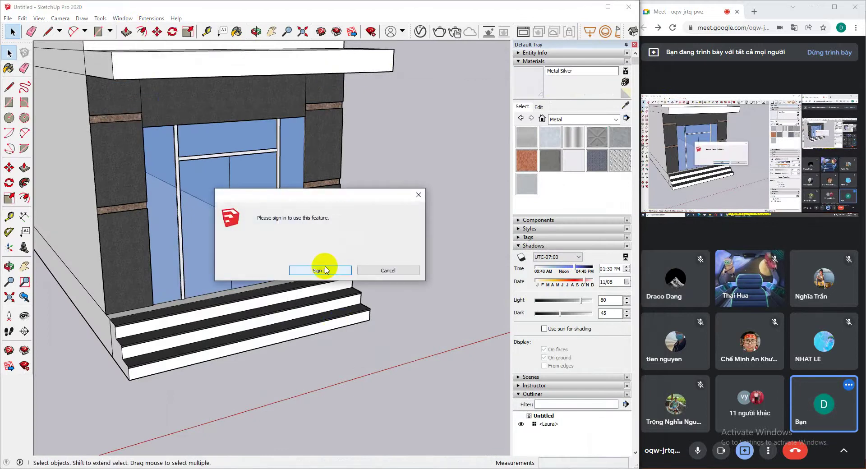
pyautogui.click(322, 271)
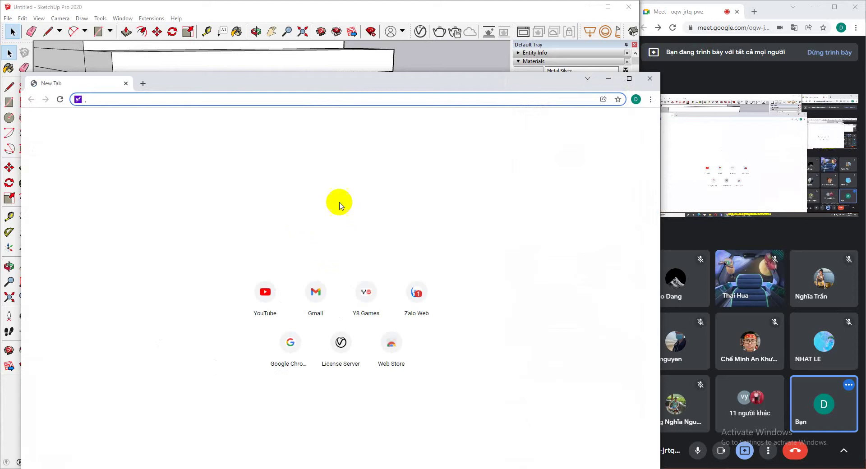
pyautogui.click(609, 80)
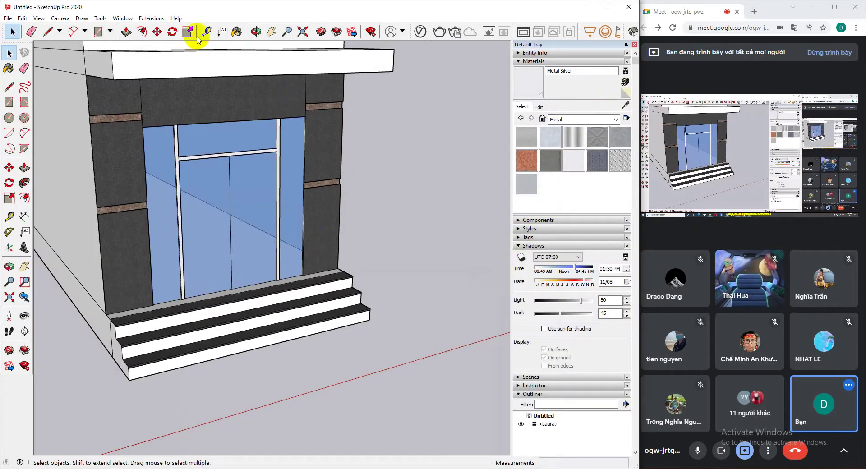
# Collapse the Materials and Shadows sections and check which dialogs are enabled for the Default Tray
pyautogui.click(518, 61)
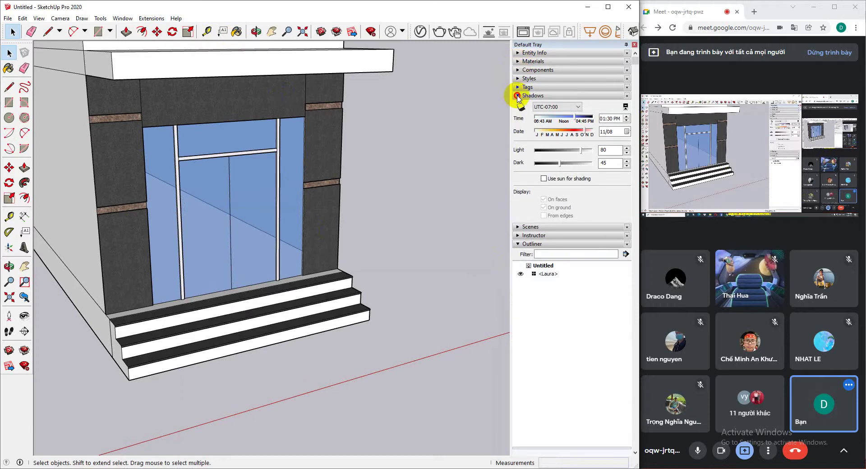
pyautogui.click(517, 96)
pyautogui.rightClick(537, 46)
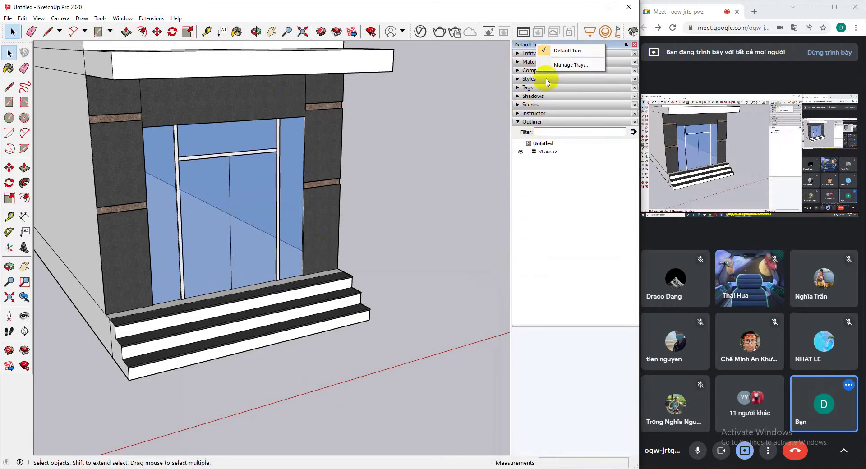
pyautogui.click(570, 65)
pyautogui.click(248, 190)
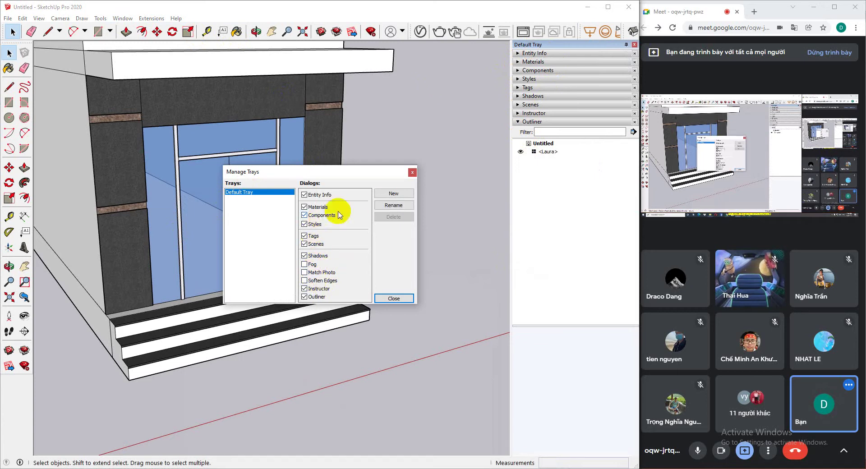
pyautogui.click(388, 298)
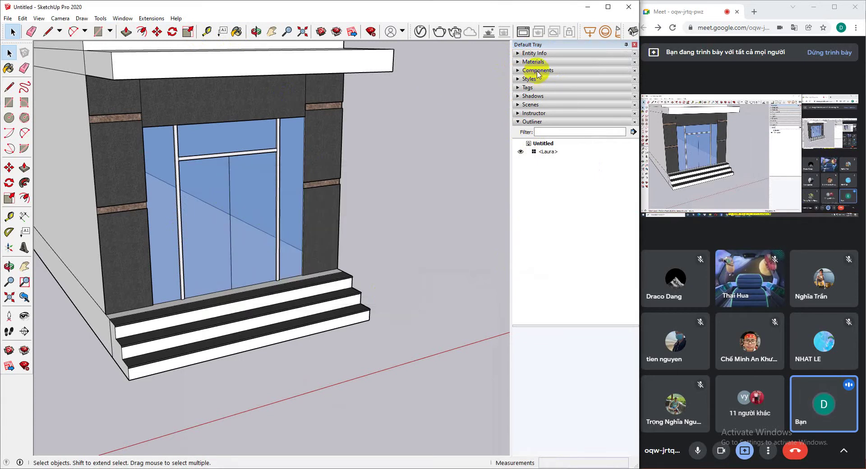
# Search the 3D Warehouse components for "DOOR KNOB" and look through the models offered
pyautogui.click(537, 71)
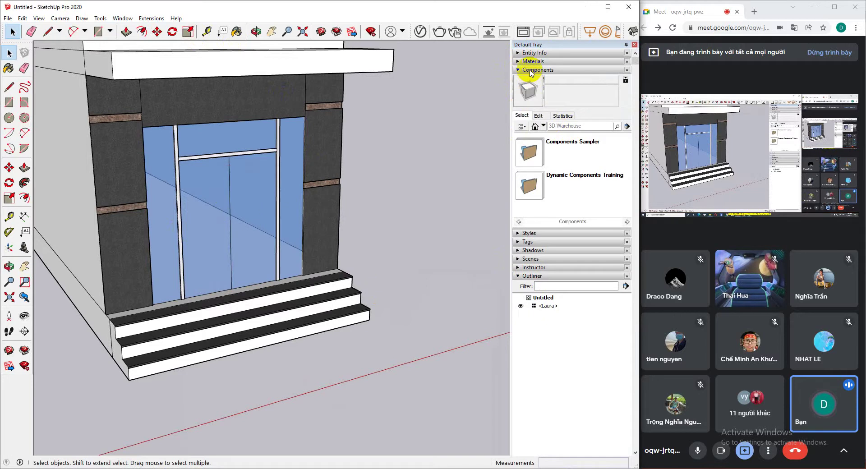
pyautogui.click(568, 128)
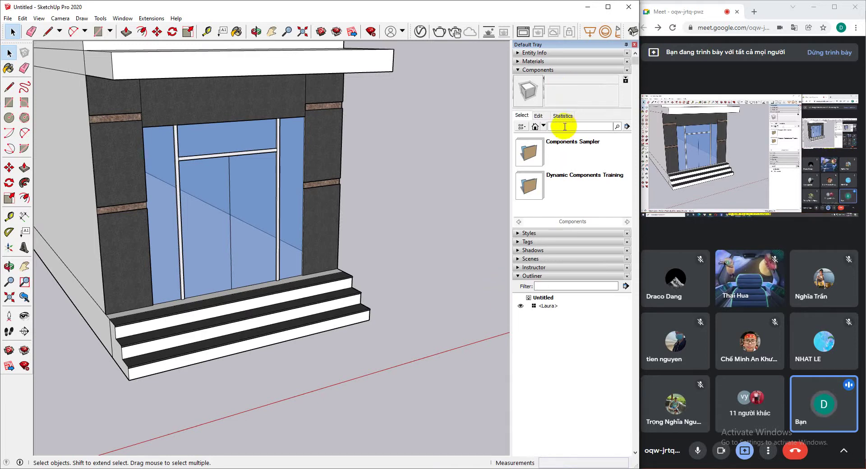
pyautogui.click(591, 127)
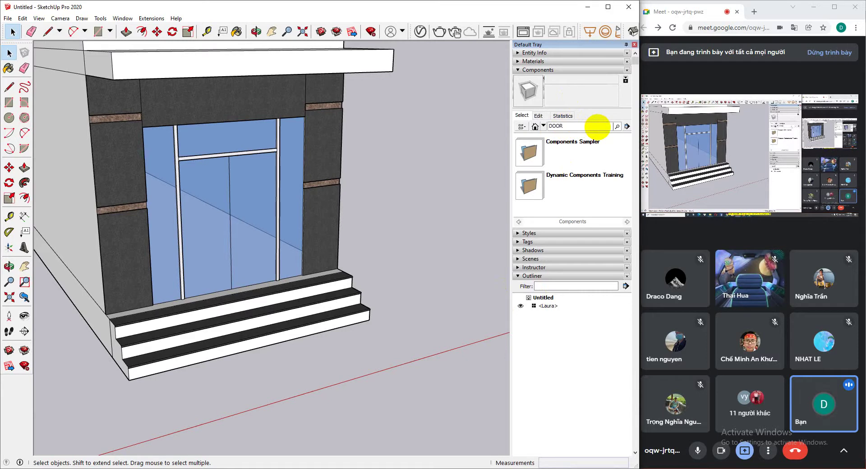
pyautogui.write('DOOR KNOB')
pyautogui.press('Return')
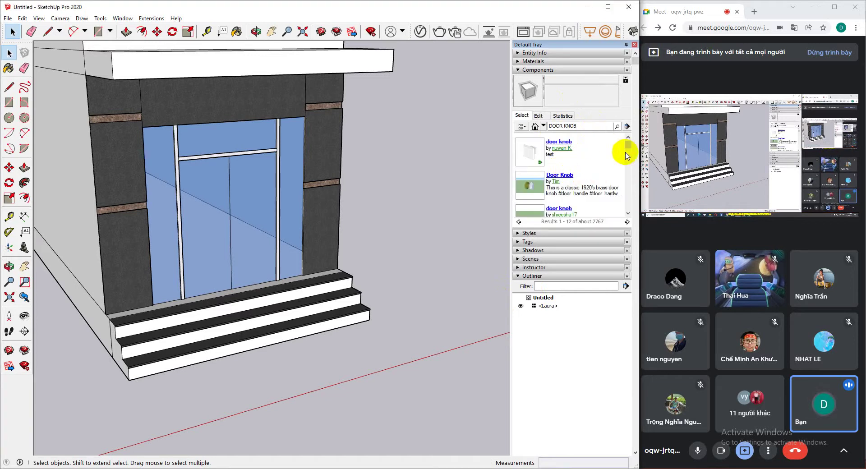
pyautogui.moveTo(628, 149); pyautogui.dragTo(624, 201)
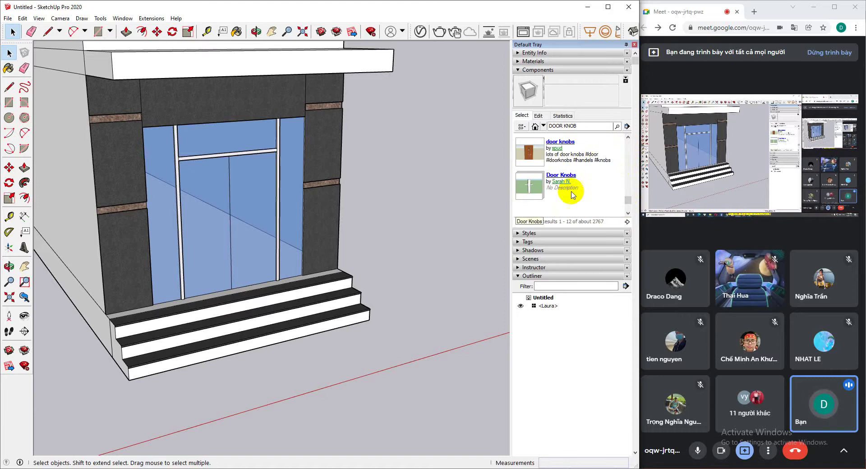
# Look through the "DOOR KNOB" components on the current and the following results page
pyautogui.scroll(1, 582, 195)
pyautogui.scroll(3, 582, 195)
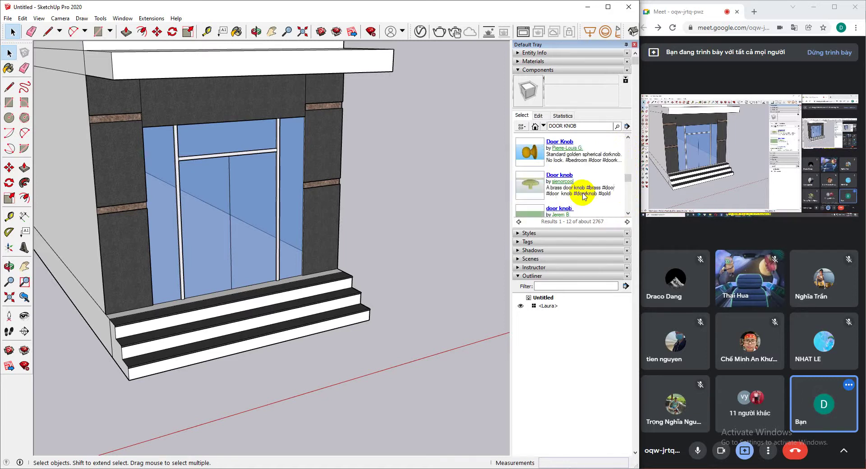
pyautogui.scroll(-5, 582, 192)
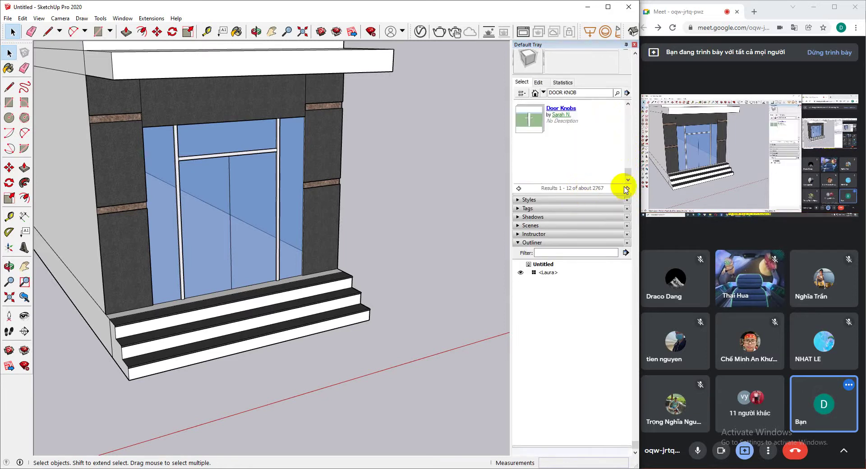
pyautogui.click(627, 189)
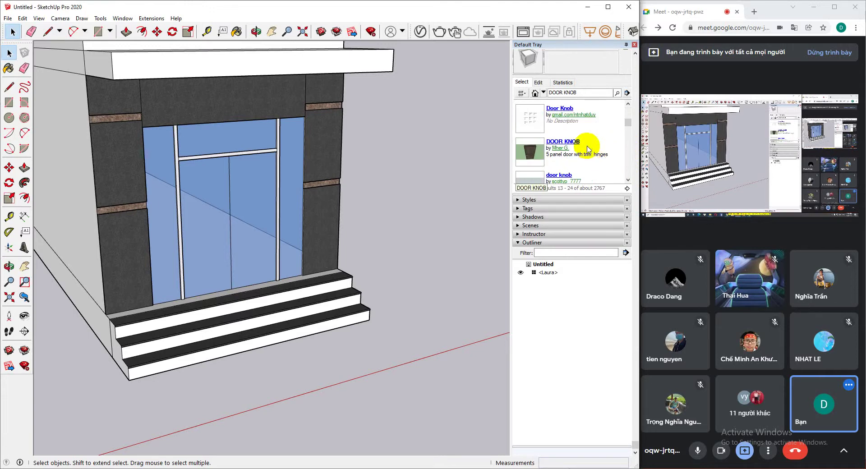
pyautogui.scroll(1, 561, 139)
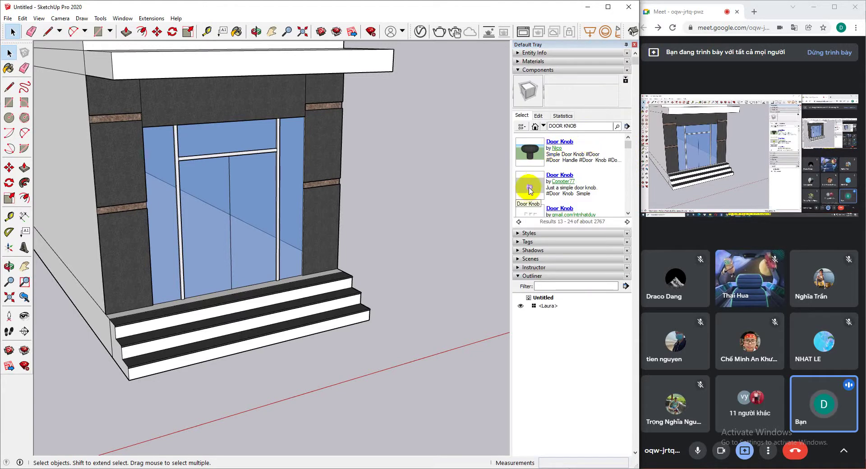
pyautogui.scroll(-5, 534, 191)
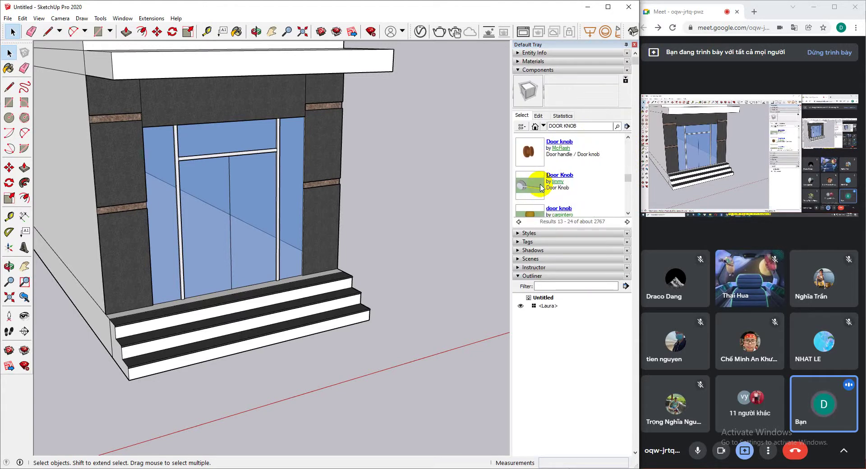
pyautogui.scroll(1, 540, 185)
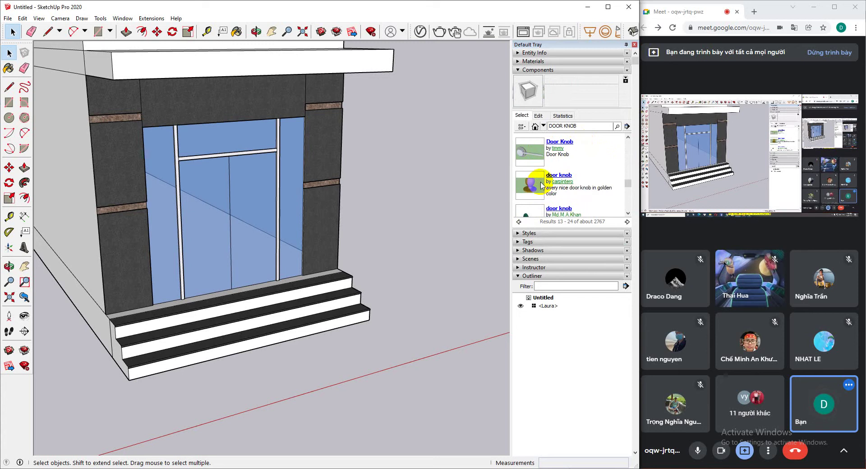
# Try to load the golden door knob with a browser sign-in, checking the browser profile and the Gmail inbox, and return to the model
pyautogui.click(542, 185)
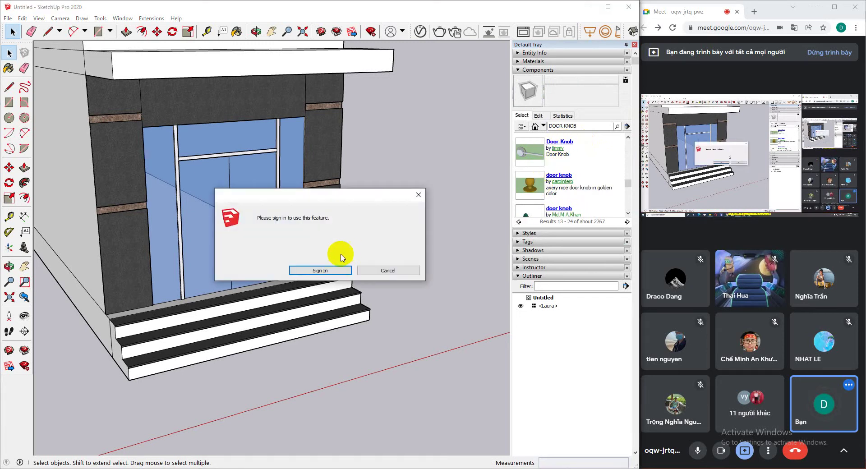
pyautogui.click(329, 269)
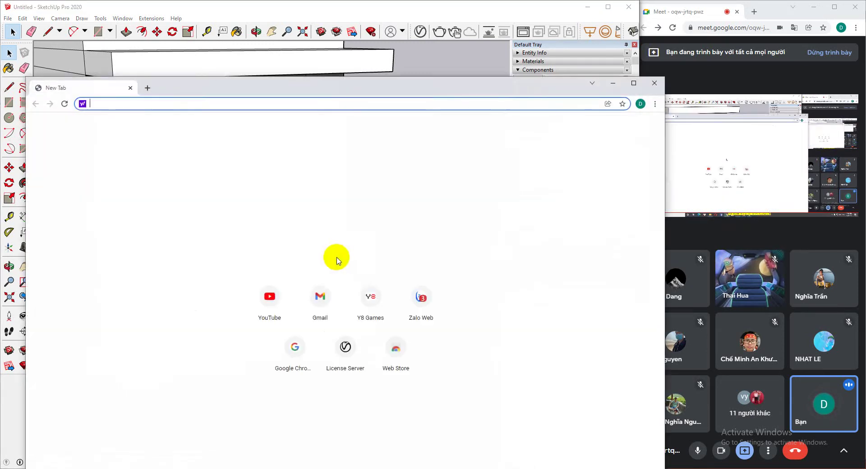
pyautogui.moveTo(361, 90); pyautogui.dragTo(356, 56)
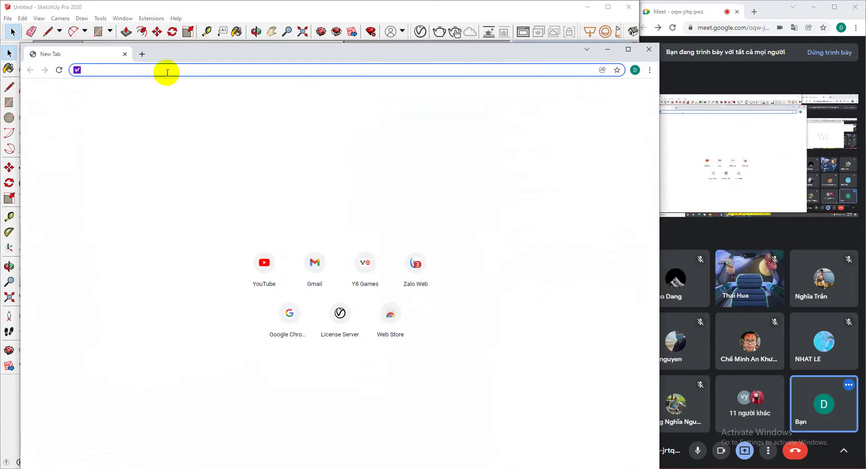
pyautogui.click(635, 69)
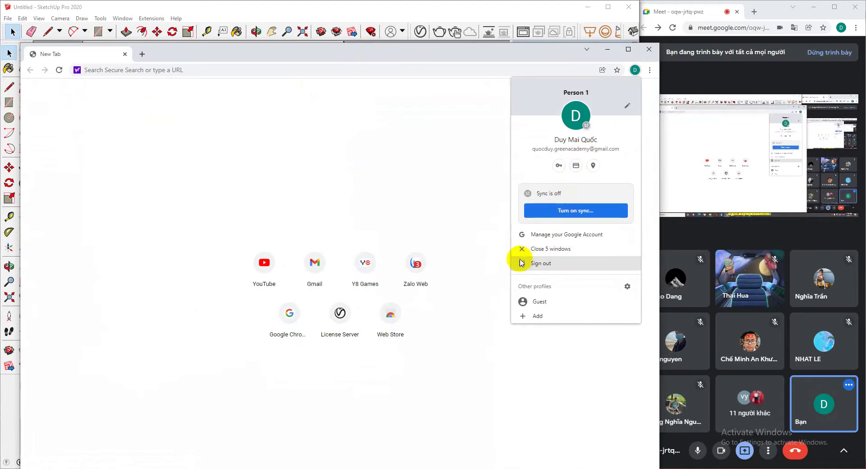
pyautogui.click(452, 211)
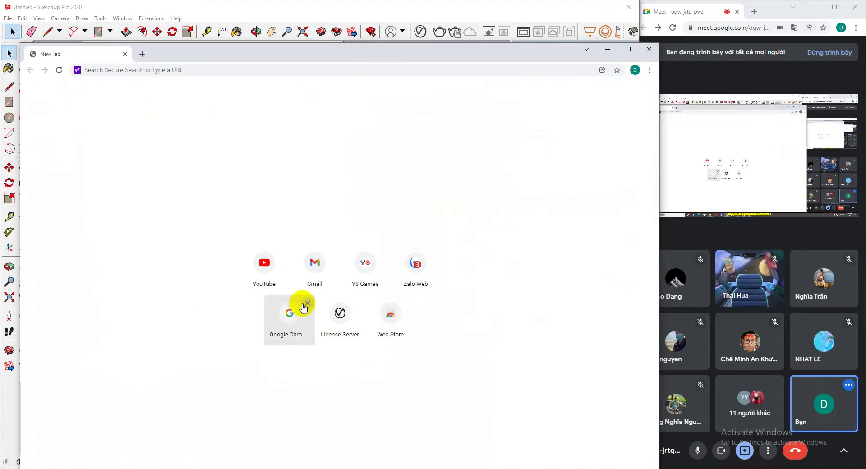
pyautogui.click(315, 270)
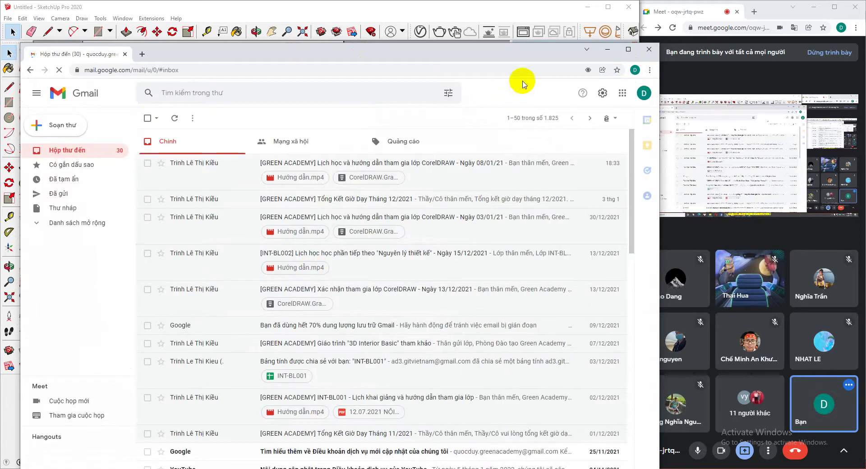
pyautogui.click(486, 7)
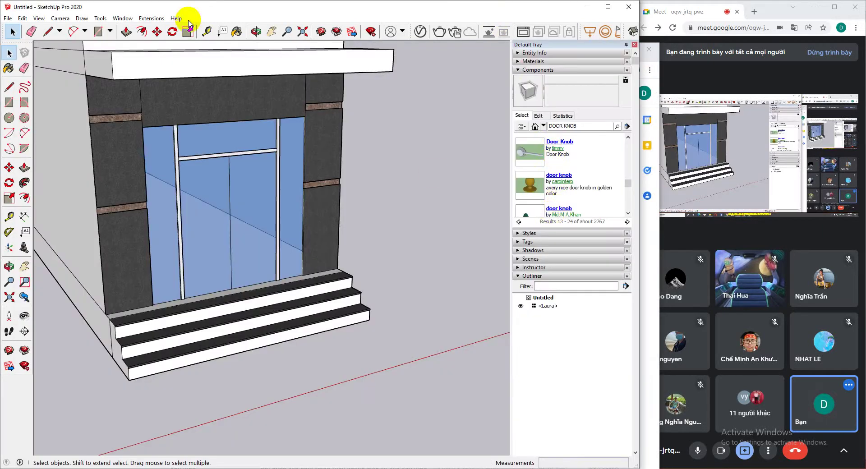
# Try once more to open the 3D Warehouse through a browser sign-in, and return to the house model
pyautogui.click(122, 18)
pyautogui.click(150, 88)
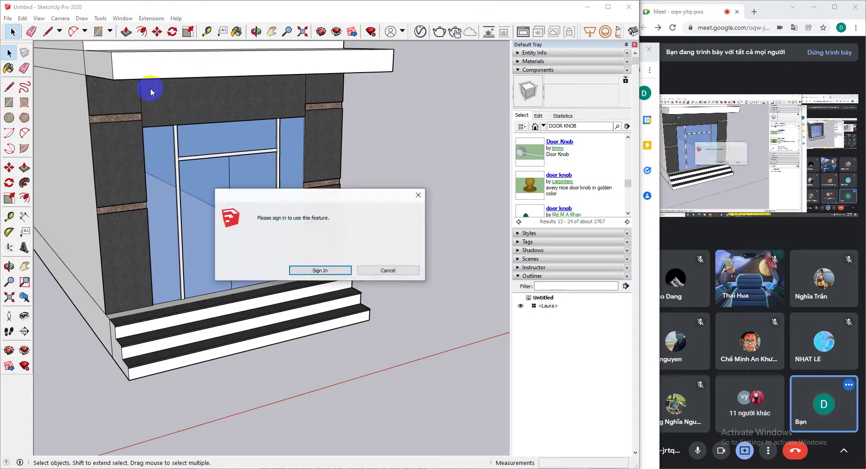
pyautogui.click(308, 269)
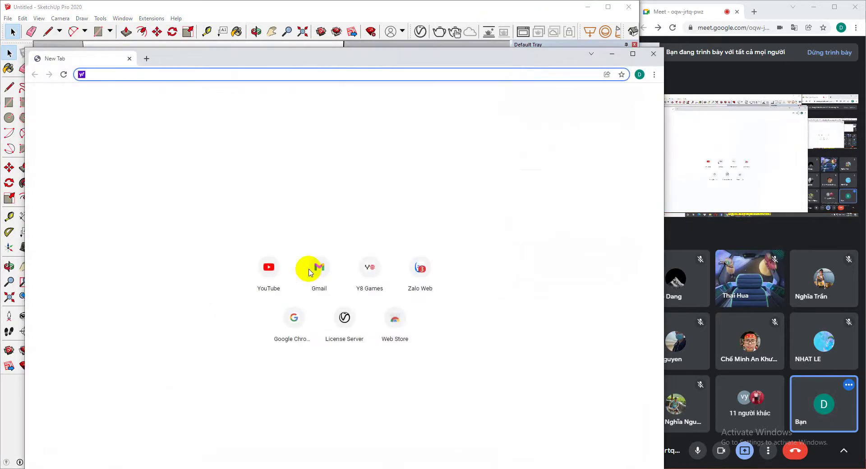
pyautogui.click(612, 54)
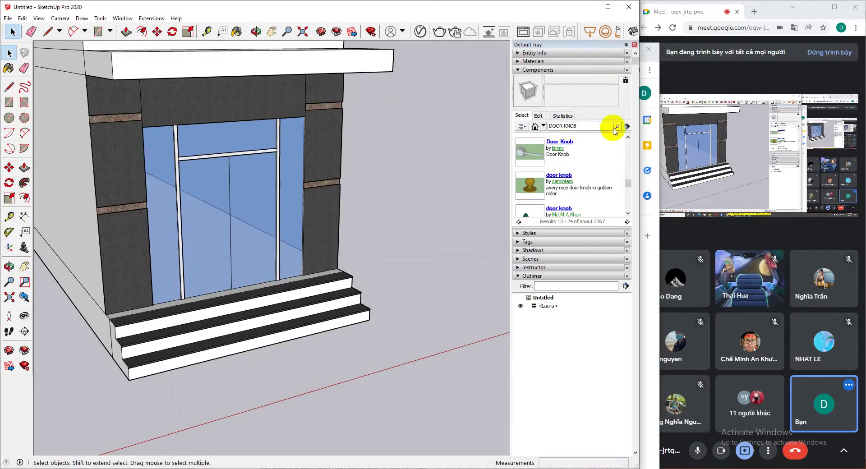
# Check the edit and statistics settings for components, the components in the model and the list's display options
pyautogui.click(539, 116)
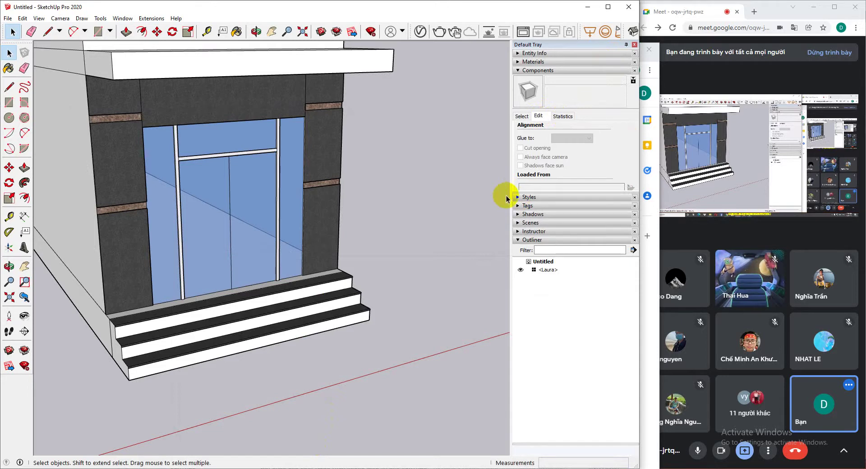
pyautogui.click(563, 116)
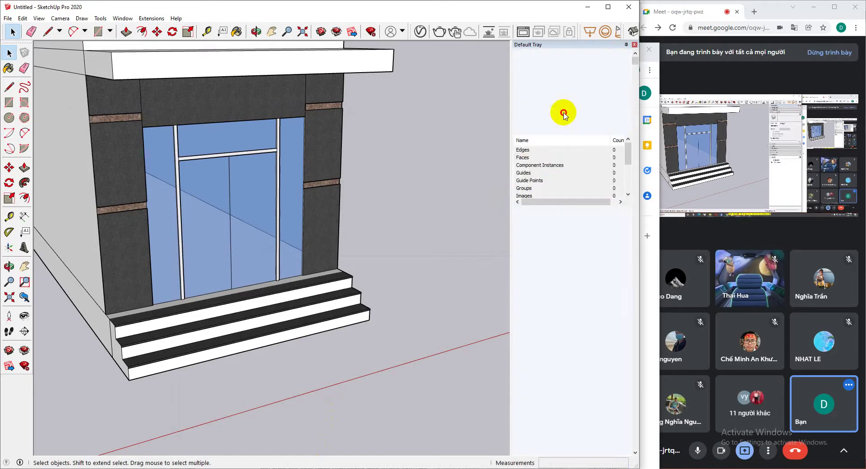
pyautogui.click(522, 116)
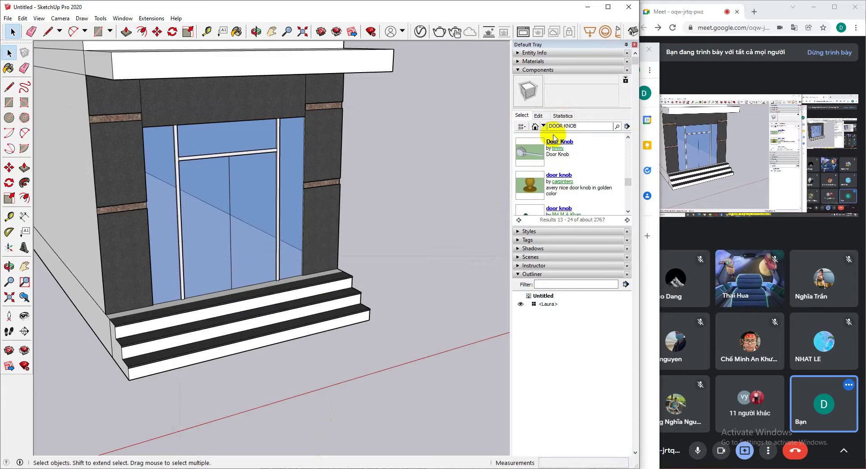
pyautogui.click(535, 127)
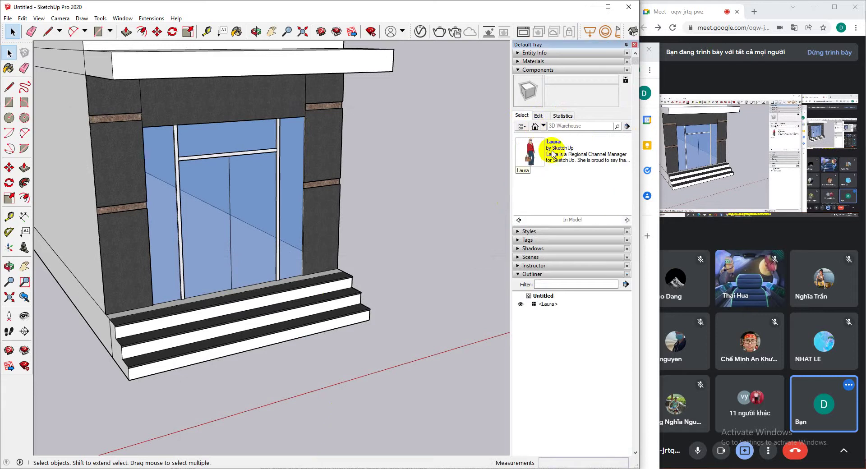
pyautogui.click(554, 155)
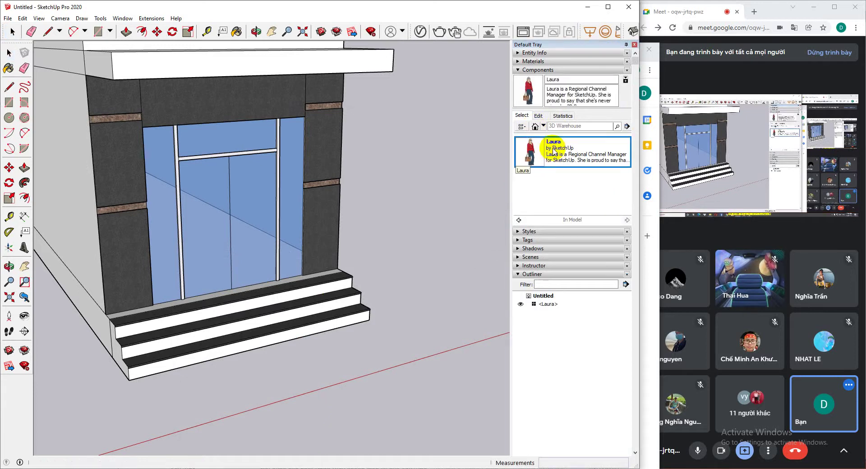
pyautogui.click(524, 116)
pyautogui.click(522, 126)
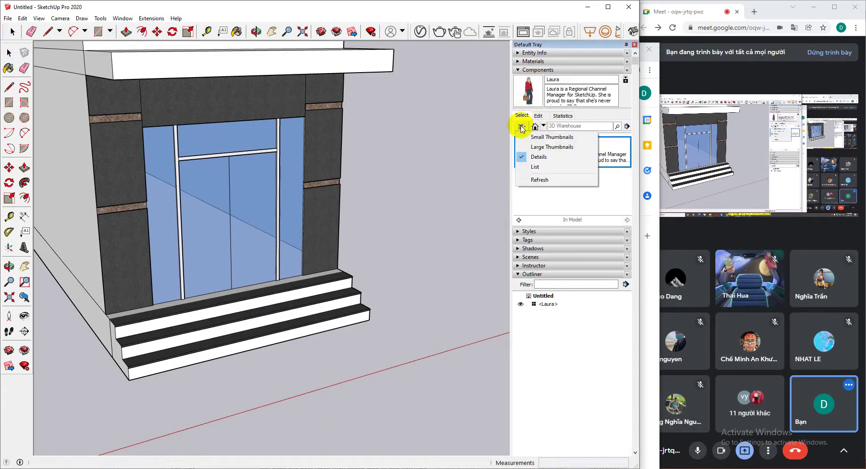
pyautogui.click(537, 188)
# Search the 3D Warehouse components for "DOOR KNOB" again and look through the models down to the golden knob
pyautogui.click(573, 125)
pyautogui.write('DOOR KNOB')
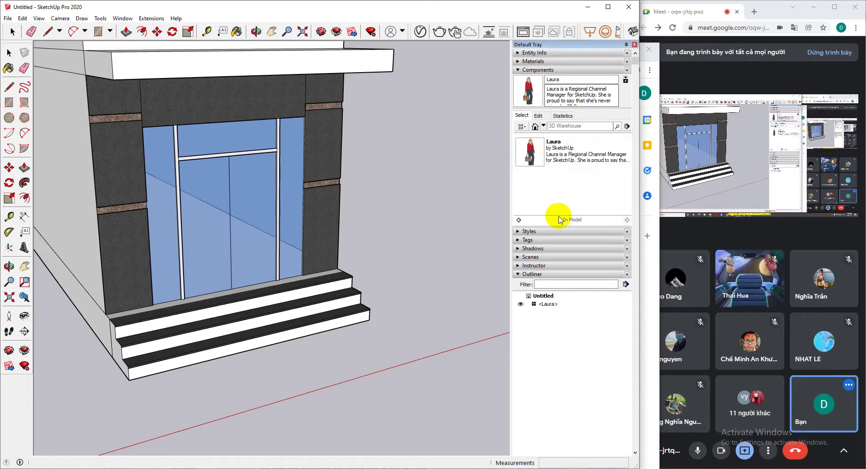
pyautogui.press('Return')
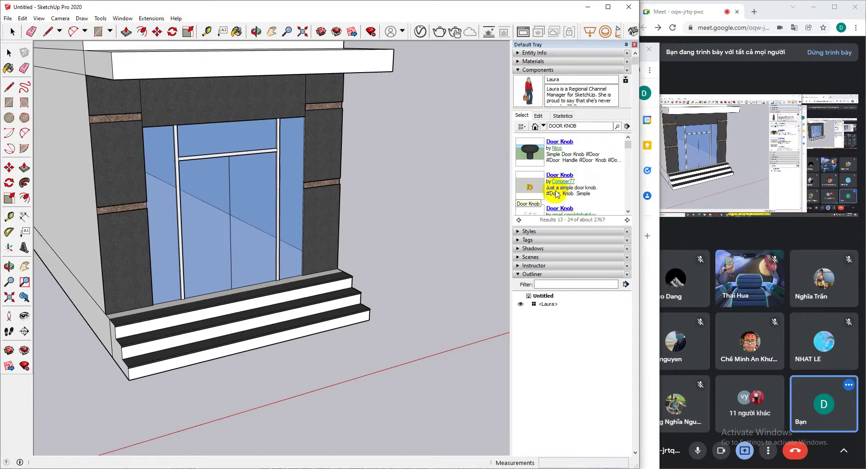
pyautogui.scroll(-3, 561, 189)
pyautogui.scroll(-2, 556, 194)
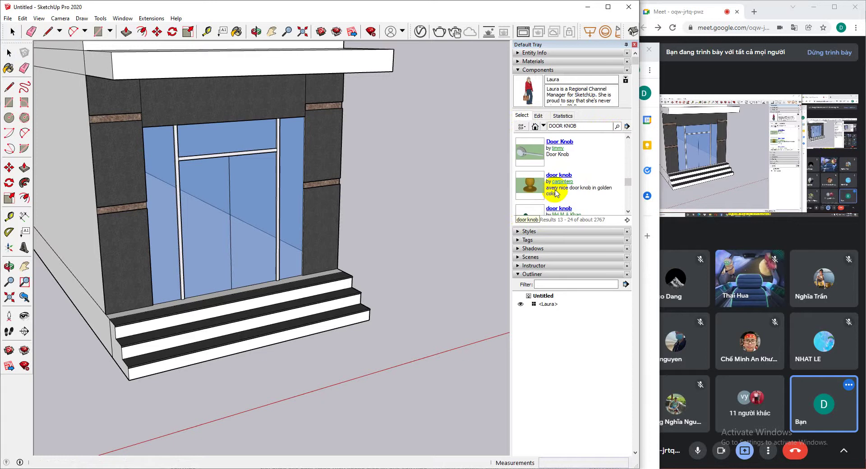
# Try to load the lever-style Door Knob with a browser sign-in, checking the open browser windows and profile, and return to the model
pyautogui.click(525, 142)
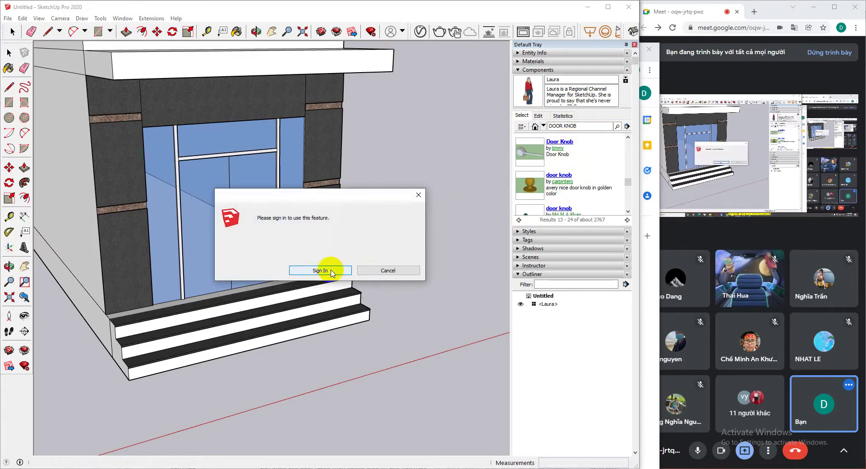
pyautogui.click(331, 271)
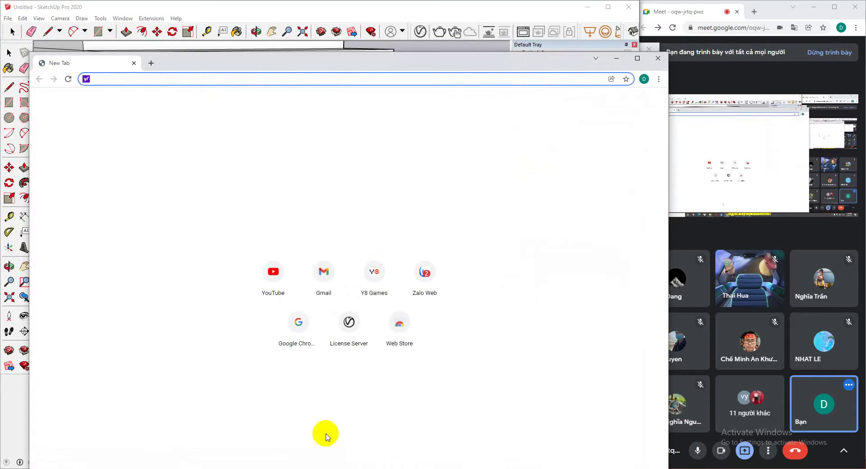
pyautogui.click(344, 468)
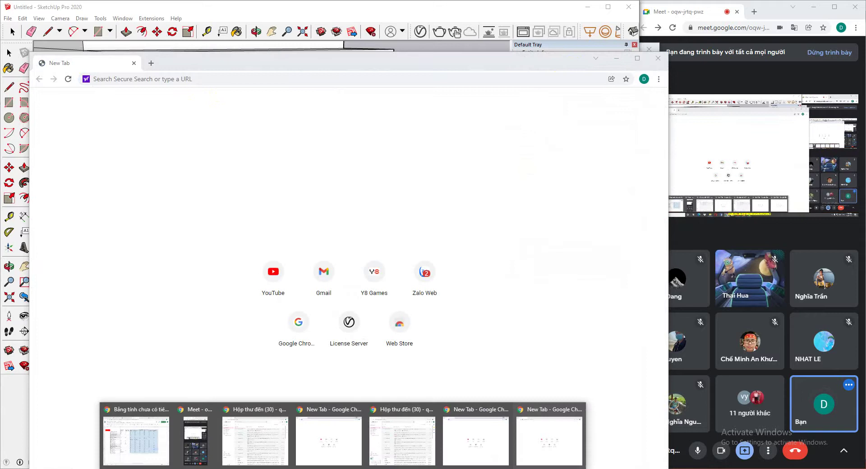
pyautogui.click(473, 427)
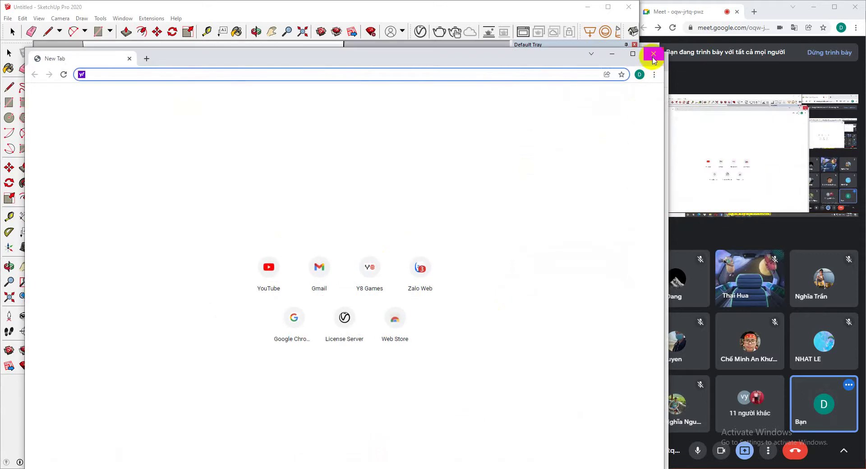
pyautogui.click(654, 74)
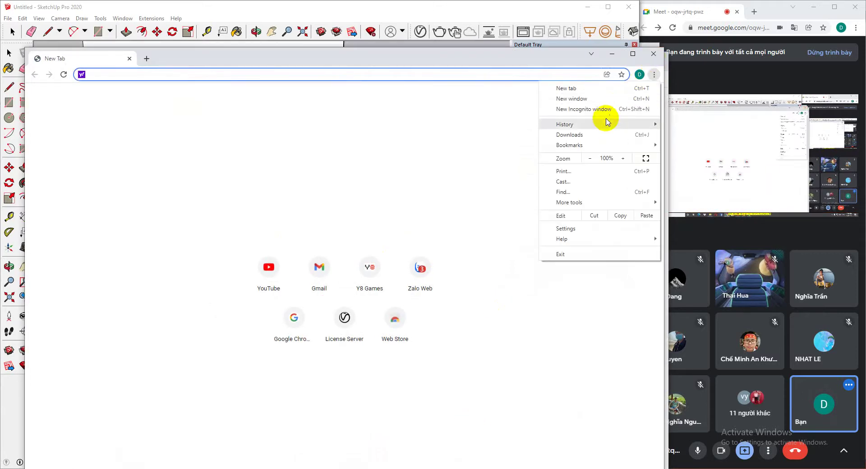
pyautogui.click(640, 74)
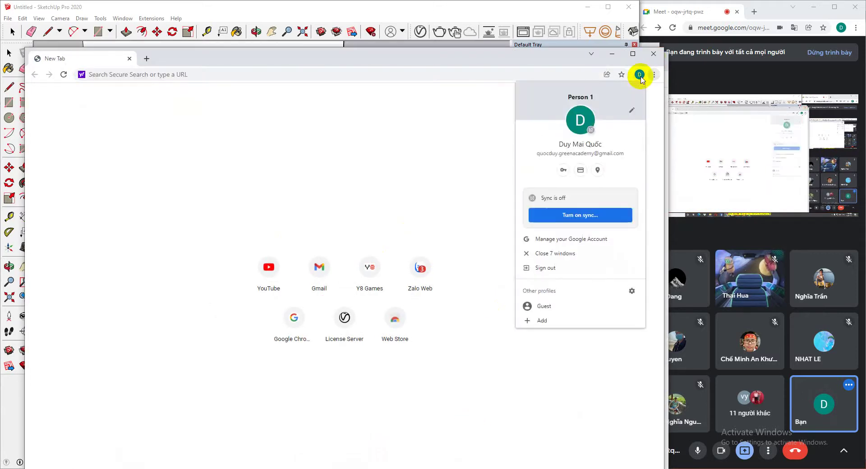
pyautogui.click(615, 55)
pyautogui.click(614, 55)
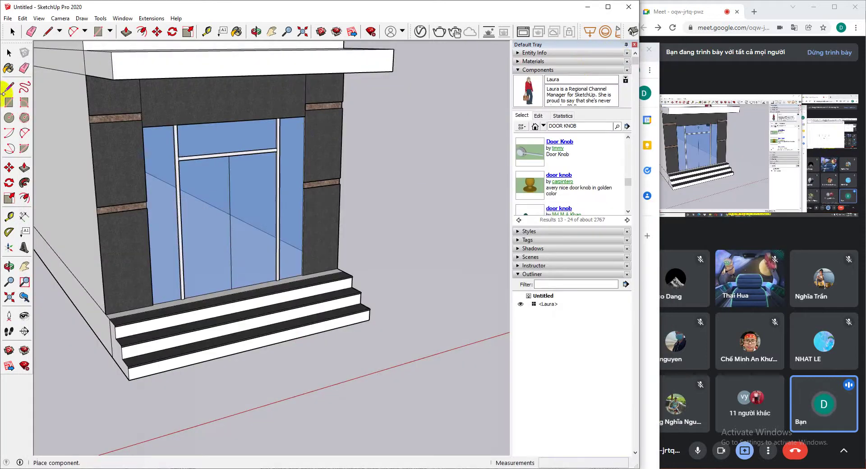
# Cancel the pending component placement and examine the entrance steps, pilasters and glass double door from several angles
pyautogui.click(9, 53)
pyautogui.scroll(-5, 310, 247)
pyautogui.moveTo(286, 241)
pyautogui.mouseDown(button='middle')
pyautogui.moveTo(294, 223)
pyautogui.moveTo(277, 253)
pyautogui.mouseUp(button='middle')
pyautogui.keyDown('shift'); pyautogui.moveTo(279, 222); pyautogui.dragTo(281, 261, button='middle'); pyautogui.keyUp('shift')
pyautogui.scroll(2, 301, 282)
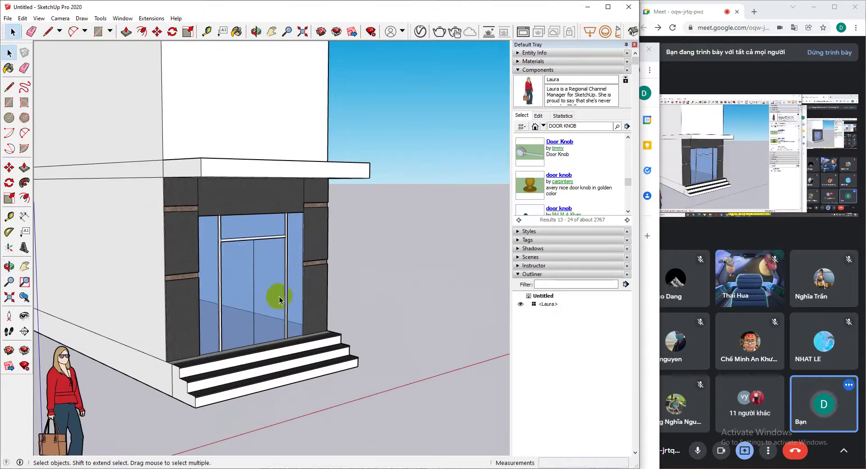
pyautogui.moveTo(279, 299); pyautogui.dragTo(245, 288, button='middle')
pyautogui.scroll(4, 250, 290)
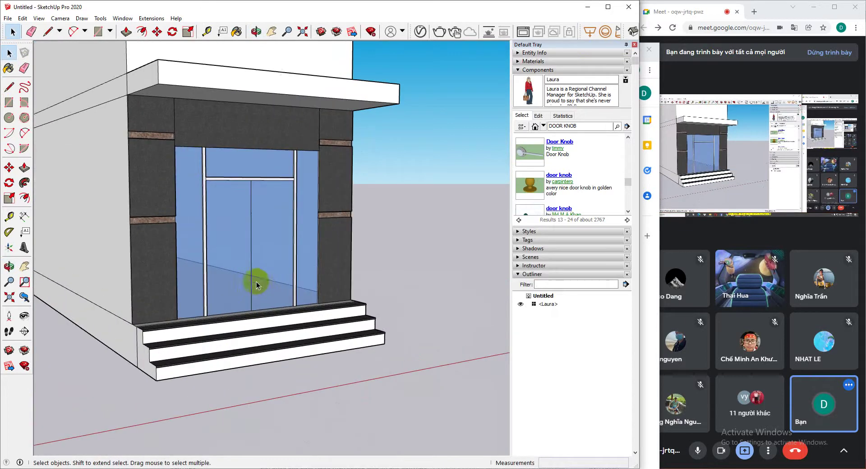
pyautogui.moveTo(259, 259); pyautogui.dragTo(275, 293, button='middle')
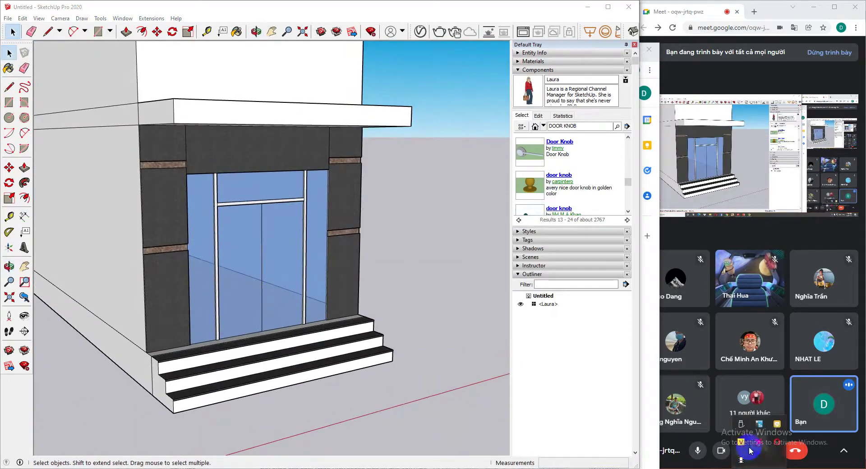